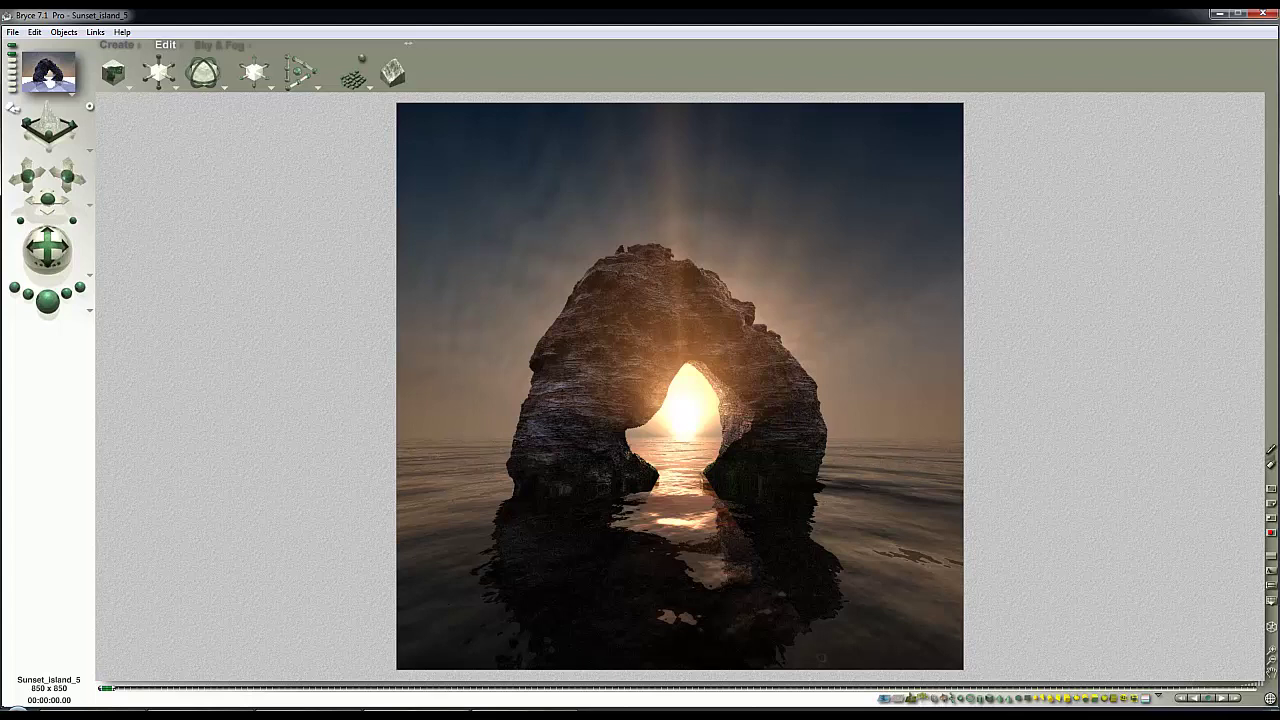
Show the Islands 2 reference picture, reposition its window, then close it.
{"action": "left_click", "coordinate": [1271, 100]}
{"action": "left_click_drag", "start_coordinate": [515, 107], "coordinate": [502, 125]}
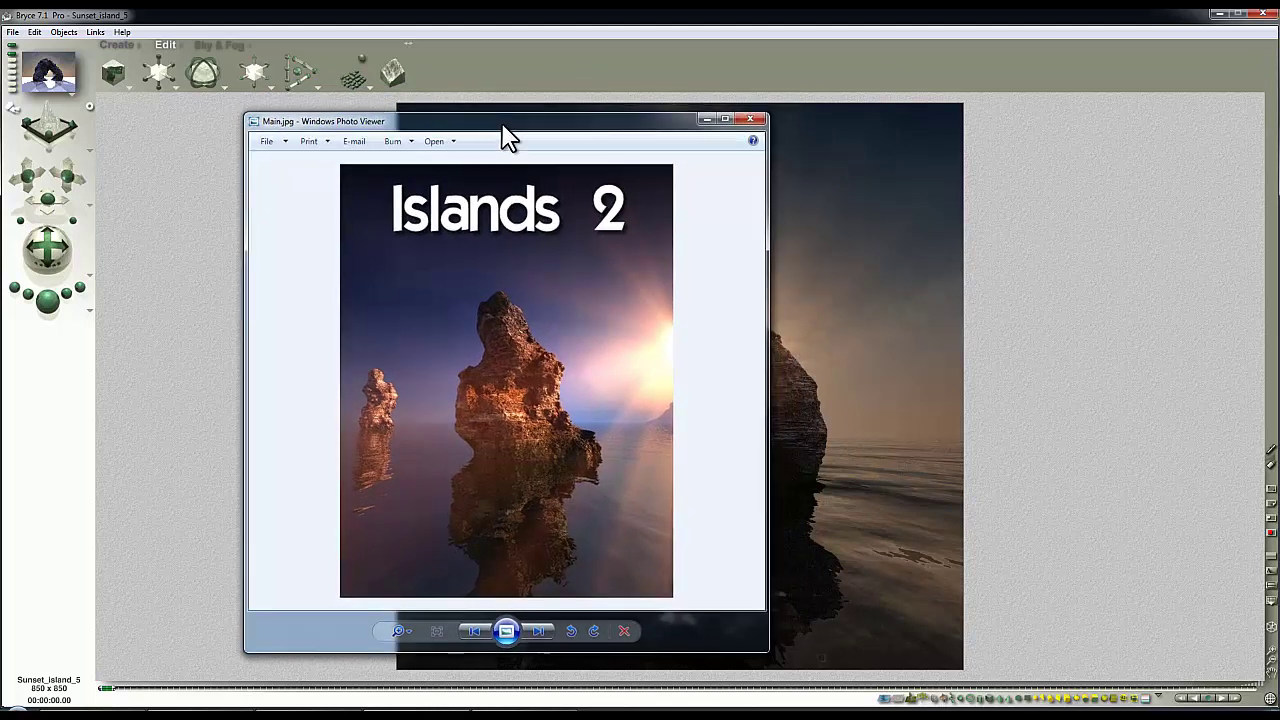
{"action": "left_click_drag", "start_coordinate": [504, 126], "coordinate": [1266, 130]}
{"action": "left_click", "coordinate": [1268, 132]}
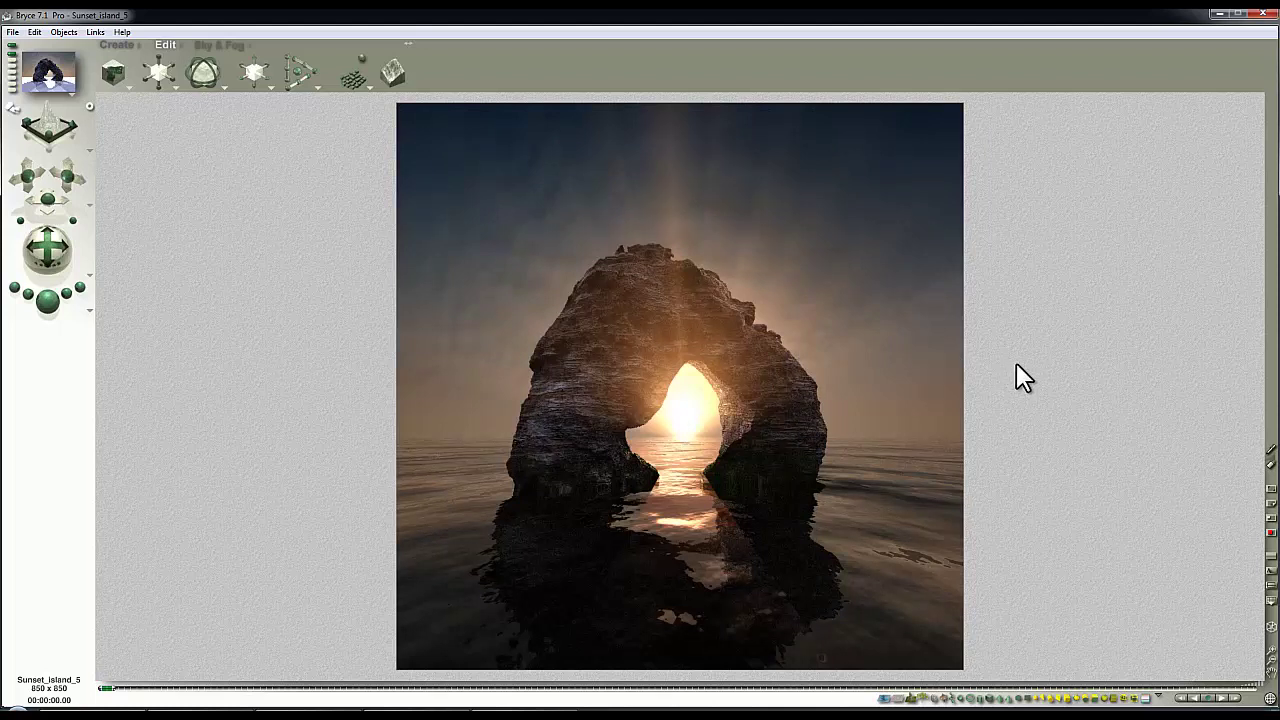
In wireframe camera view, pick a 2D face filter plane from the overlap list and delete it.
{"action": "key", "text": "Escape"}
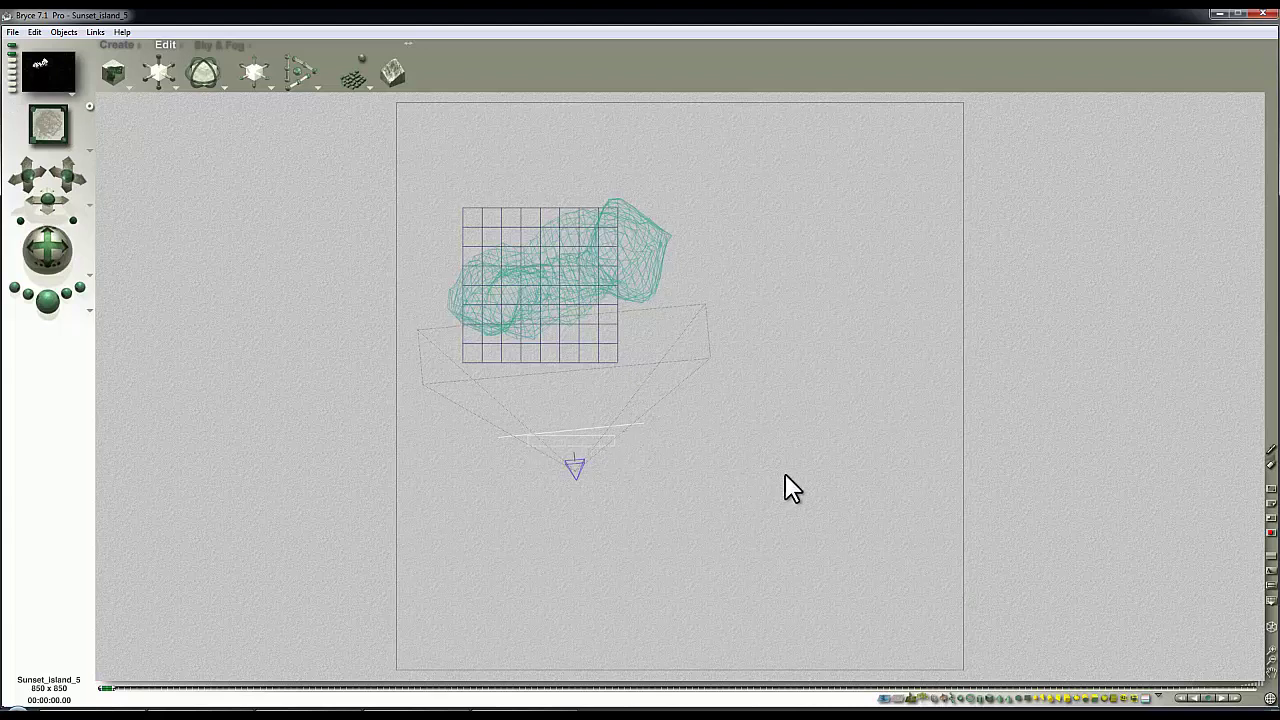
{"action": "key", "text": "1"}
{"action": "left_click", "coordinate": [871, 400], "text": "ctrl"}
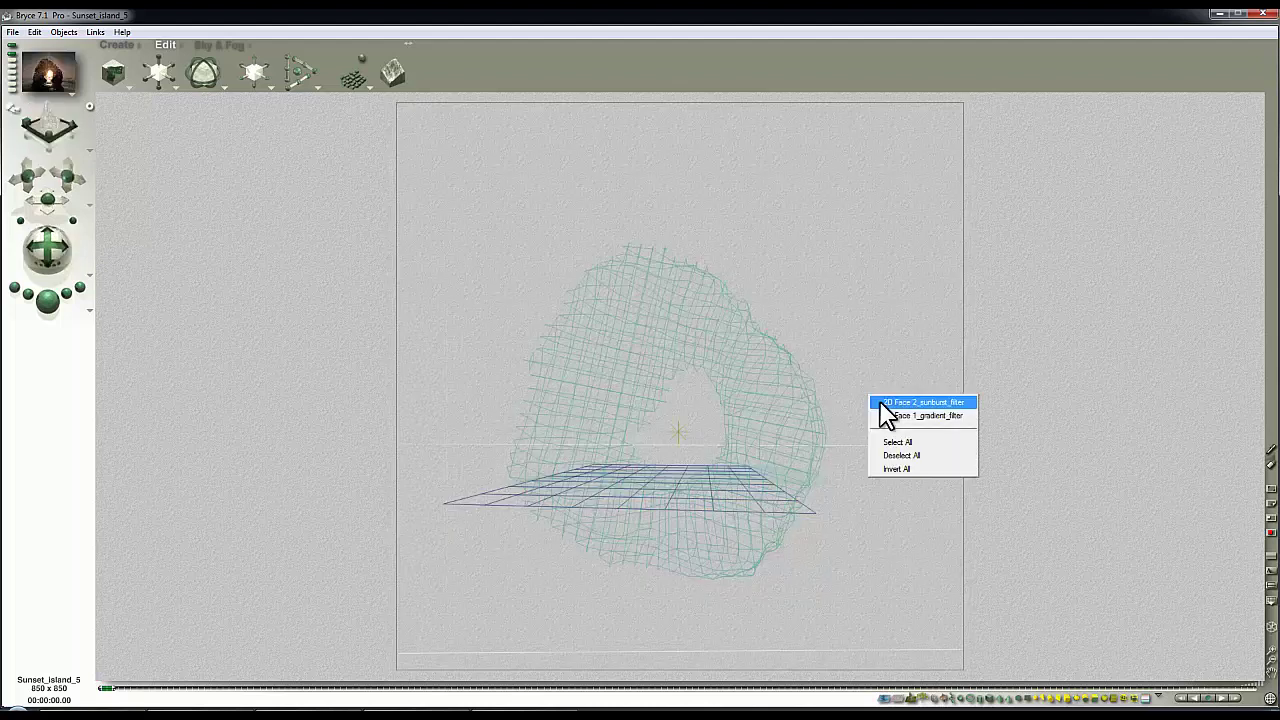
{"action": "left_click", "coordinate": [883, 406]}
{"action": "left_click", "coordinate": [877, 414]}
{"action": "left_click", "coordinate": [867, 390], "text": "ctrl"}
{"action": "left_click", "coordinate": [878, 398]}
{"action": "key", "text": "Delete"}
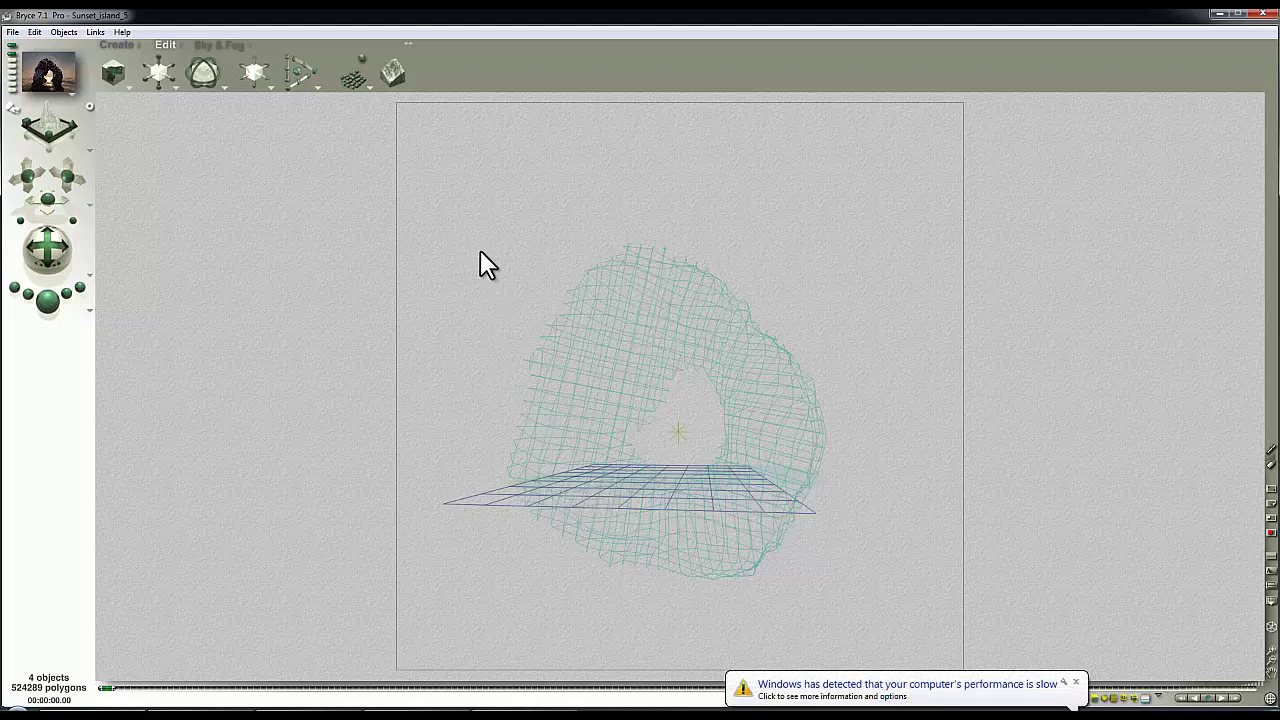
Preview the sunset sky in a render and open Sky Lab.
{"action": "left_click", "coordinate": [224, 44]}
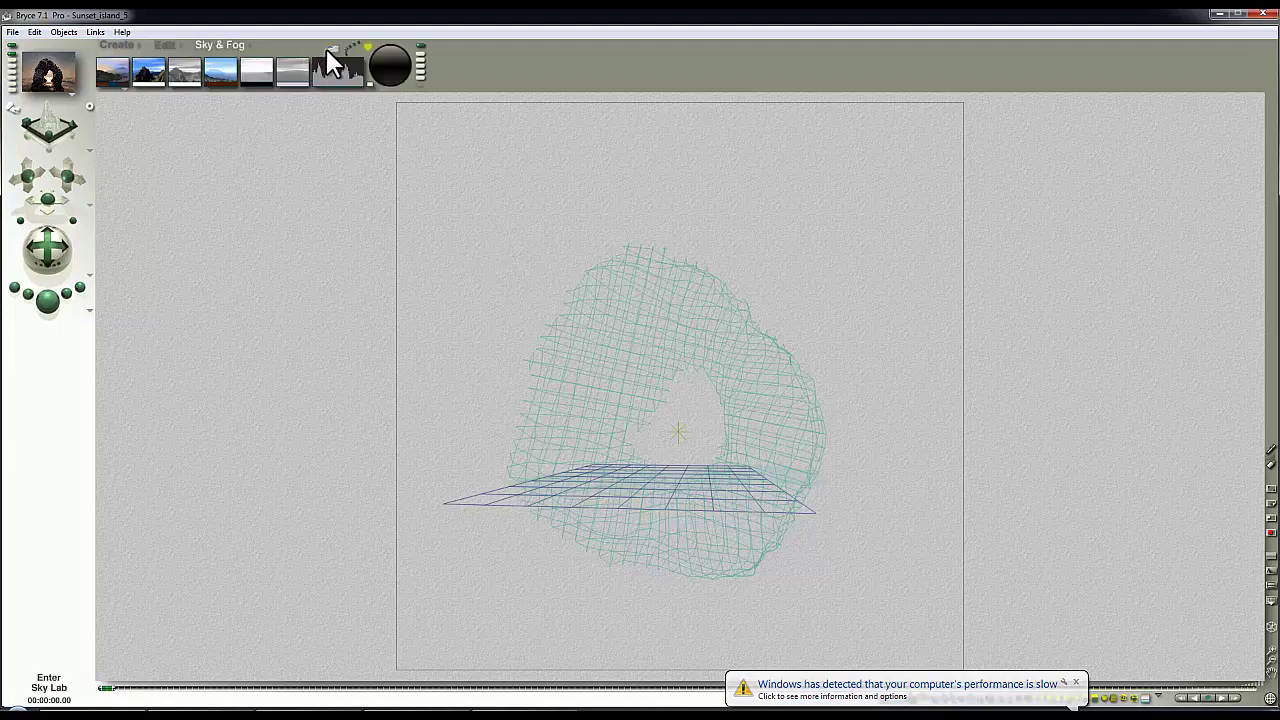
{"action": "key", "text": "Escape"}
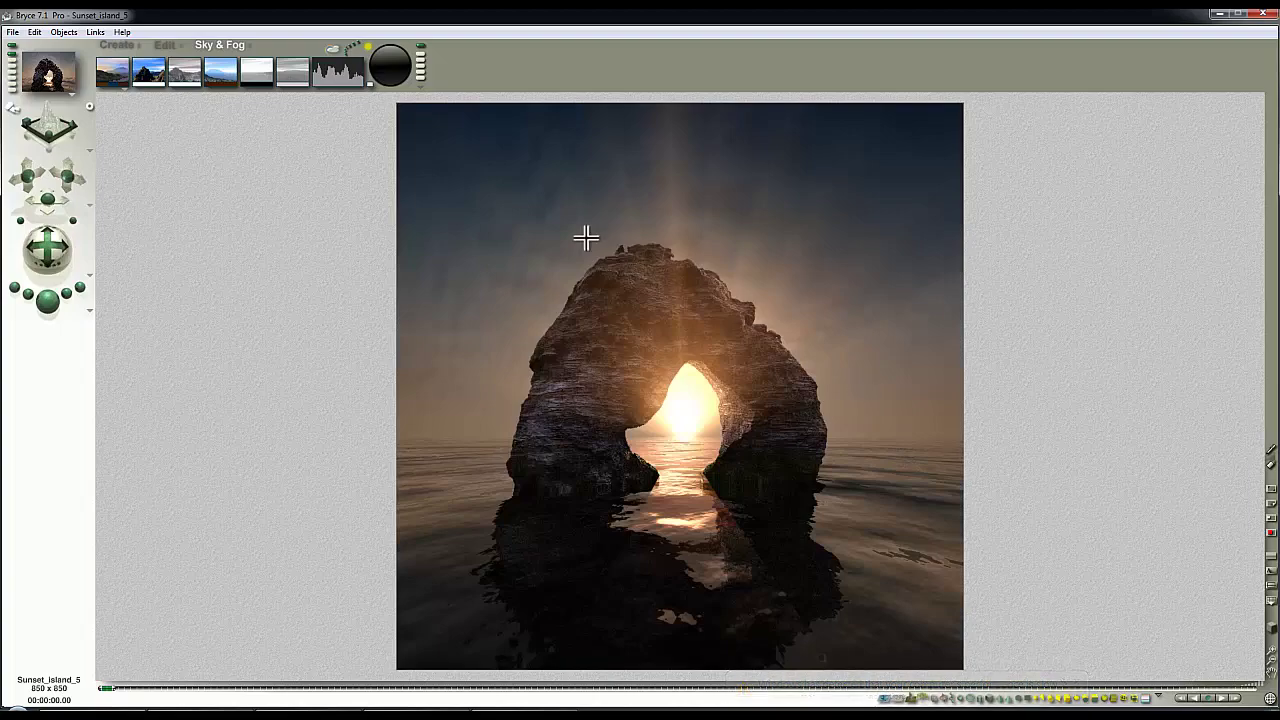
{"action": "left_click", "coordinate": [343, 51]}
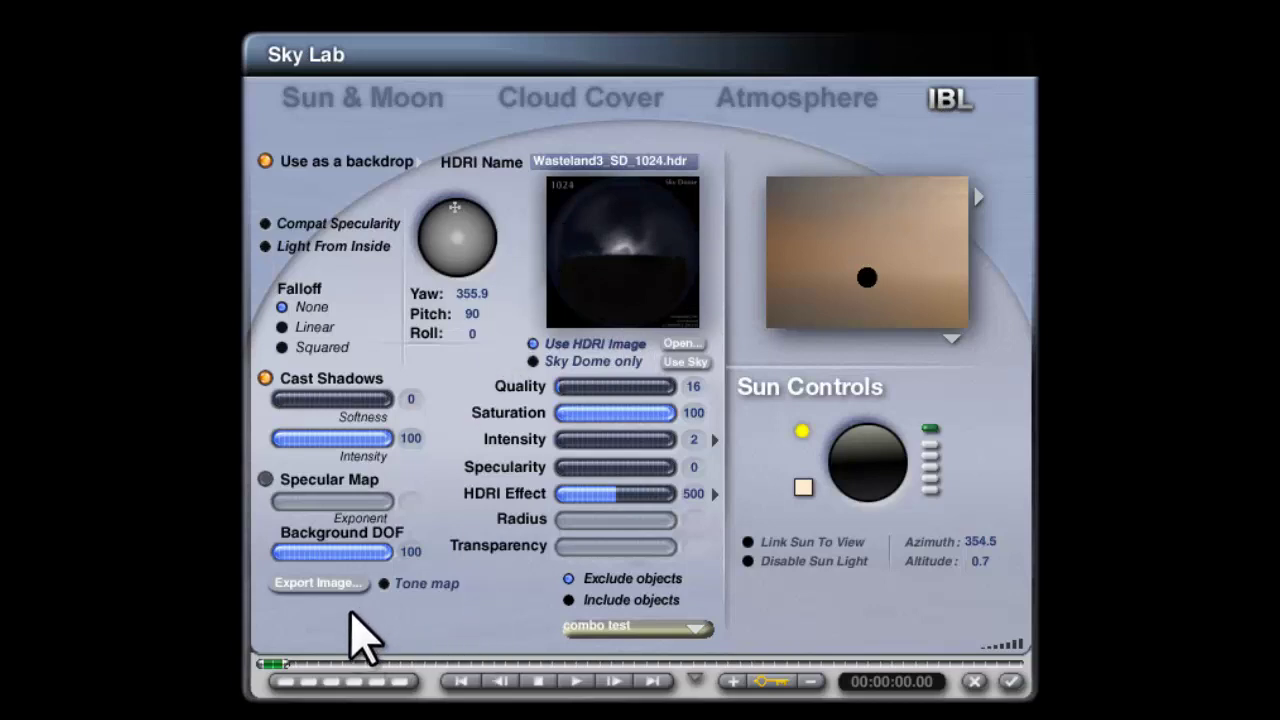
Export the sky image as HDR type with Spherical projection and save it.
{"action": "left_click", "coordinate": [340, 585]}
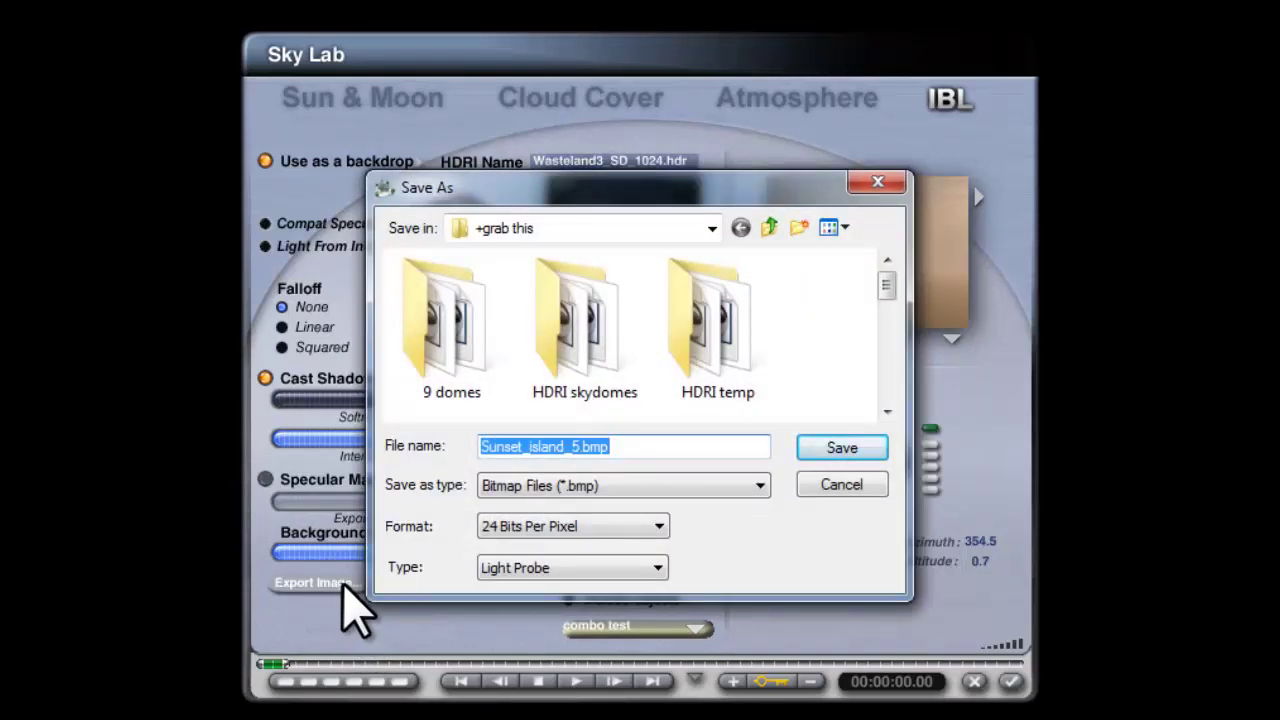
{"action": "left_click", "coordinate": [760, 485]}
{"action": "left_click", "coordinate": [723, 524]}
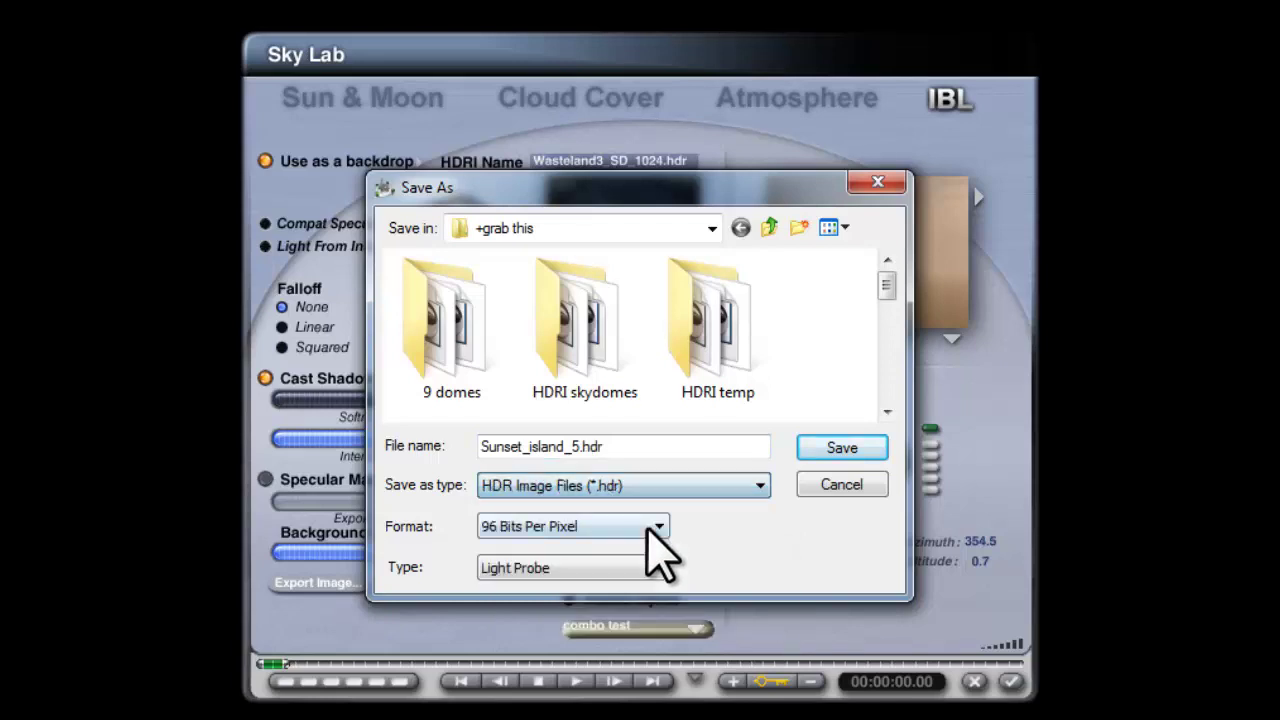
{"action": "left_click", "coordinate": [645, 568]}
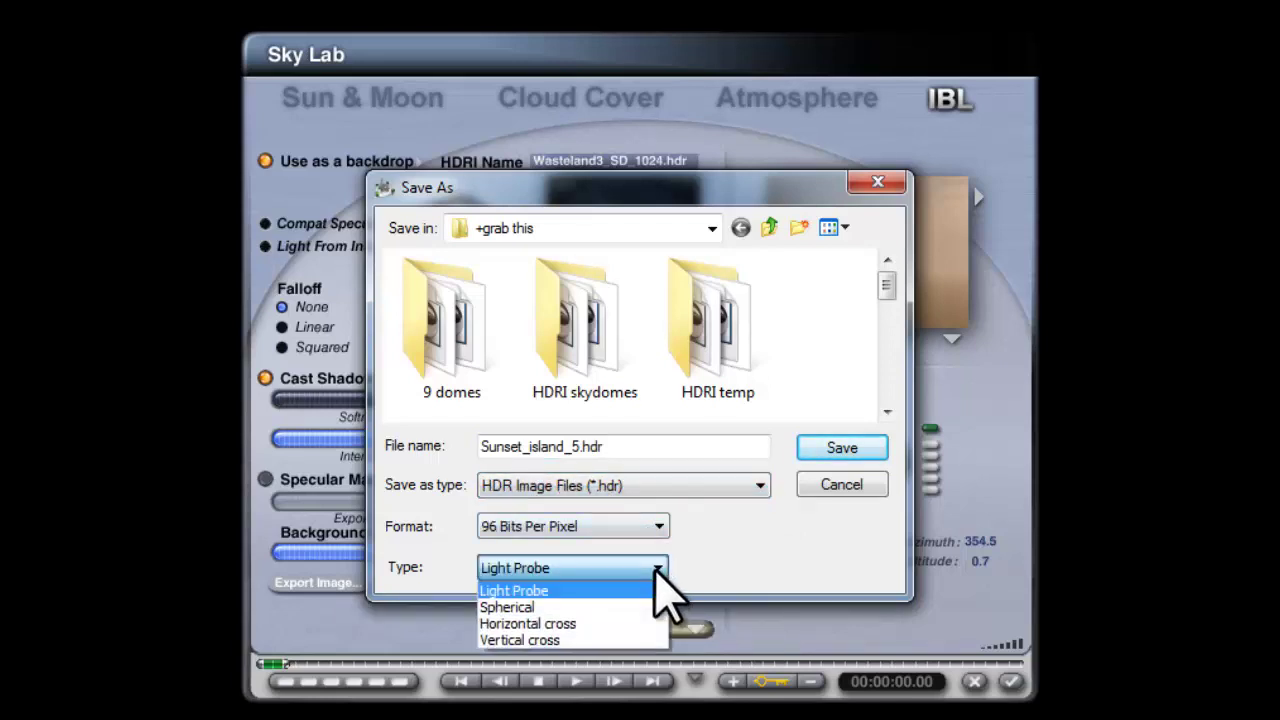
{"action": "left_click", "coordinate": [560, 606]}
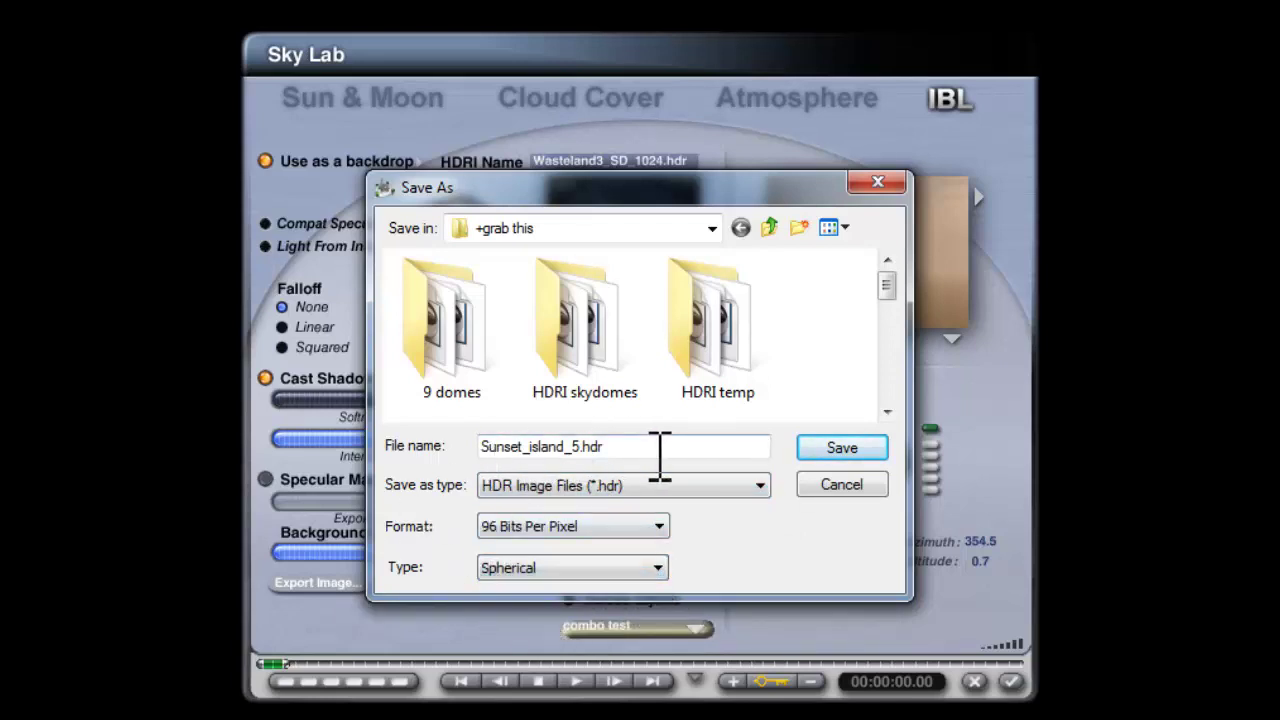
{"action": "left_click", "coordinate": [843, 448]}
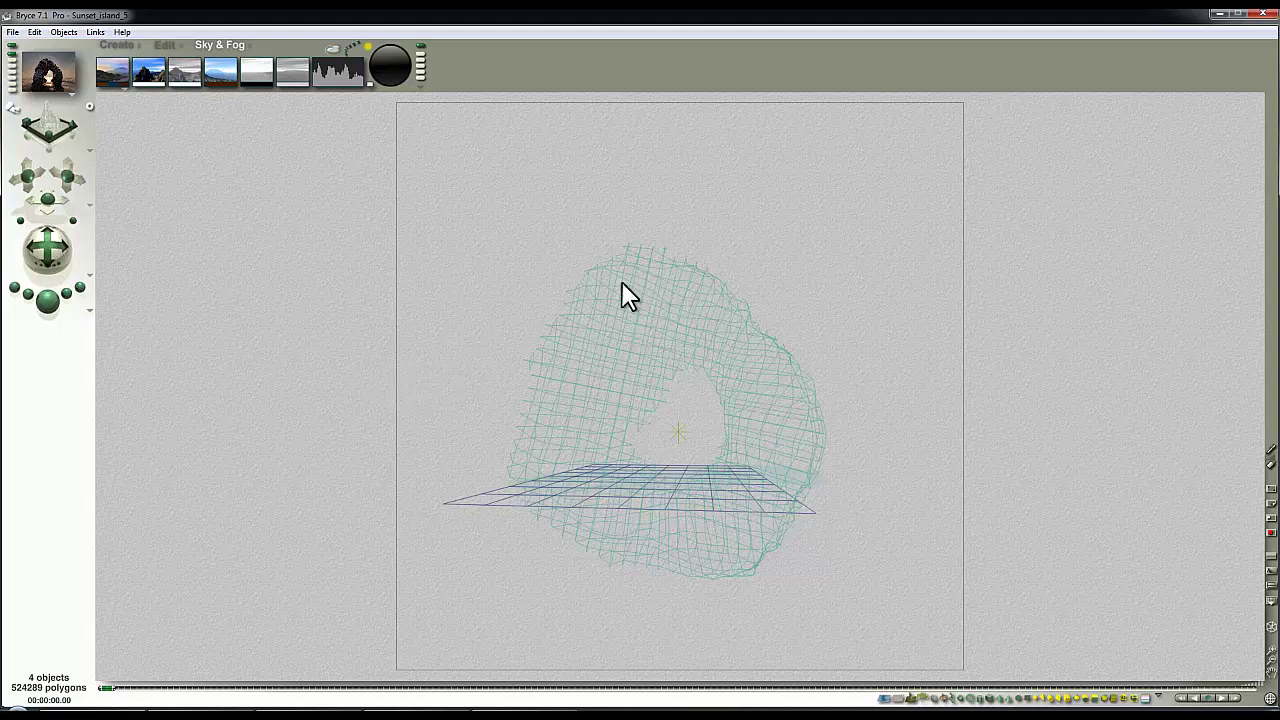
Send the scene to DAZ Studio, dismiss Start Learning Now, and delete the Genesis figure.
{"action": "left_click", "coordinate": [110, 44]}
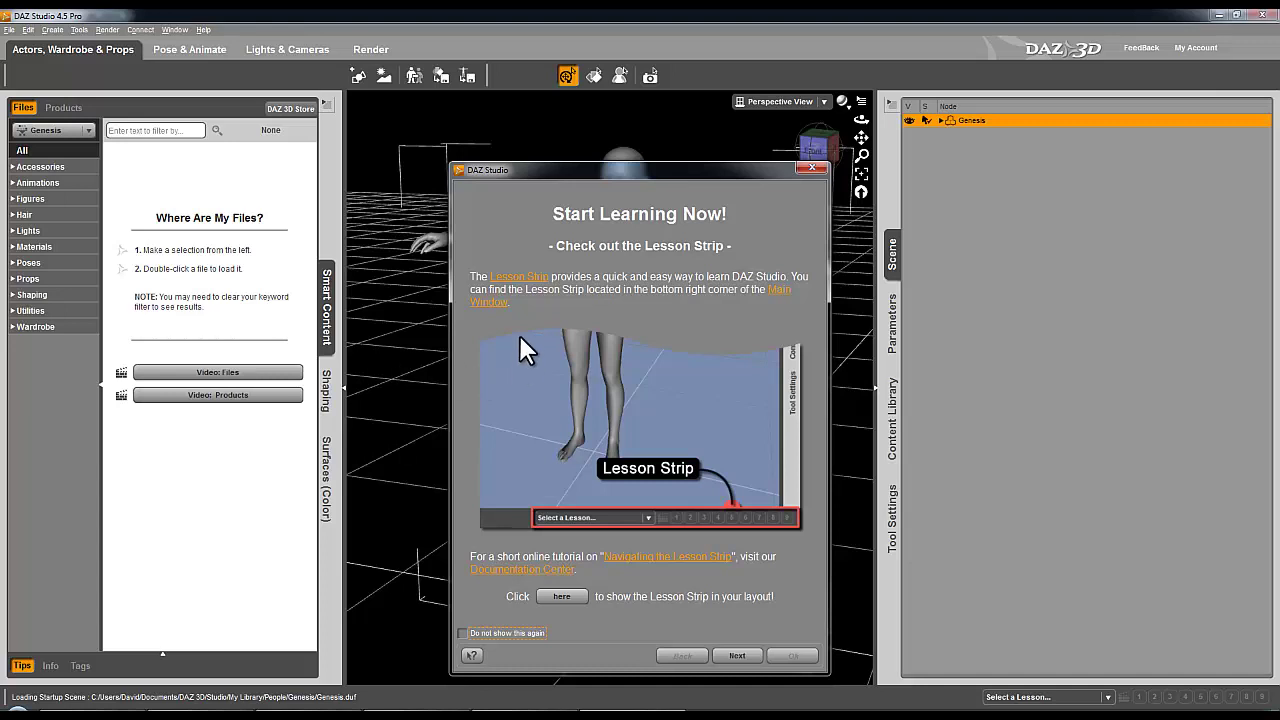
{"action": "left_click", "coordinate": [809, 166]}
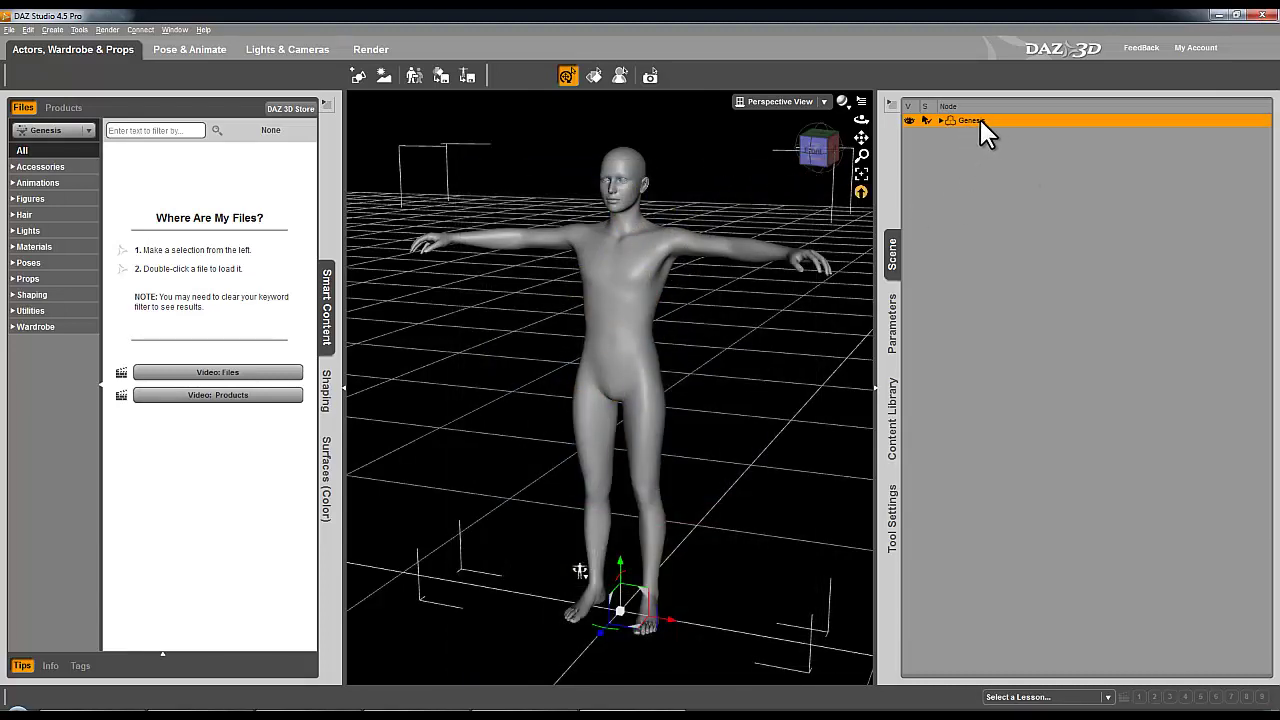
{"action": "key", "text": "Delete"}
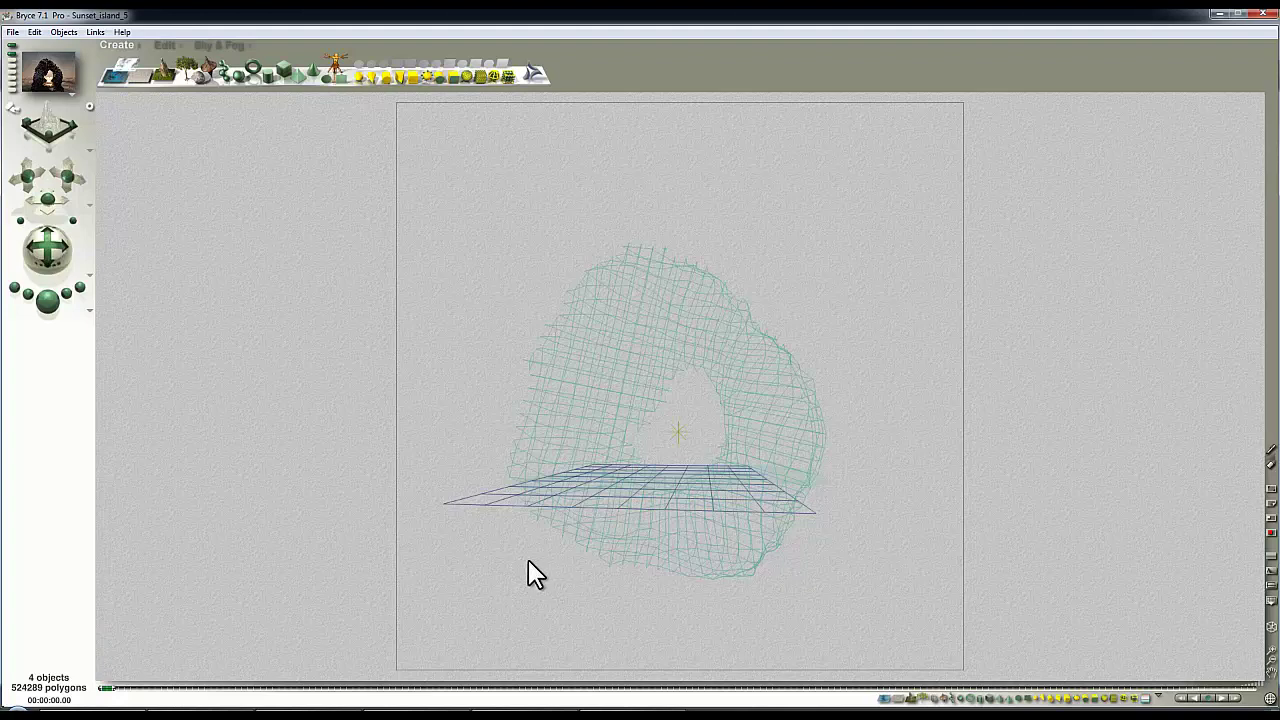
Select Water, convert it to a 2D face, reset its size, and confirm Material Lab.
{"action": "left_click", "coordinate": [487, 501], "text": "ctrl"}
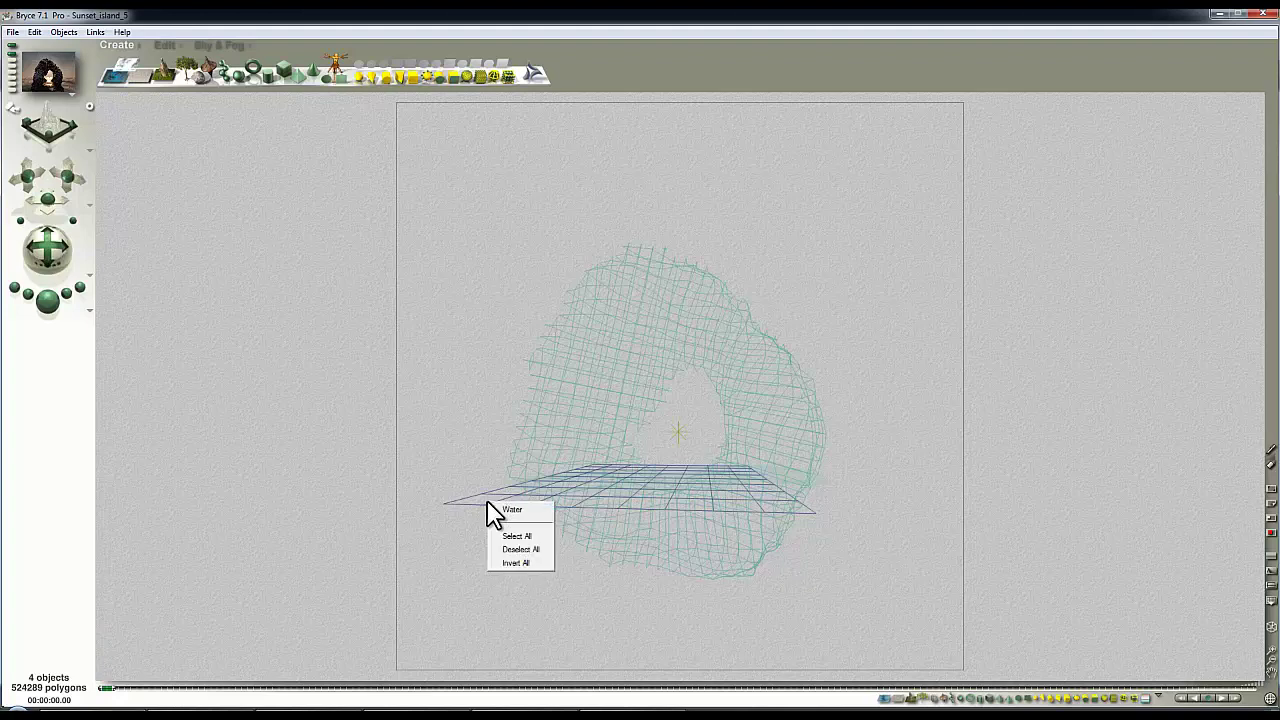
{"action": "left_click", "coordinate": [506, 512]}
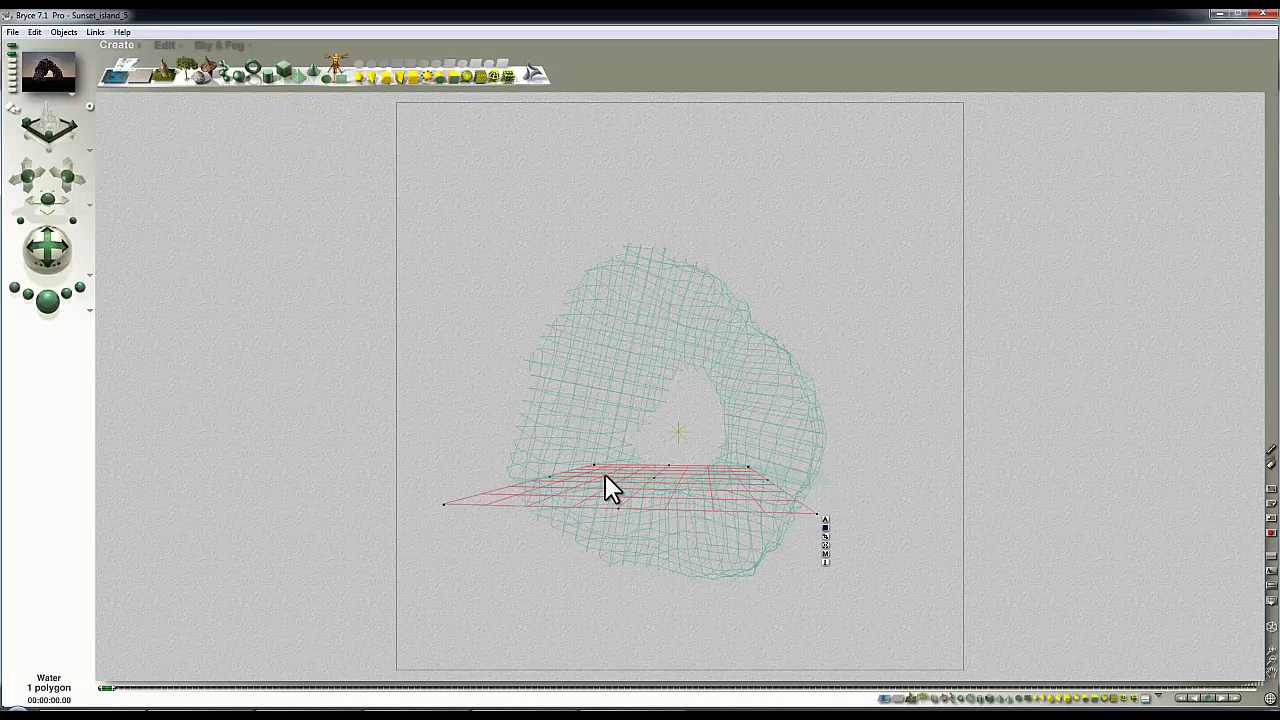
{"action": "left_click", "coordinate": [167, 47]}
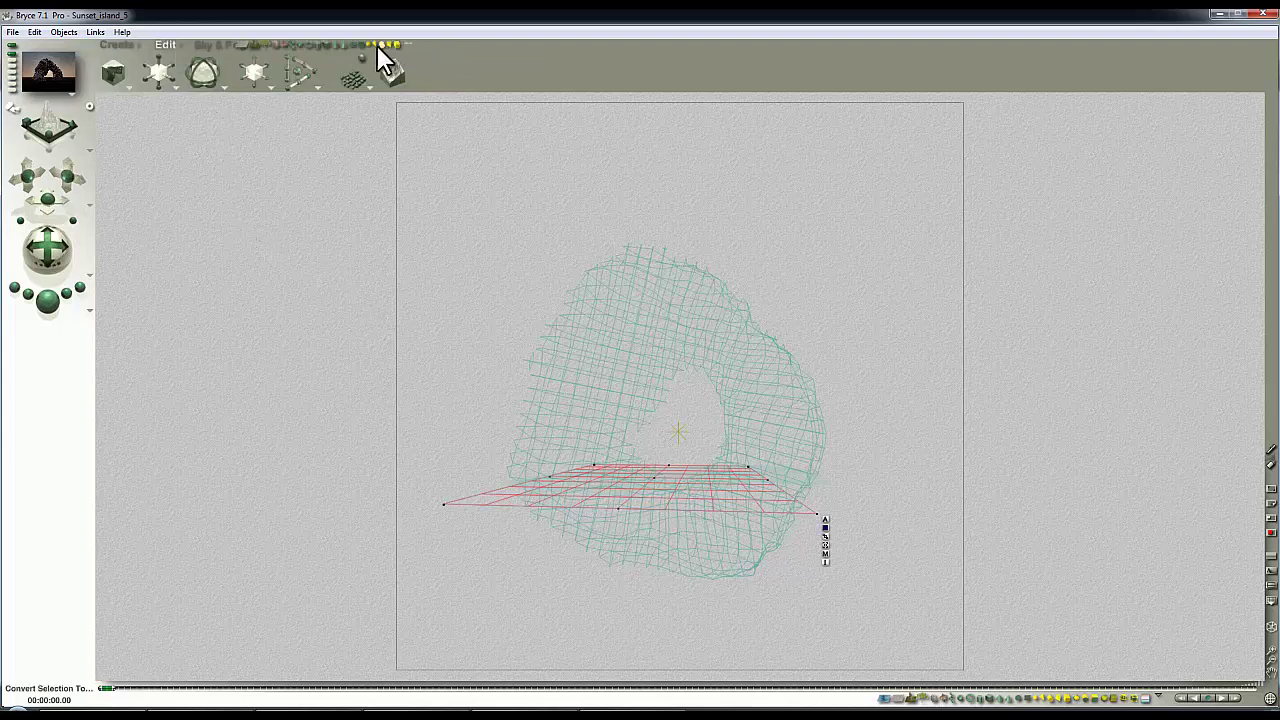
{"action": "left_click", "coordinate": [360, 45]}
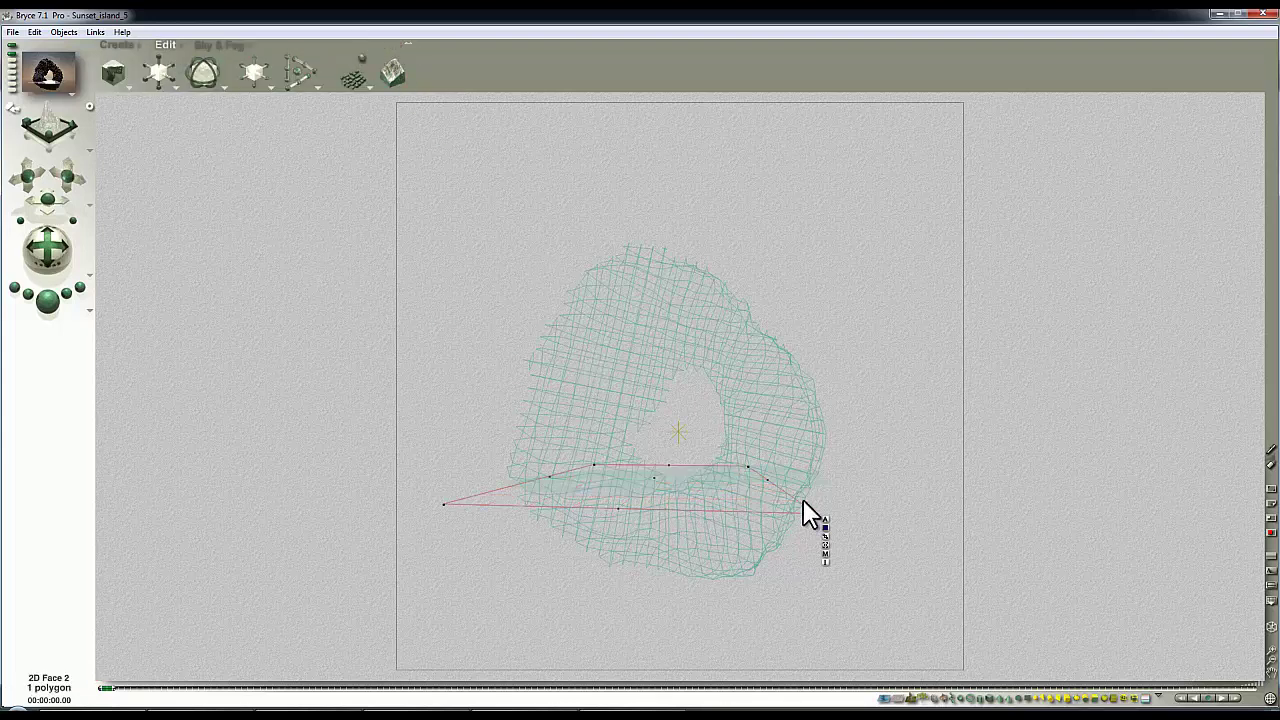
{"action": "left_click", "coordinate": [163, 80]}
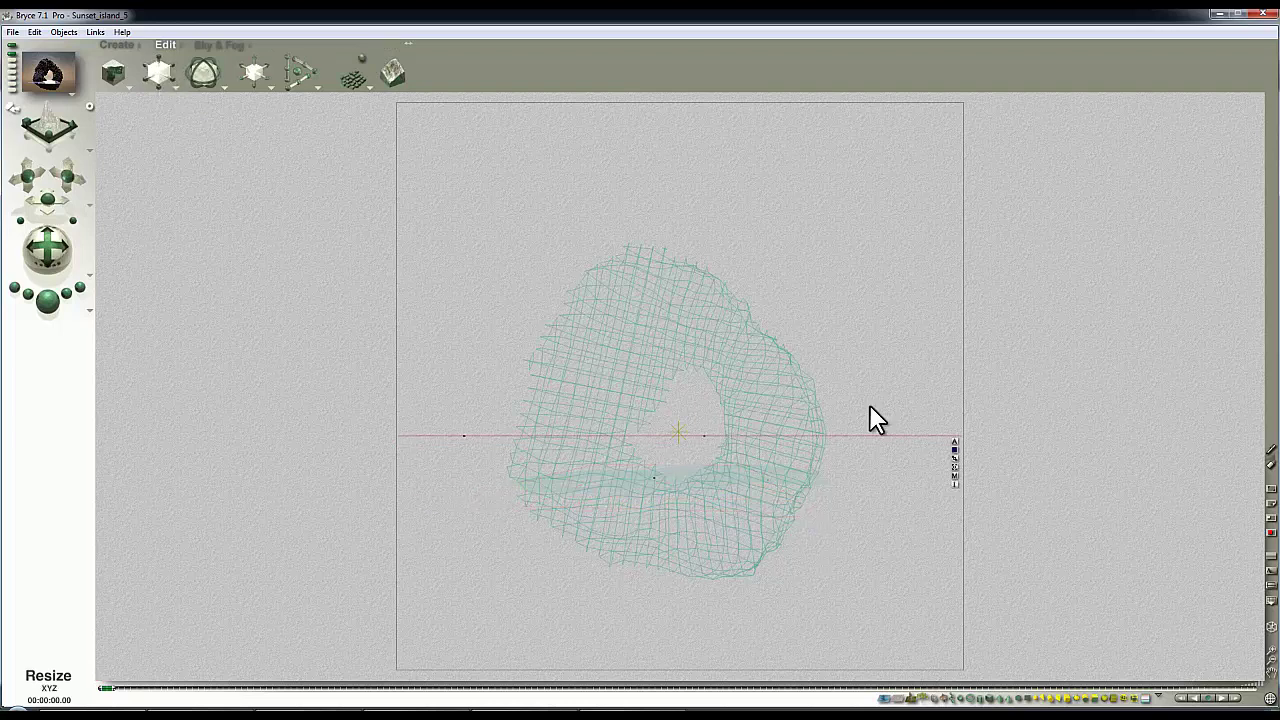
{"action": "left_click", "coordinate": [954, 474]}
{"action": "left_click", "coordinate": [806, 518]}
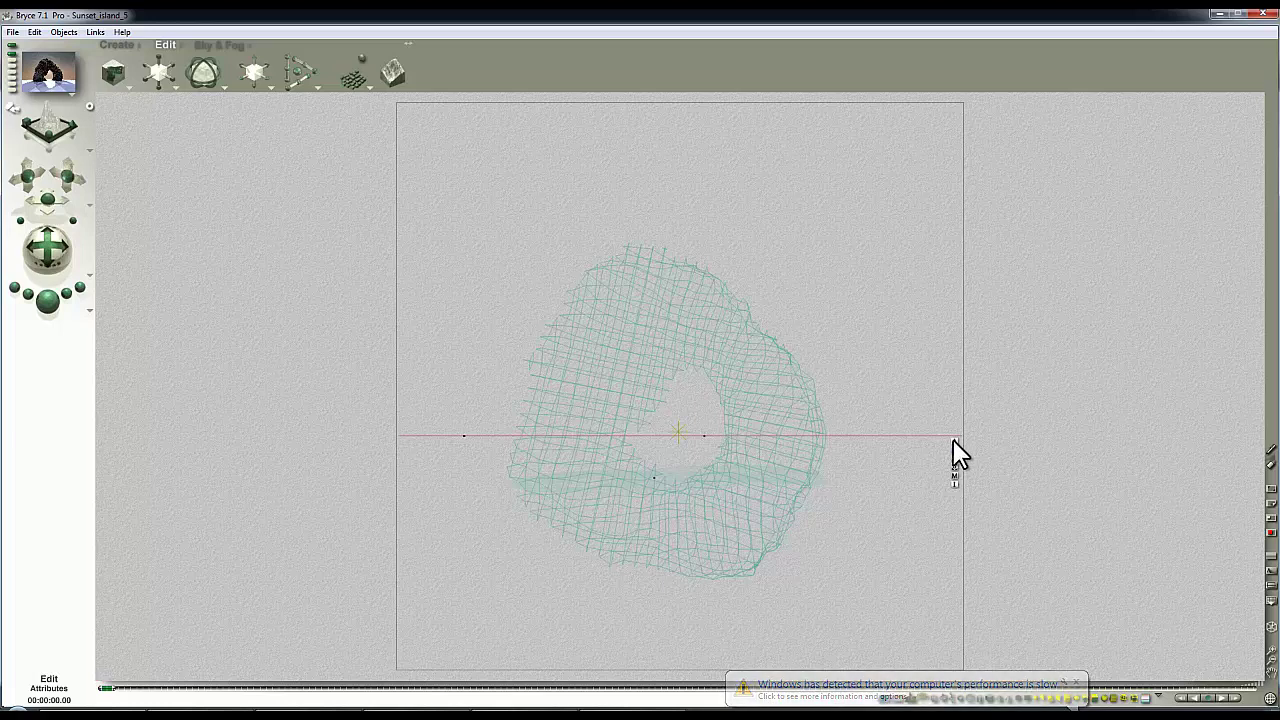
In the 2D face's Object Attributes, set Origin X and Origin Z to 0.
{"action": "left_click", "coordinate": [954, 440]}
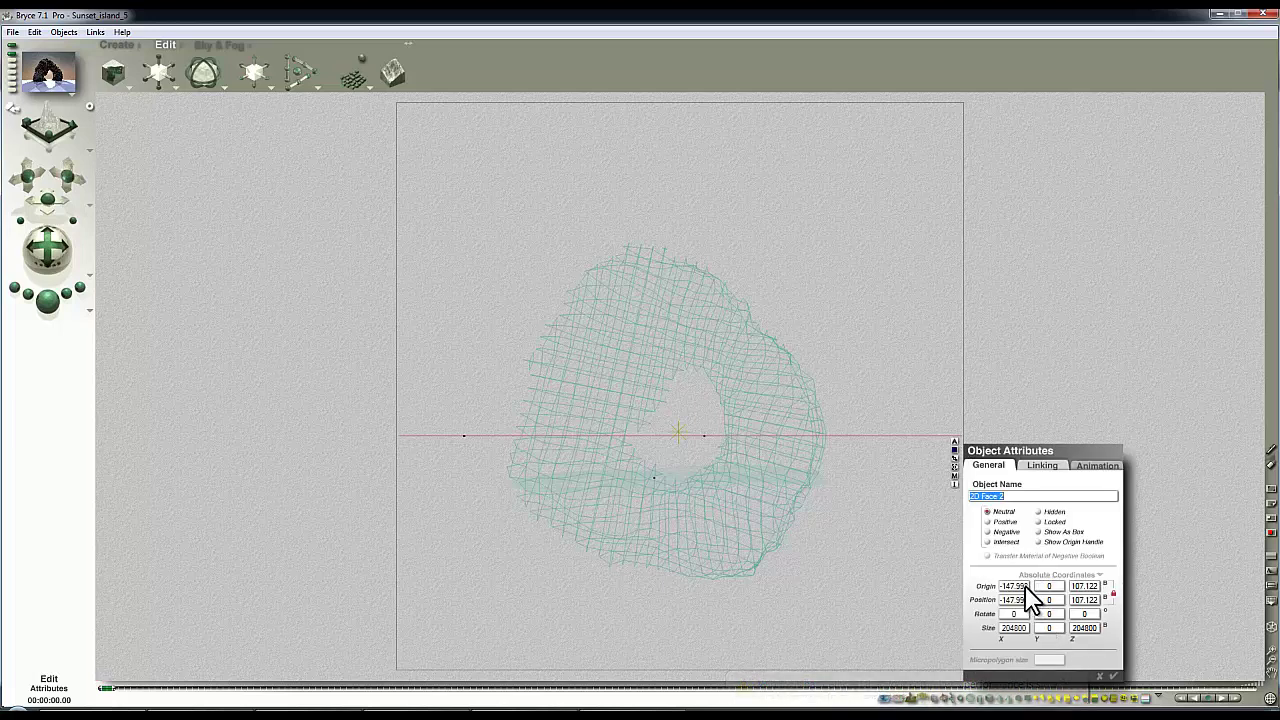
{"action": "double_click", "coordinate": [1013, 586]}
{"action": "type", "text": "0"}
{"action": "key", "text": "Return"}
{"action": "double_click", "coordinate": [1095, 585]}
{"action": "type", "text": "0"}
{"action": "key", "text": "Return"}
{"action": "left_click", "coordinate": [1113, 675]}
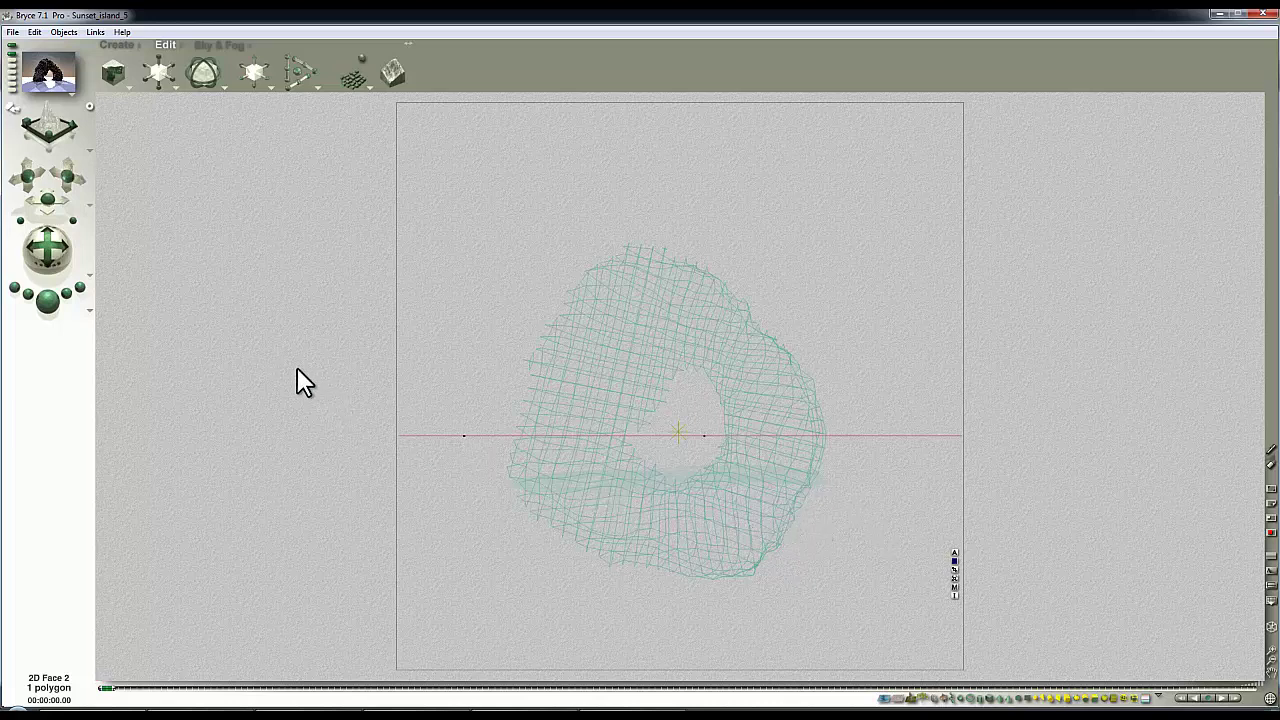
Export the imported shape as 2D_face.obj with the Bryce preset, then delete it.
{"action": "left_click", "coordinate": [117, 45]}
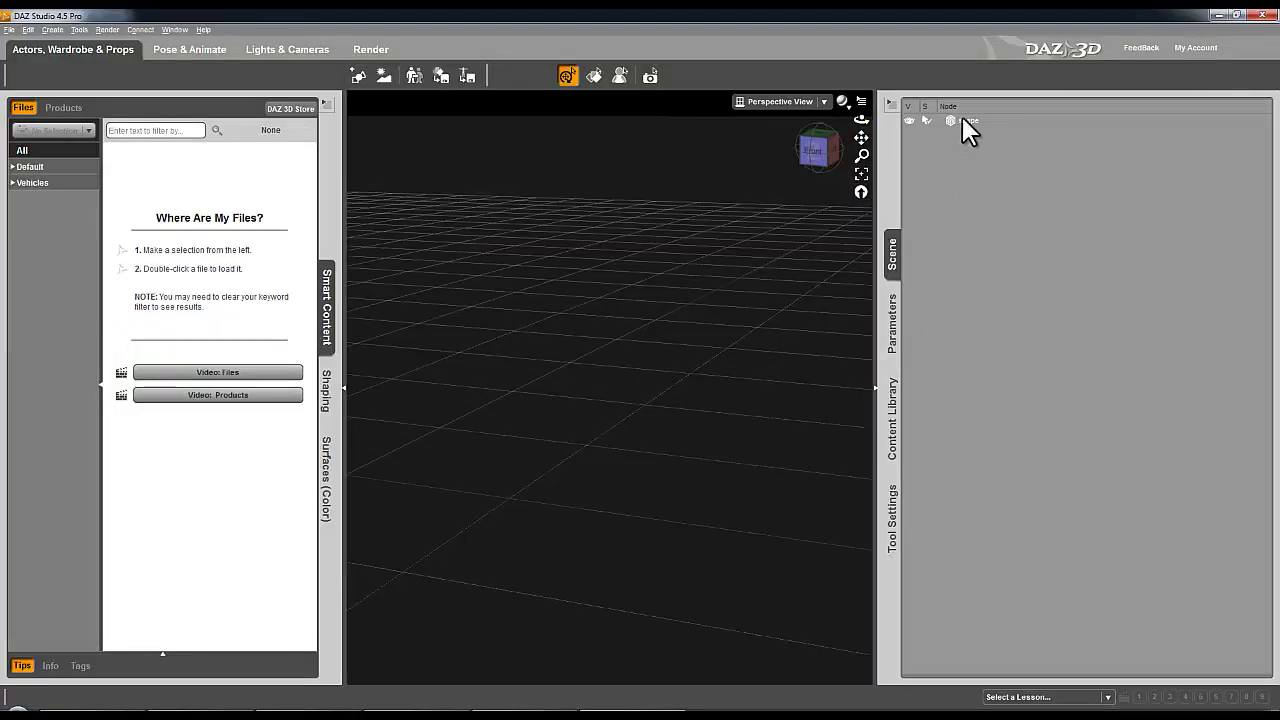
{"action": "left_click", "coordinate": [962, 120]}
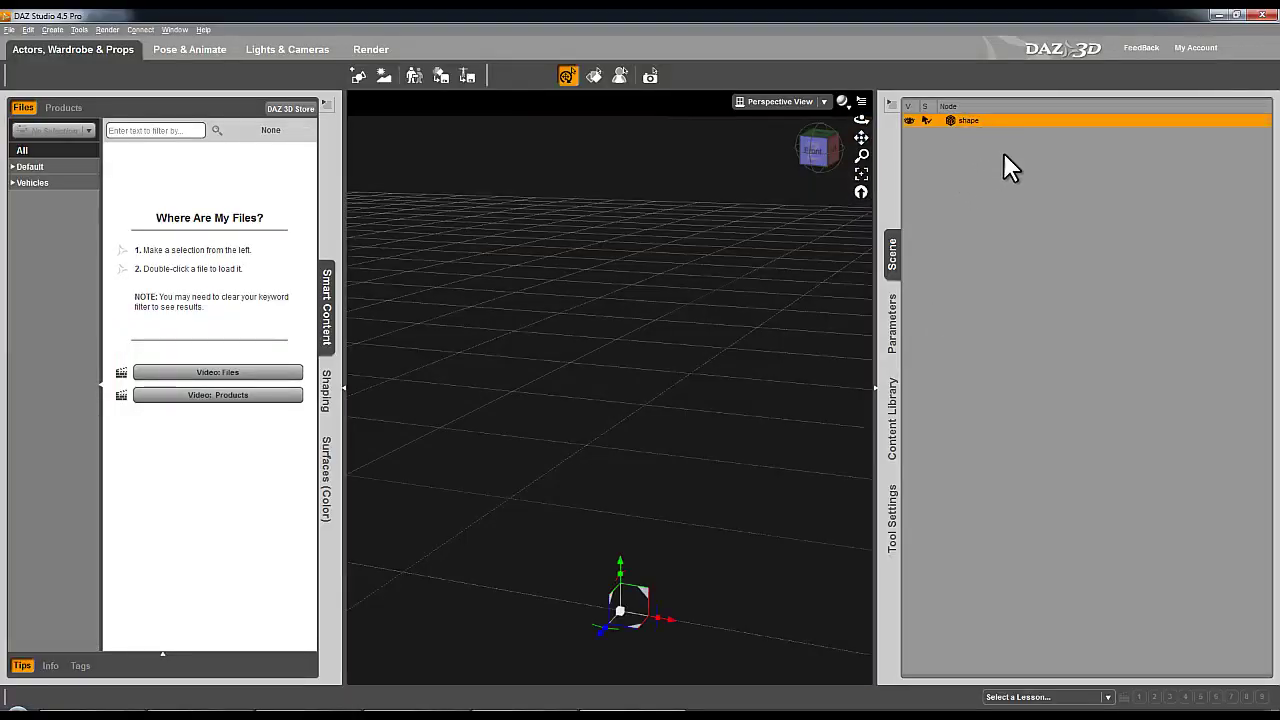
{"action": "left_click", "coordinate": [9, 29]}
{"action": "left_click", "coordinate": [47, 157]}
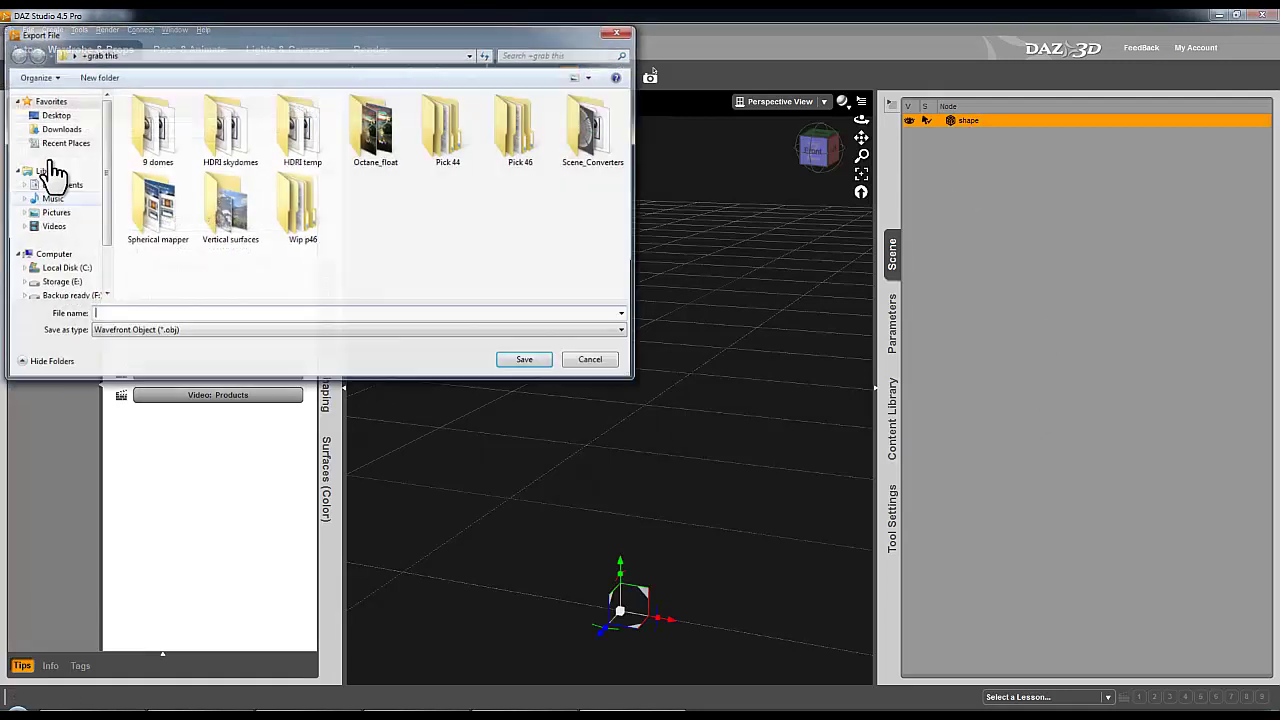
{"action": "type", "text": "2D_face"}
{"action": "key", "text": "Return"}
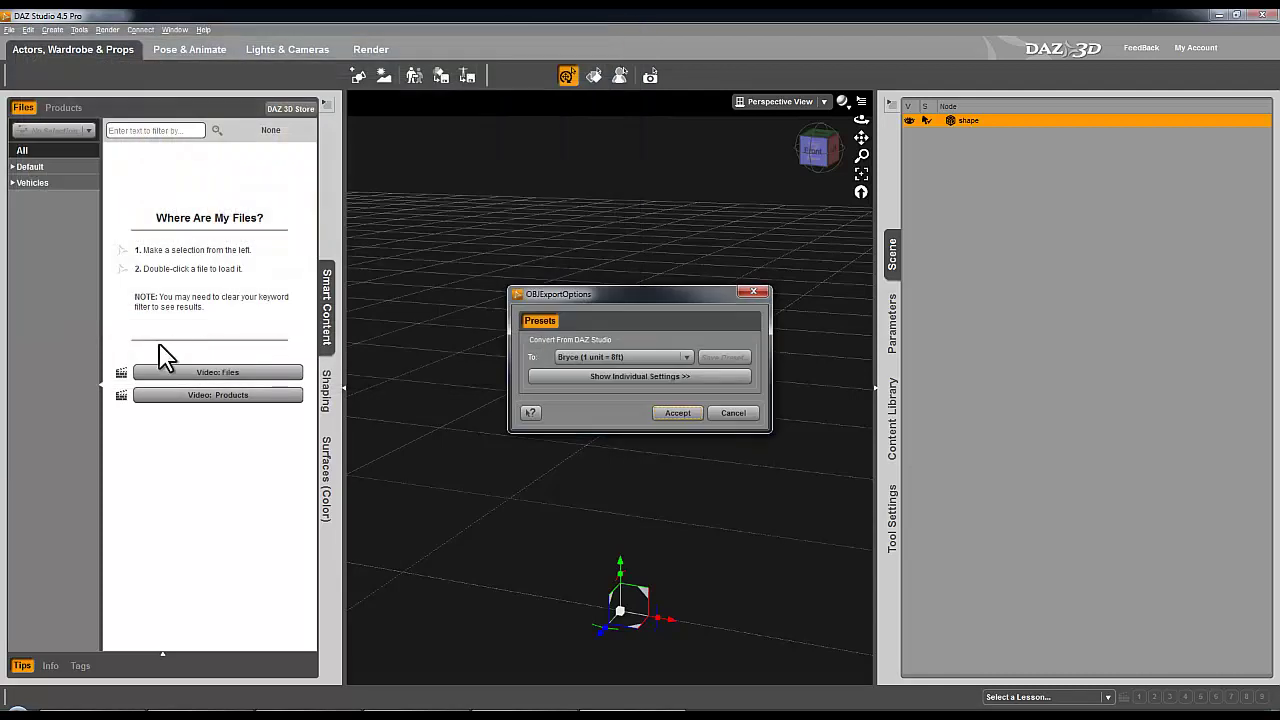
{"action": "left_click", "coordinate": [676, 414]}
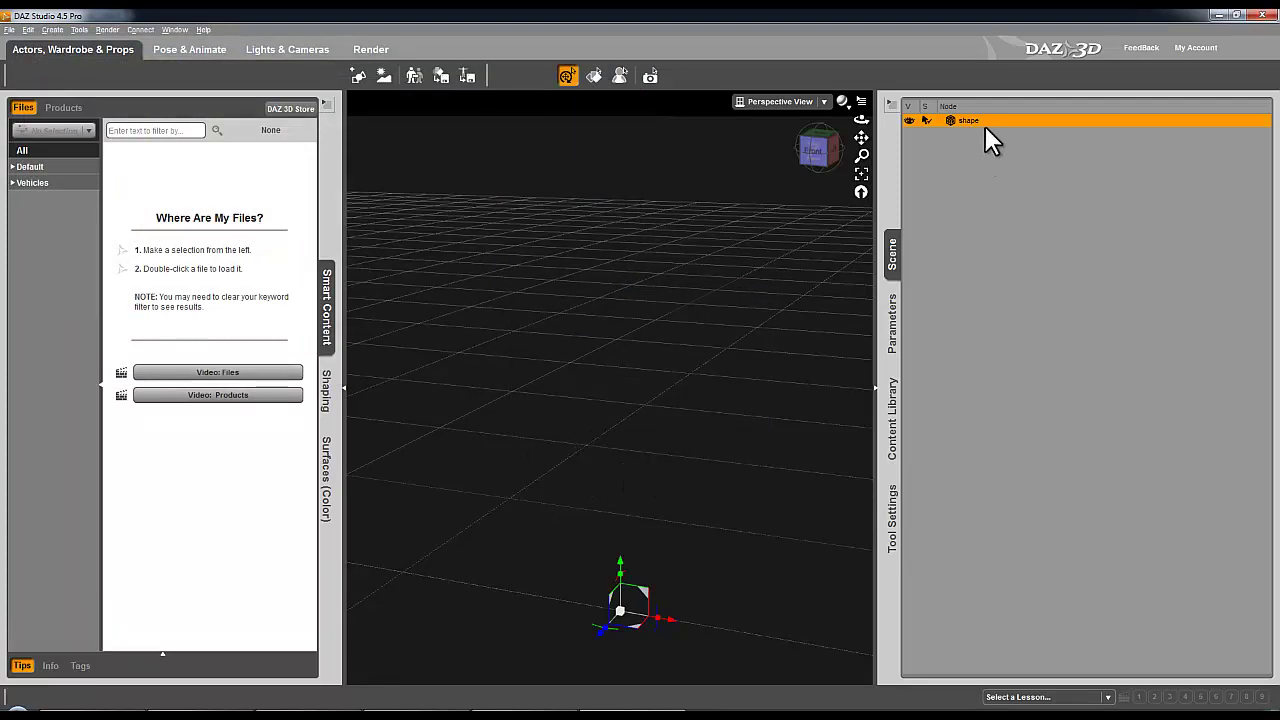
{"action": "key", "text": "Delete"}
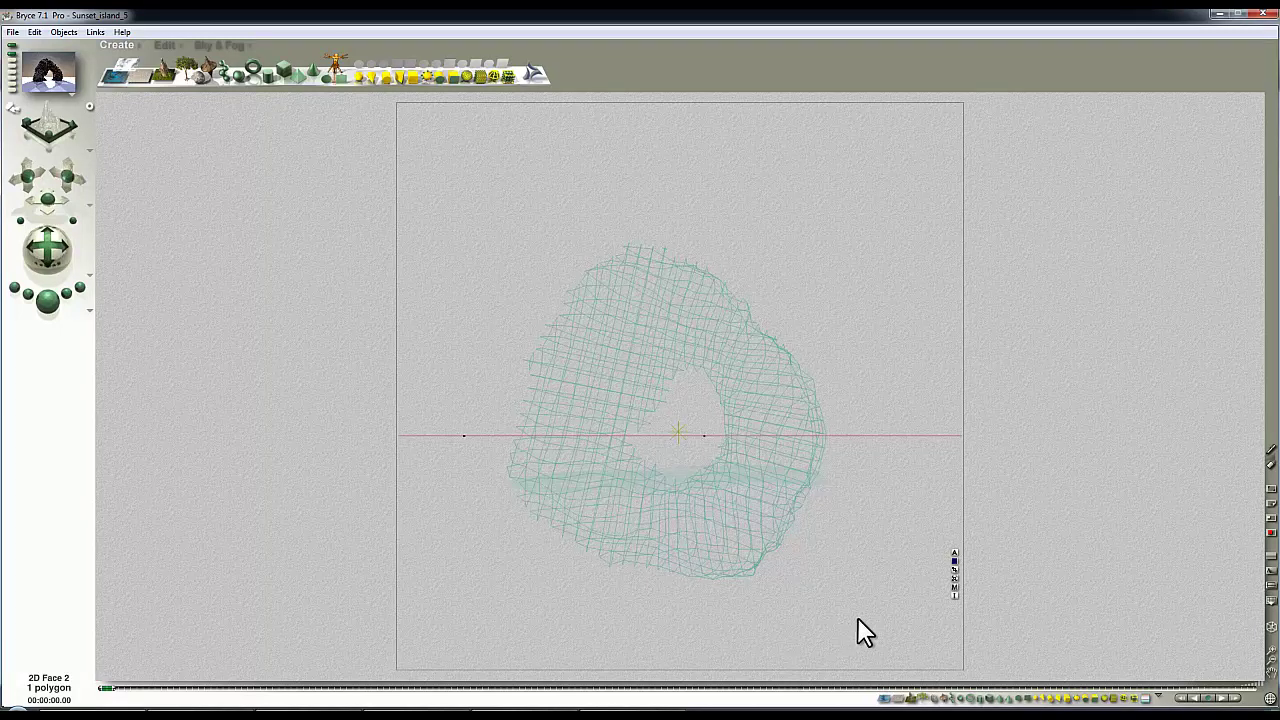
Choose Lattice 1_island from the overlapping-object popup on the rock wireframe.
{"action": "left_click", "coordinate": [801, 418]}
{"action": "left_click", "coordinate": [823, 425]}
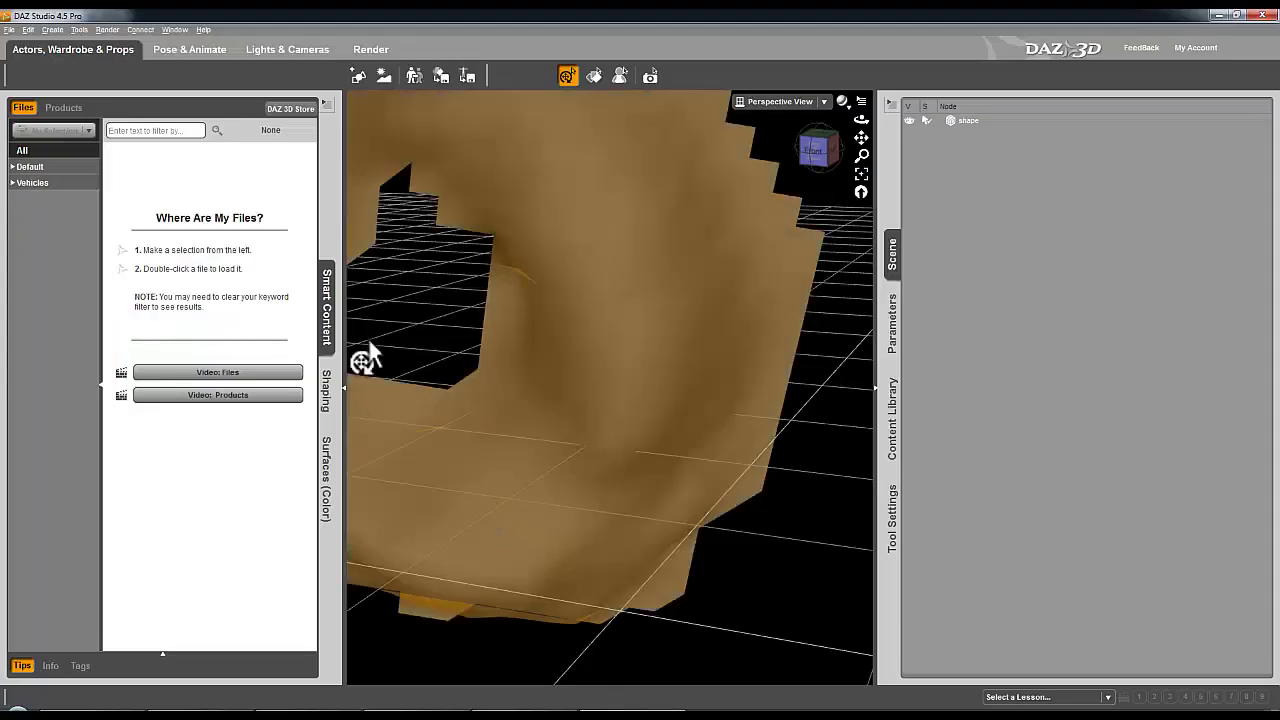
Orbit and zoom around the imported rock arch, delete it, and return to Bryce.
{"action": "left_click_drag", "start_coordinate": [368, 356], "coordinate": [808, 229]}
{"action": "left_click_drag", "start_coordinate": [818, 150], "coordinate": [812, 322]}
{"action": "scroll", "coordinate": [818, 378], "scroll_direction": "down", "scroll_amount": 10}
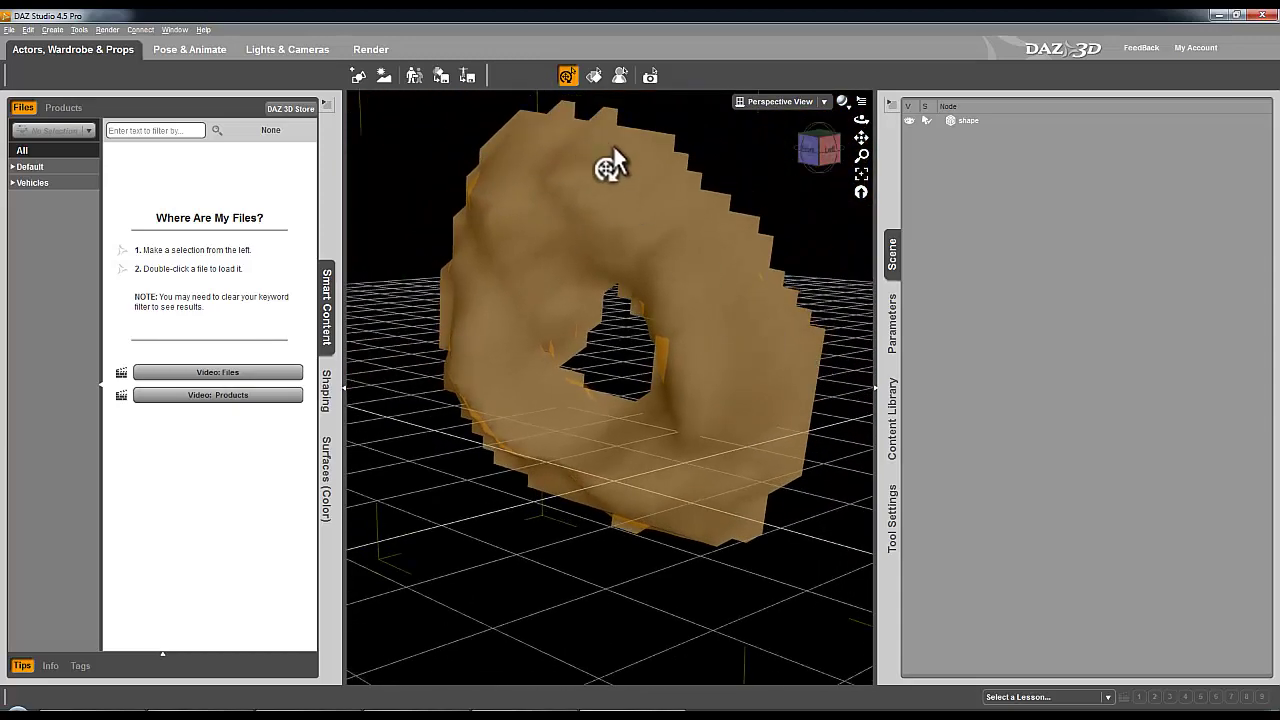
{"action": "mouse_move", "coordinate": [818, 150]}
{"action": "left_mouse_down"}
{"action": "mouse_move", "coordinate": [822, 260]}
{"action": "mouse_move", "coordinate": [815, 165]}
{"action": "left_mouse_up"}
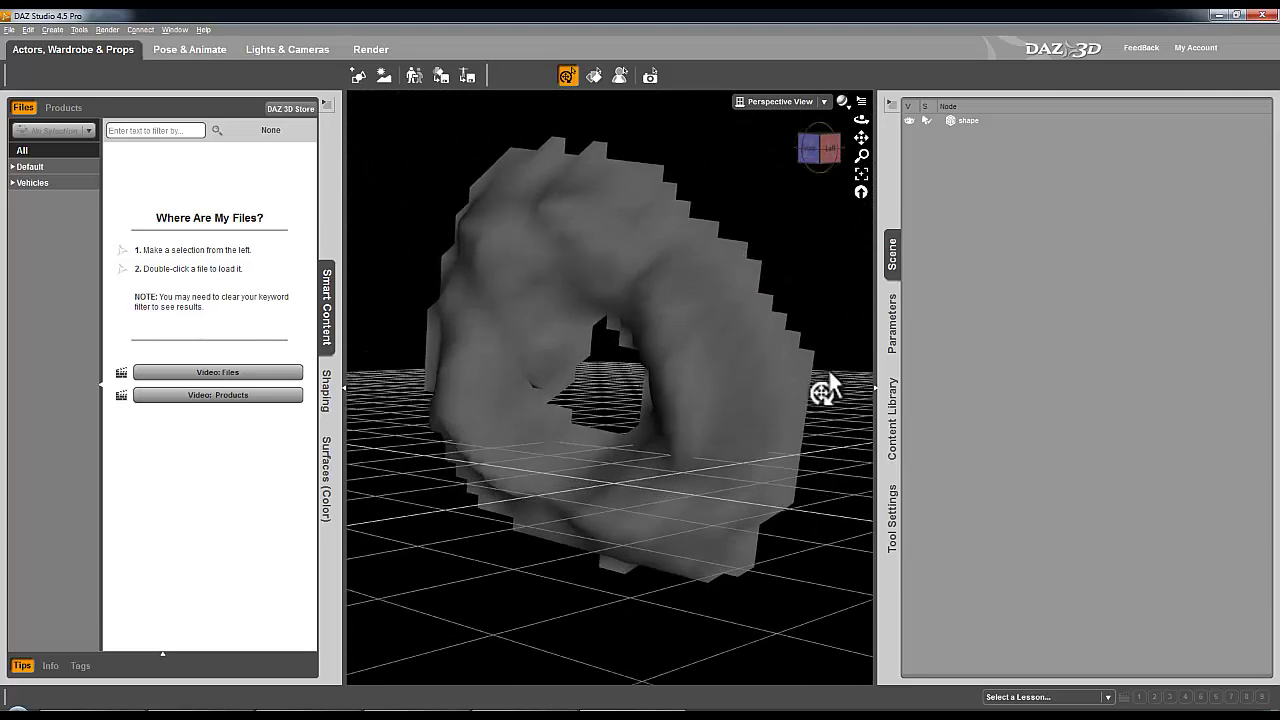
{"action": "left_click", "coordinate": [968, 120]}
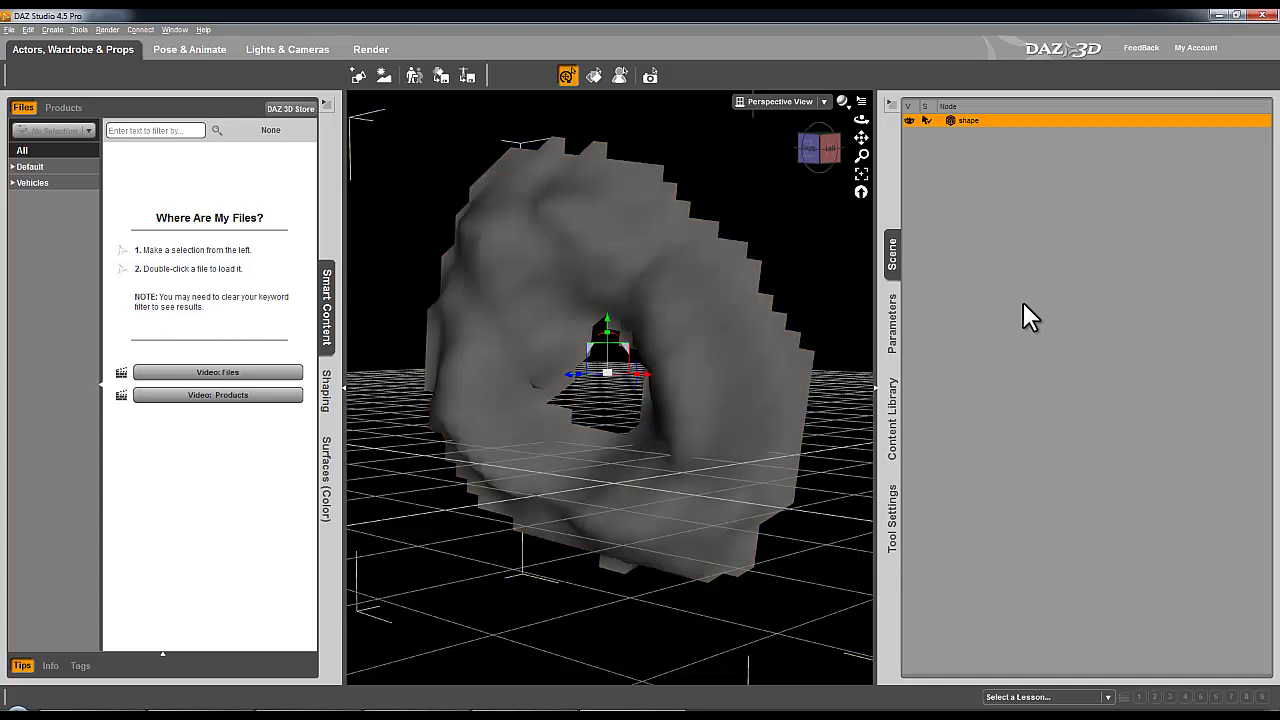
{"action": "key", "text": "Delete"}
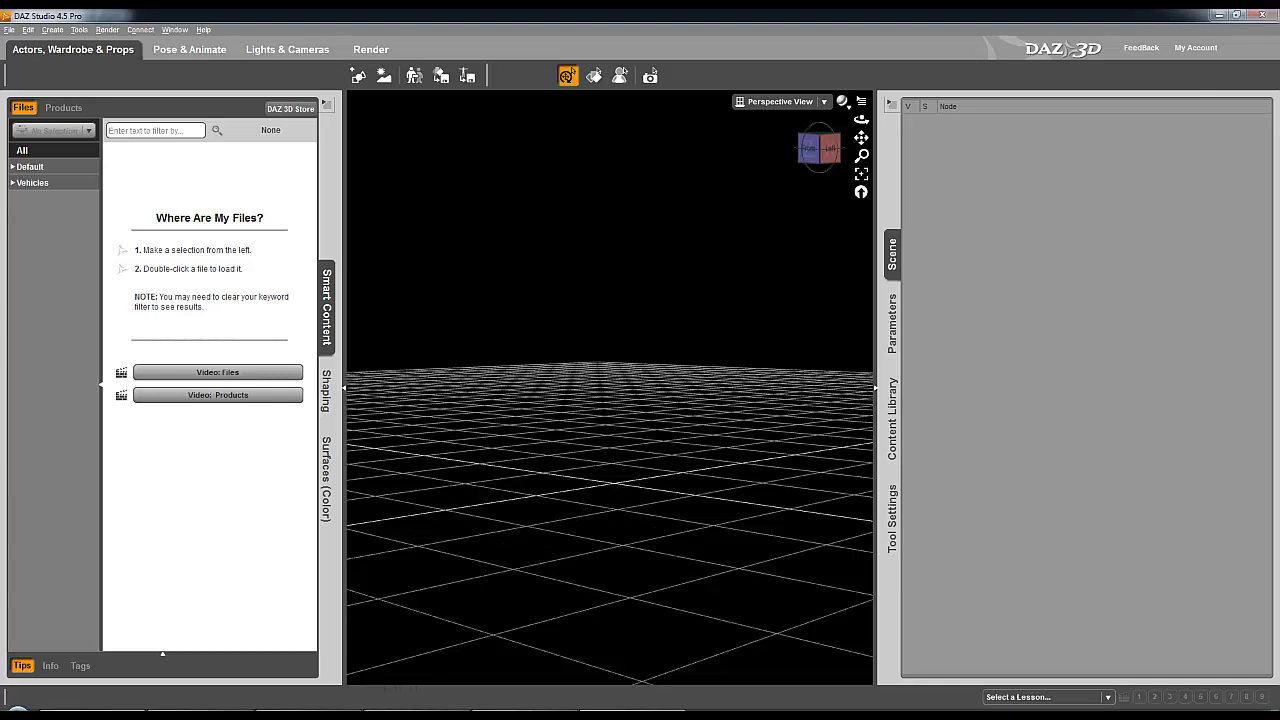
{"action": "key", "text": "alt+Tab"}
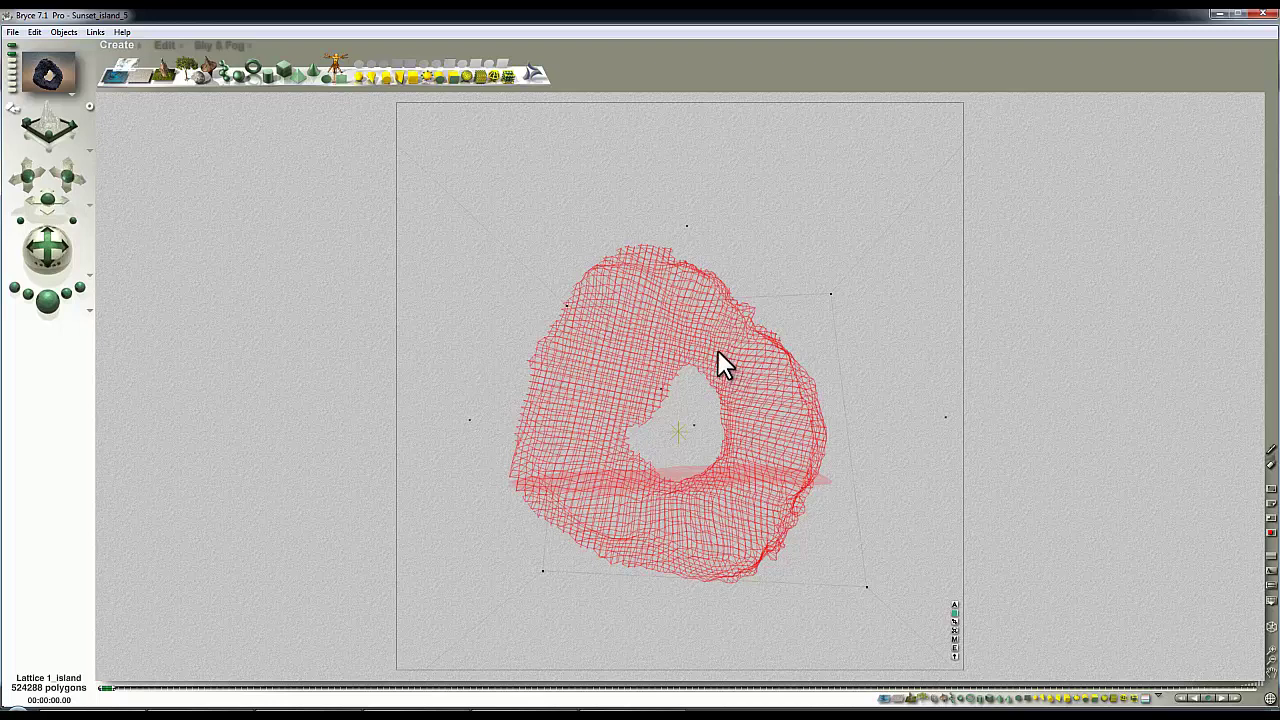
Render the rock arch, then start Export Object with Wavefront OBJ Files (*.obj) as the type.
{"action": "left_click", "coordinate": [47, 302]}
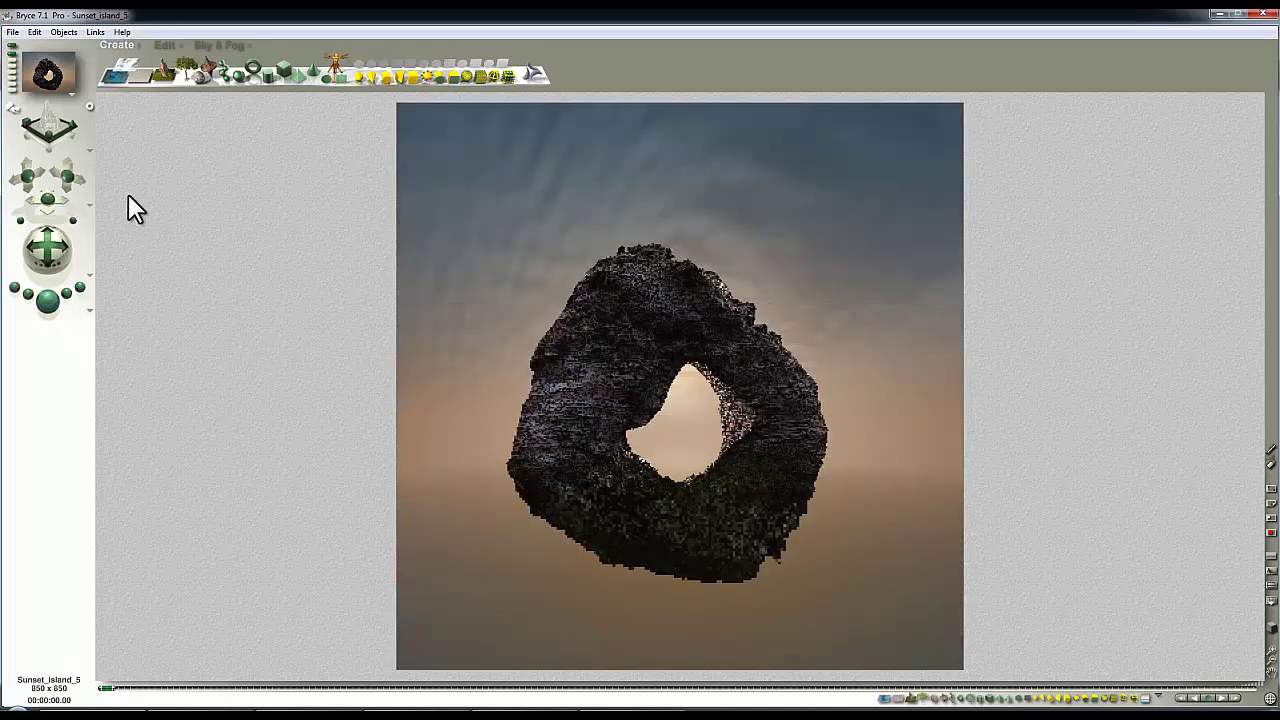
{"action": "left_click", "coordinate": [13, 33]}
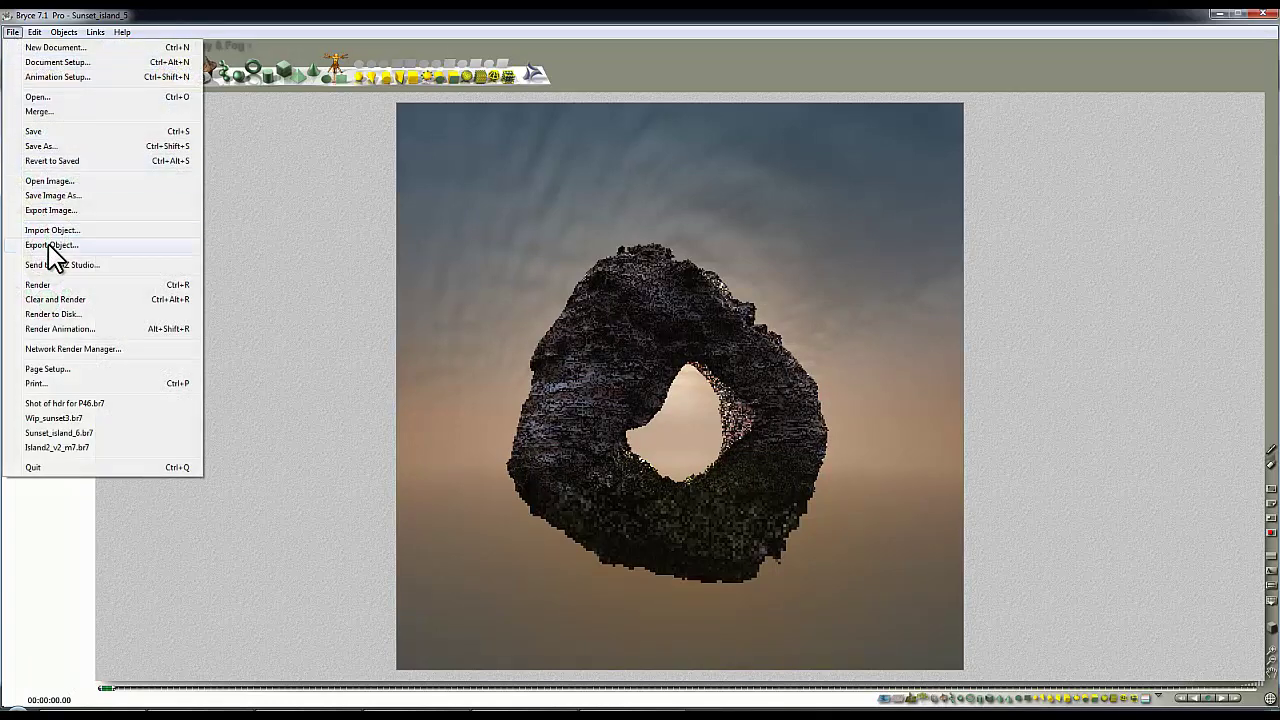
{"action": "left_click", "coordinate": [48, 244]}
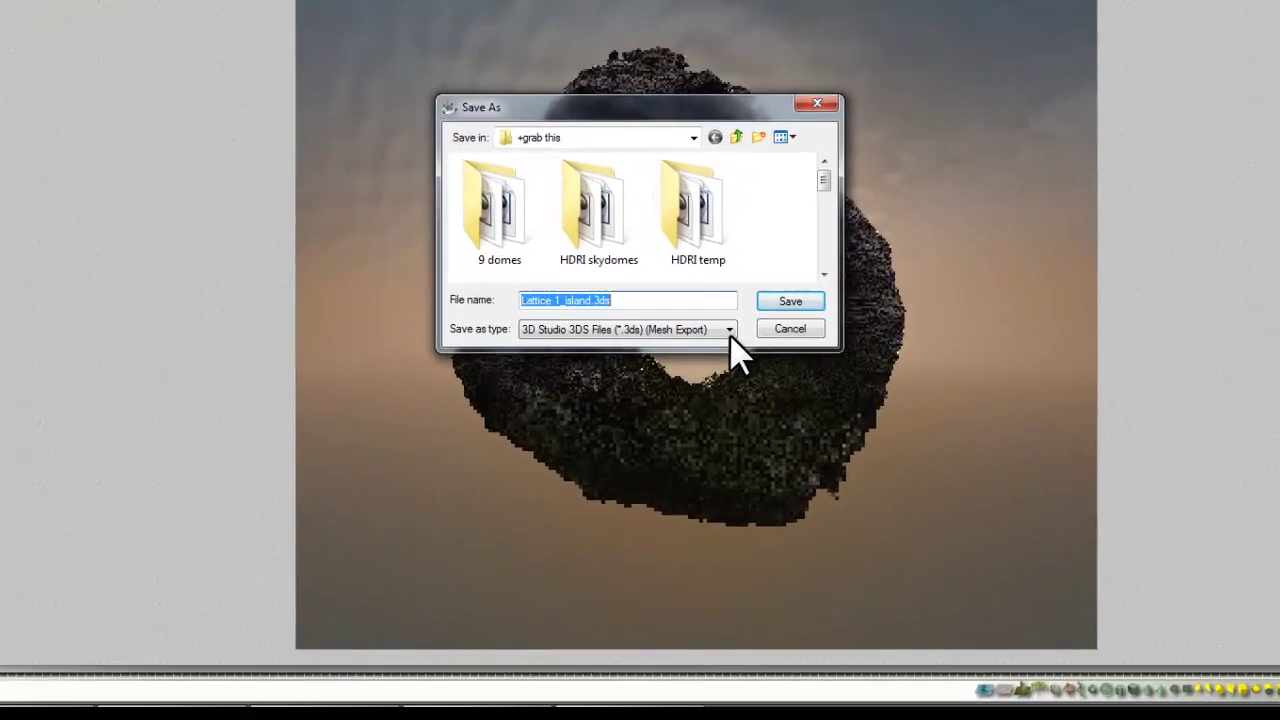
{"action": "left_click", "coordinate": [705, 442]}
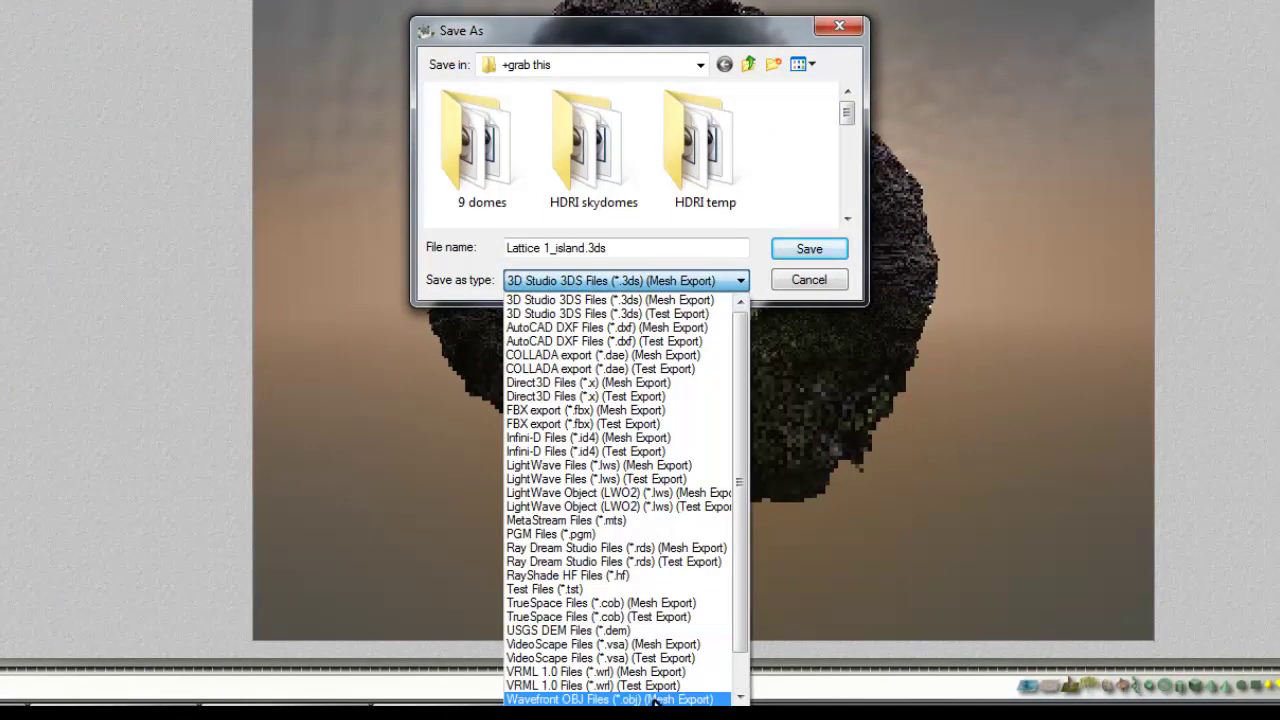
{"action": "left_click", "coordinate": [652, 700]}
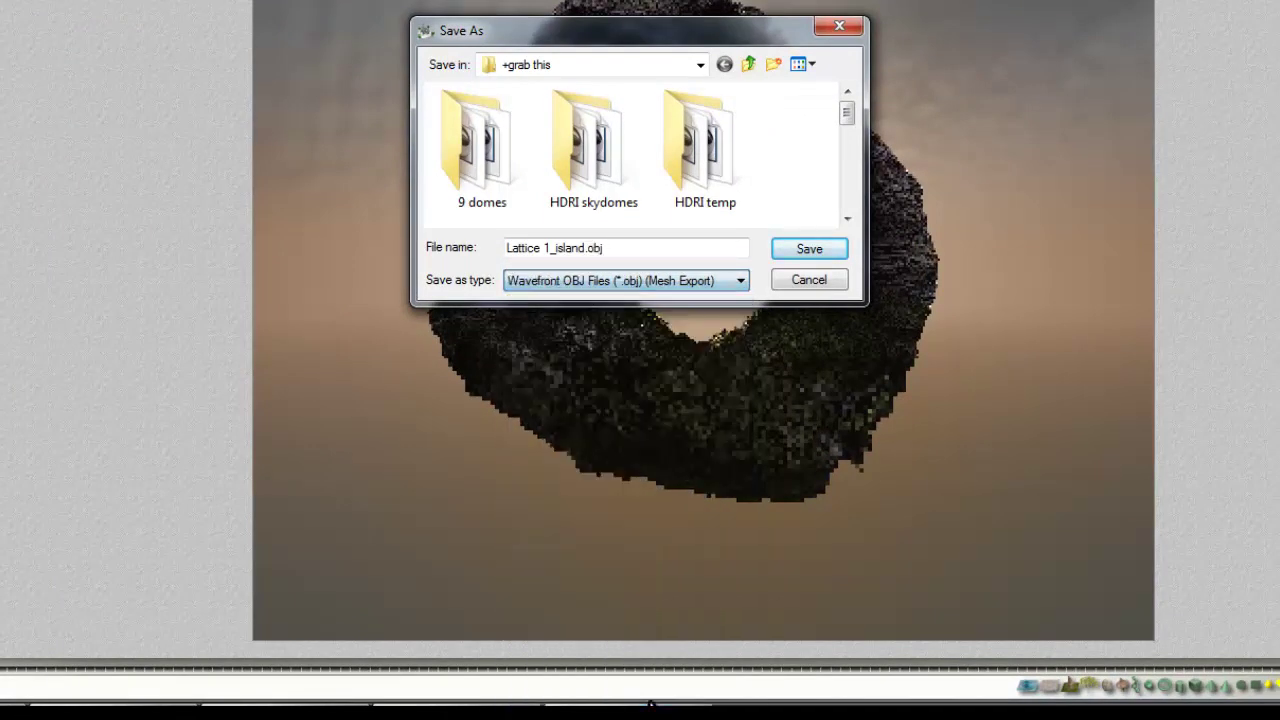
Save, raise the Export Terrain polygon count to 206304, export, and view the exported files.
{"action": "left_click", "coordinate": [812, 250]}
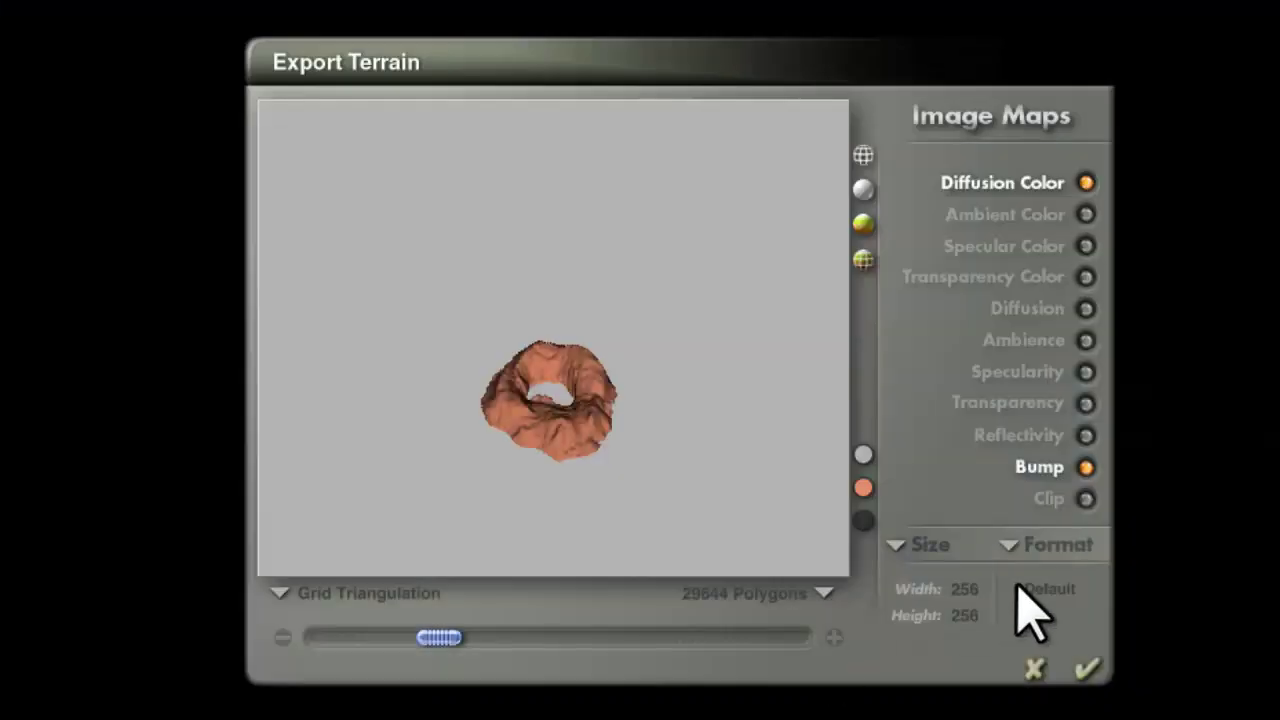
{"action": "left_click_drag", "start_coordinate": [441, 637], "coordinate": [622, 640]}
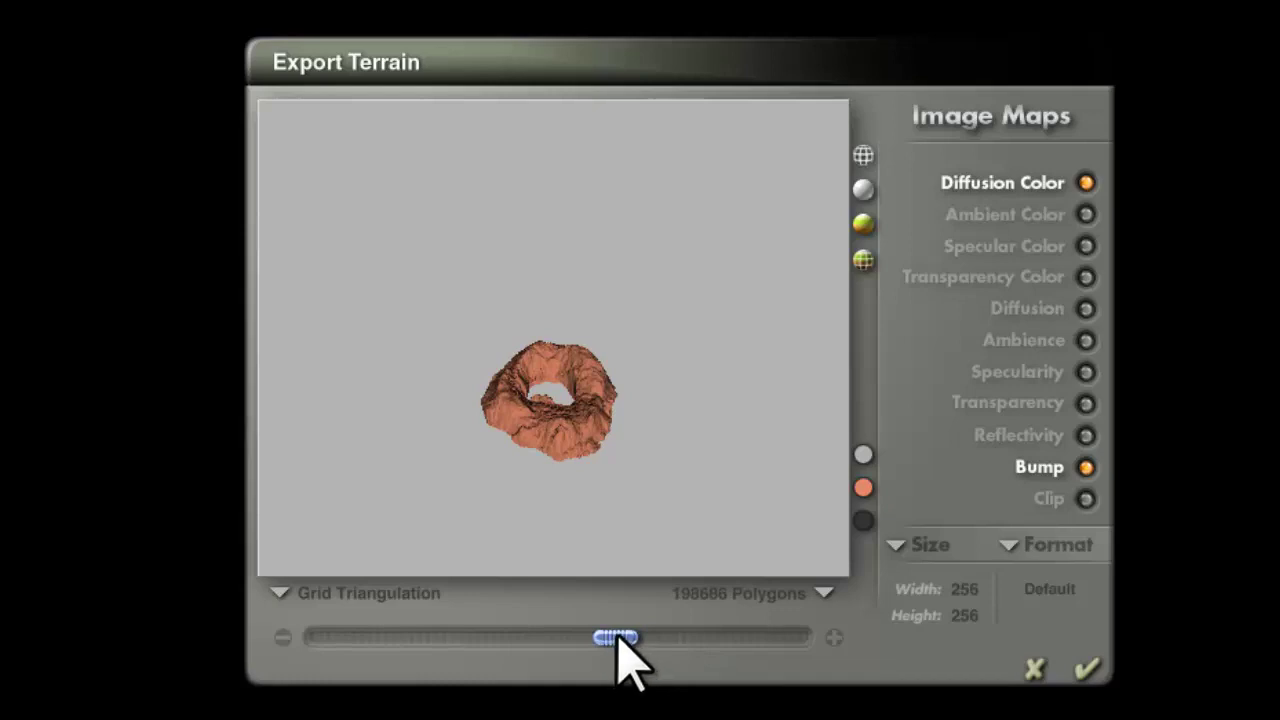
{"action": "left_click_drag", "start_coordinate": [616, 636], "coordinate": [621, 637]}
{"action": "left_click", "coordinate": [1087, 668]}
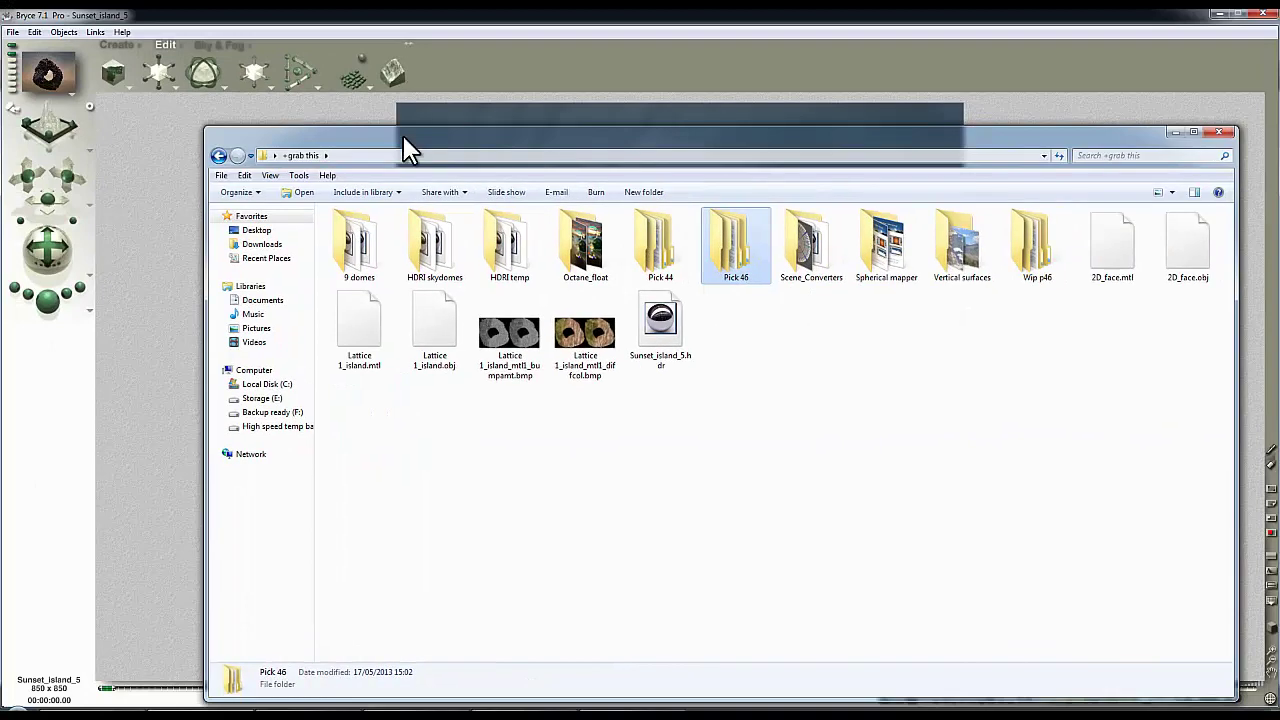
{"action": "left_click_drag", "start_coordinate": [403, 135], "coordinate": [351, 86]}
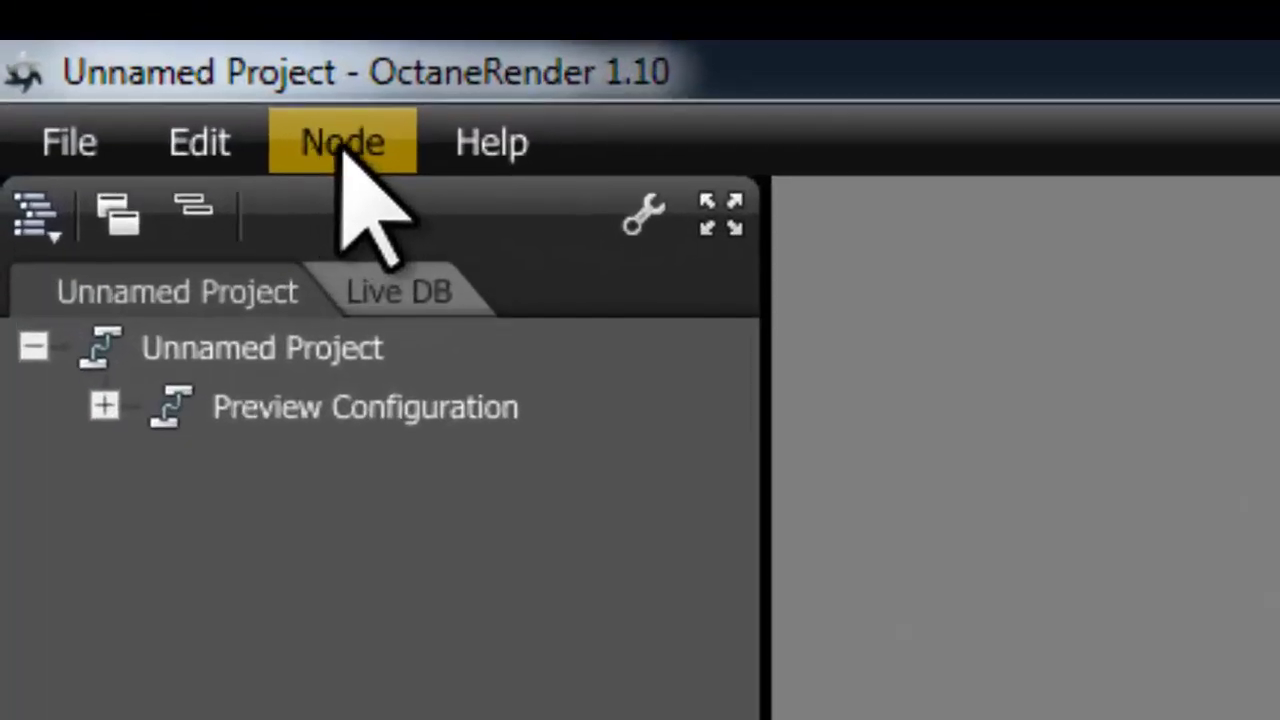
Import 2D_face.obj as an OBJ mesh node and preview it as a flat grey plane.
{"action": "left_click", "coordinate": [342, 140]}
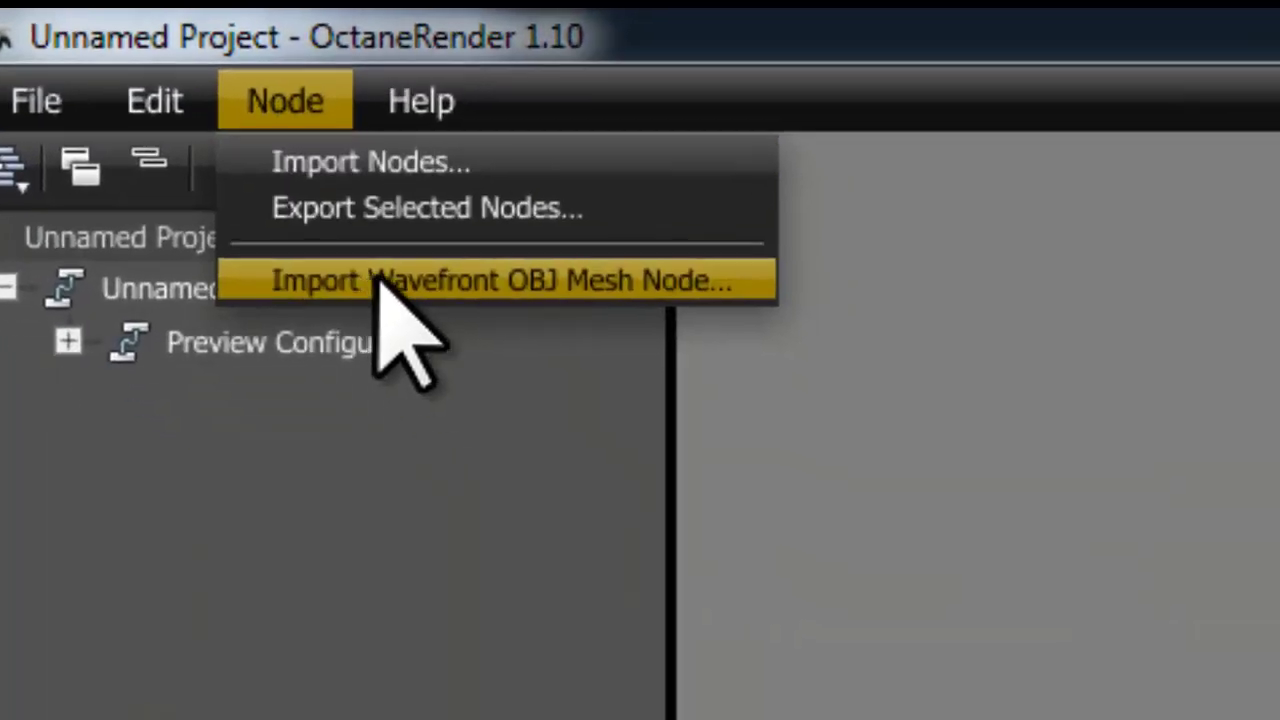
{"action": "left_click", "coordinate": [447, 337]}
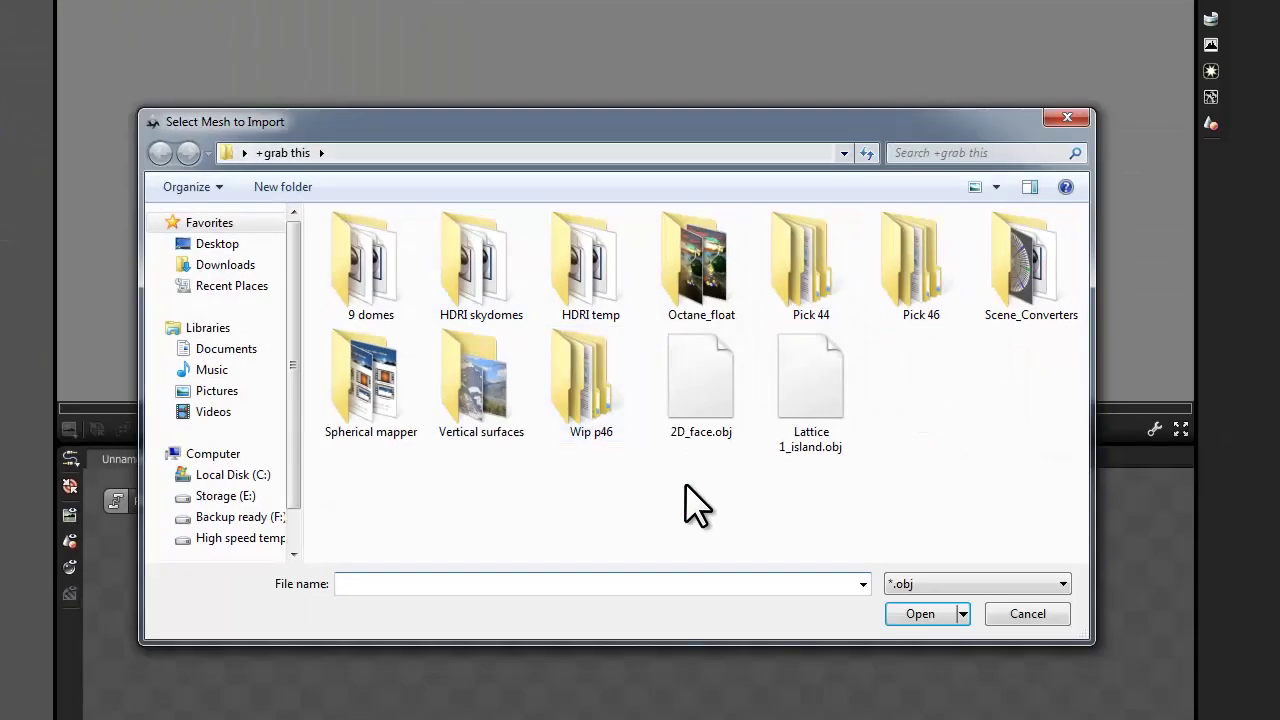
{"action": "left_click", "coordinate": [714, 414]}
{"action": "left_click", "coordinate": [910, 614]}
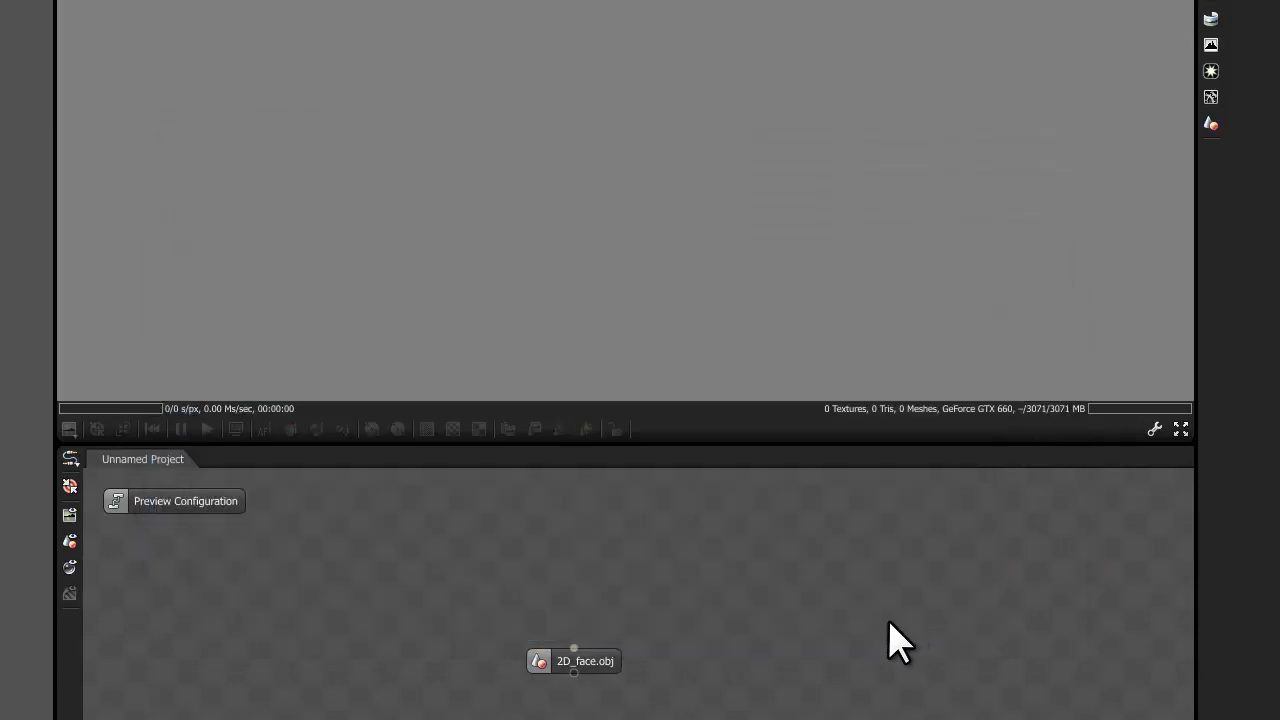
{"action": "left_click", "coordinate": [572, 660]}
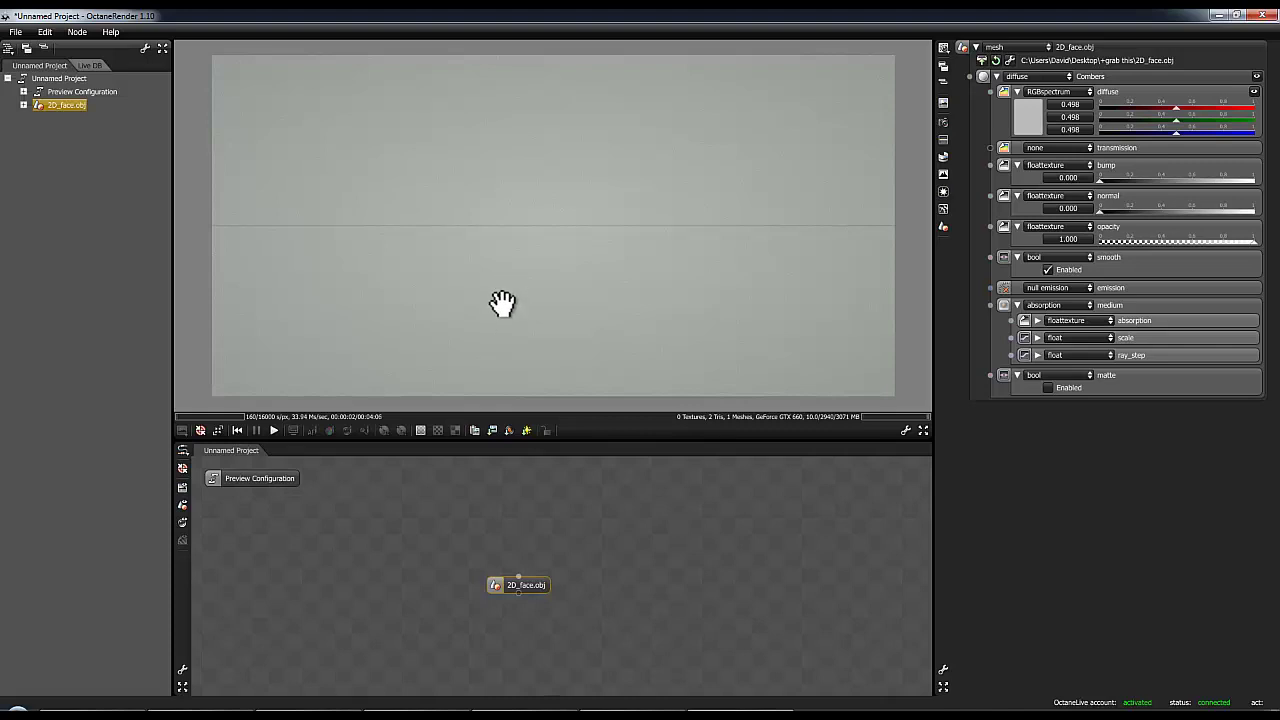
{"action": "left_click_drag", "start_coordinate": [502, 303], "coordinate": [549, 229]}
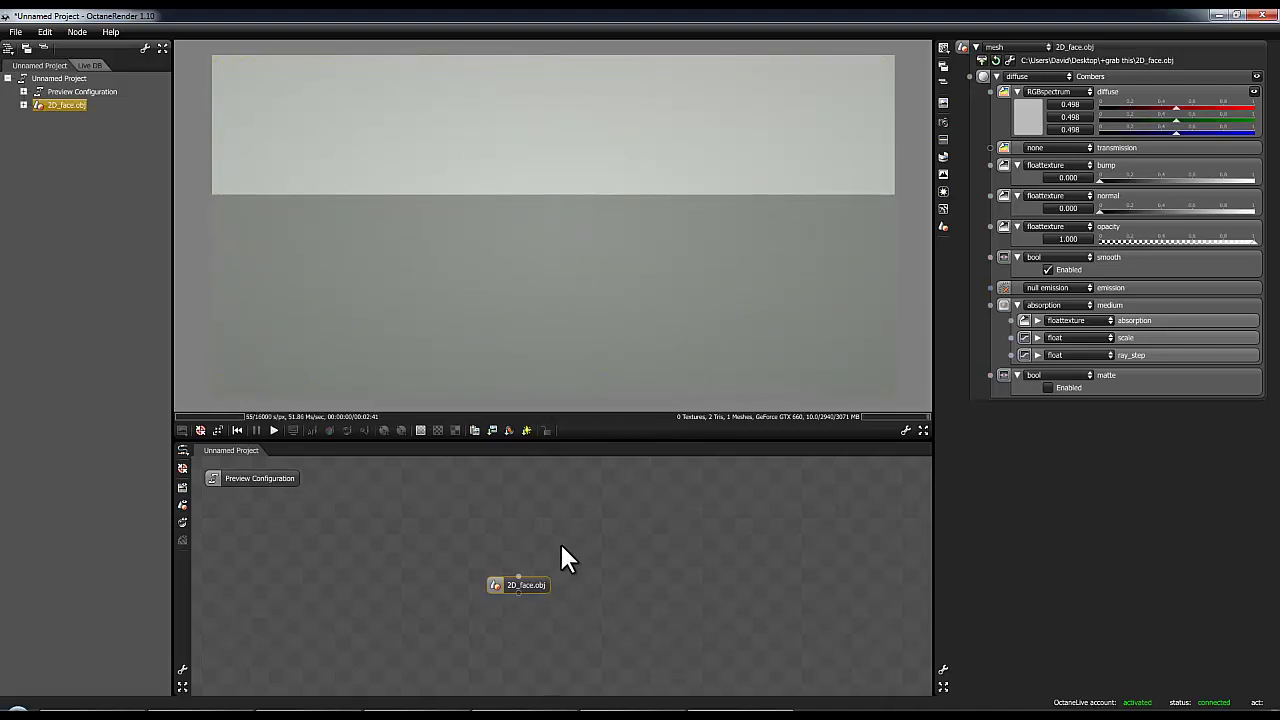
{"action": "left_click", "coordinate": [82, 31]}
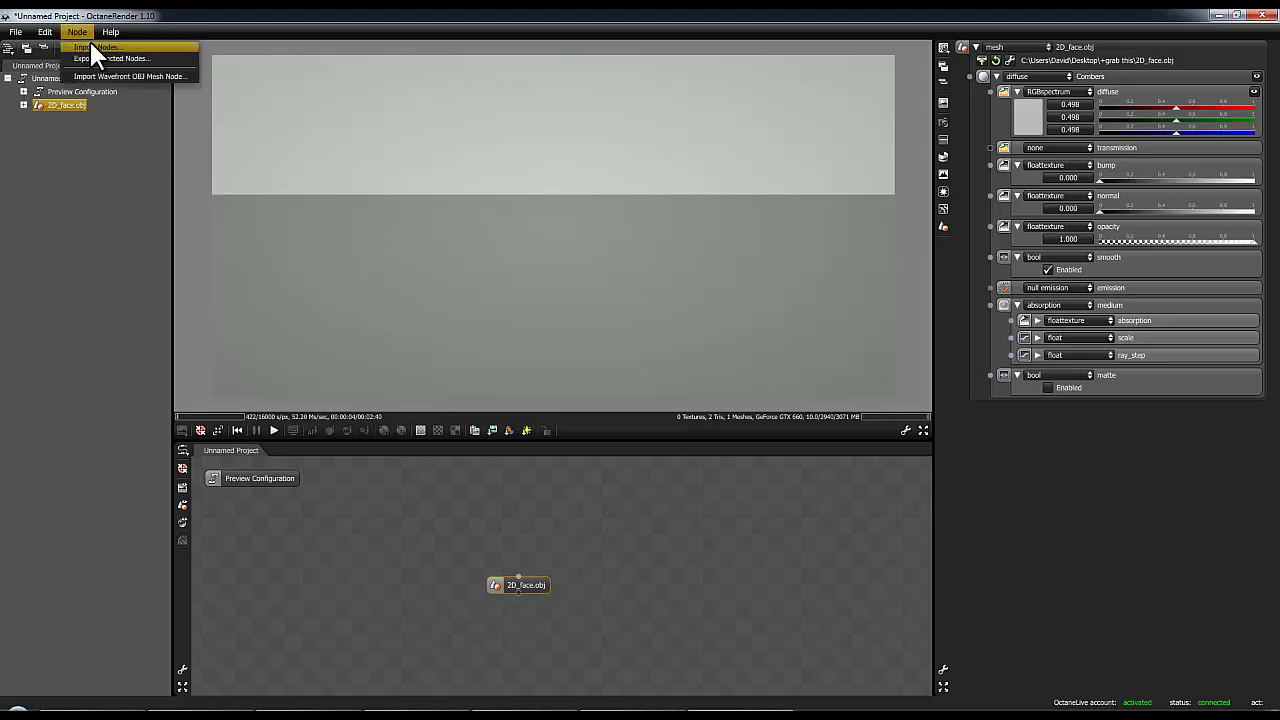
Import Lattice 1_island.obj as a mesh node and place it beside the 2D_face.obj node.
{"action": "left_click", "coordinate": [122, 76]}
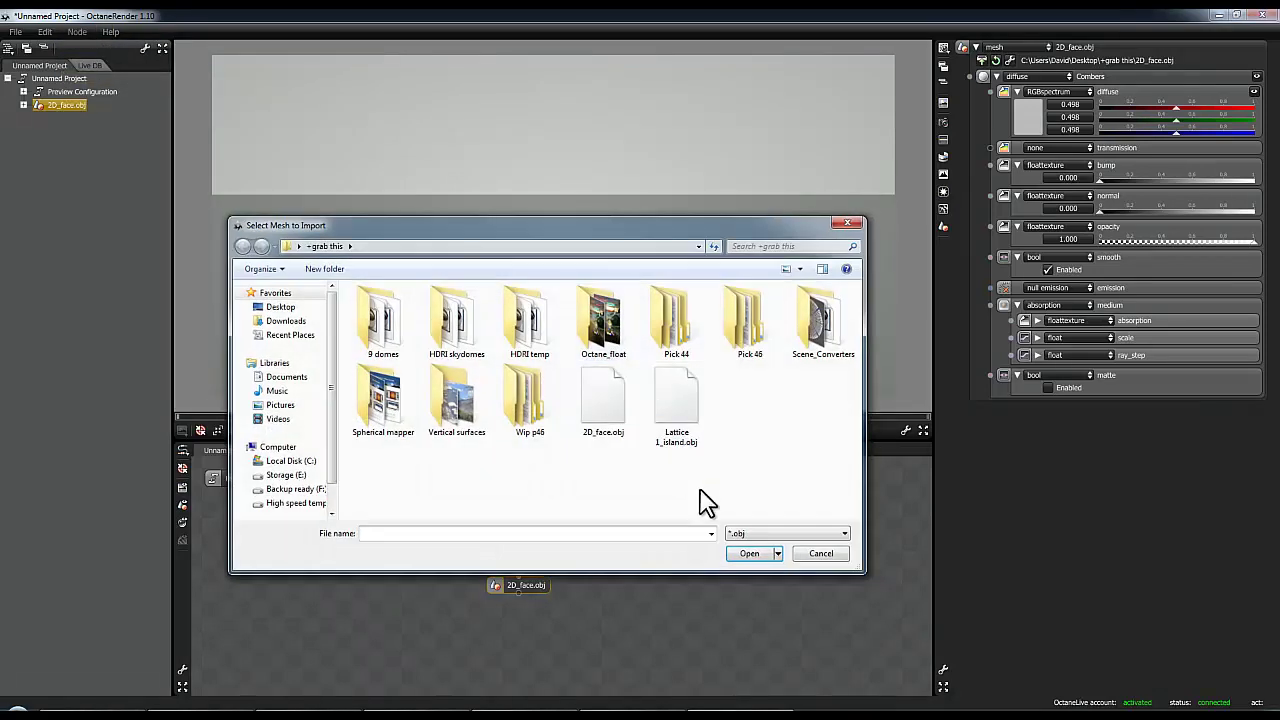
{"action": "left_click", "coordinate": [688, 420]}
{"action": "left_click", "coordinate": [750, 553]}
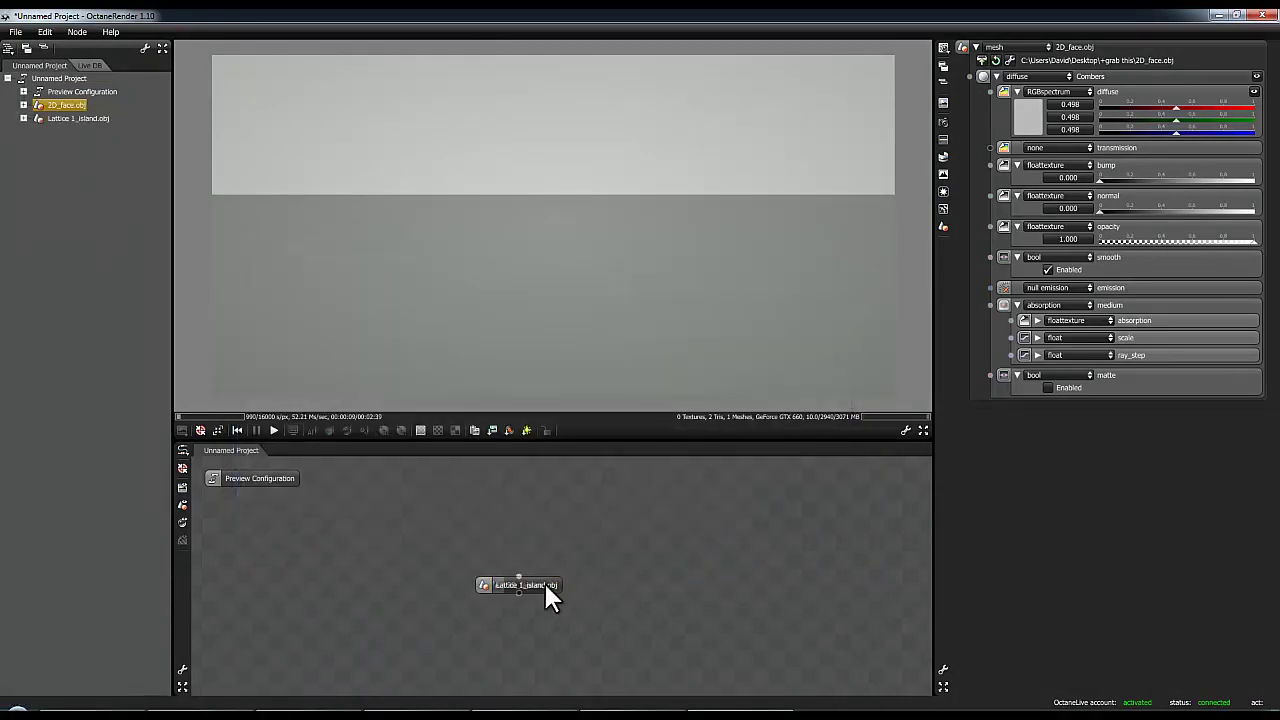
{"action": "left_click_drag", "start_coordinate": [546, 586], "coordinate": [640, 582]}
{"action": "left_click_drag", "start_coordinate": [539, 582], "coordinate": [537, 541]}
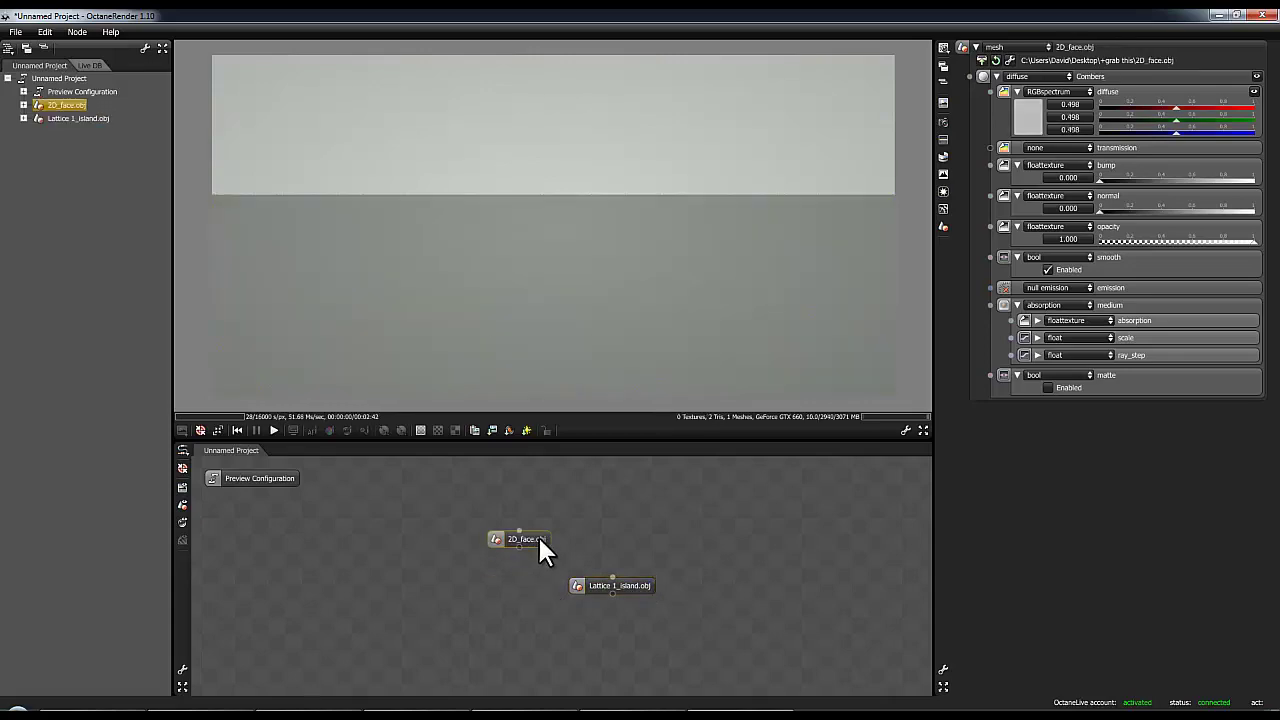
{"action": "left_click_drag", "start_coordinate": [641, 584], "coordinate": [631, 539]}
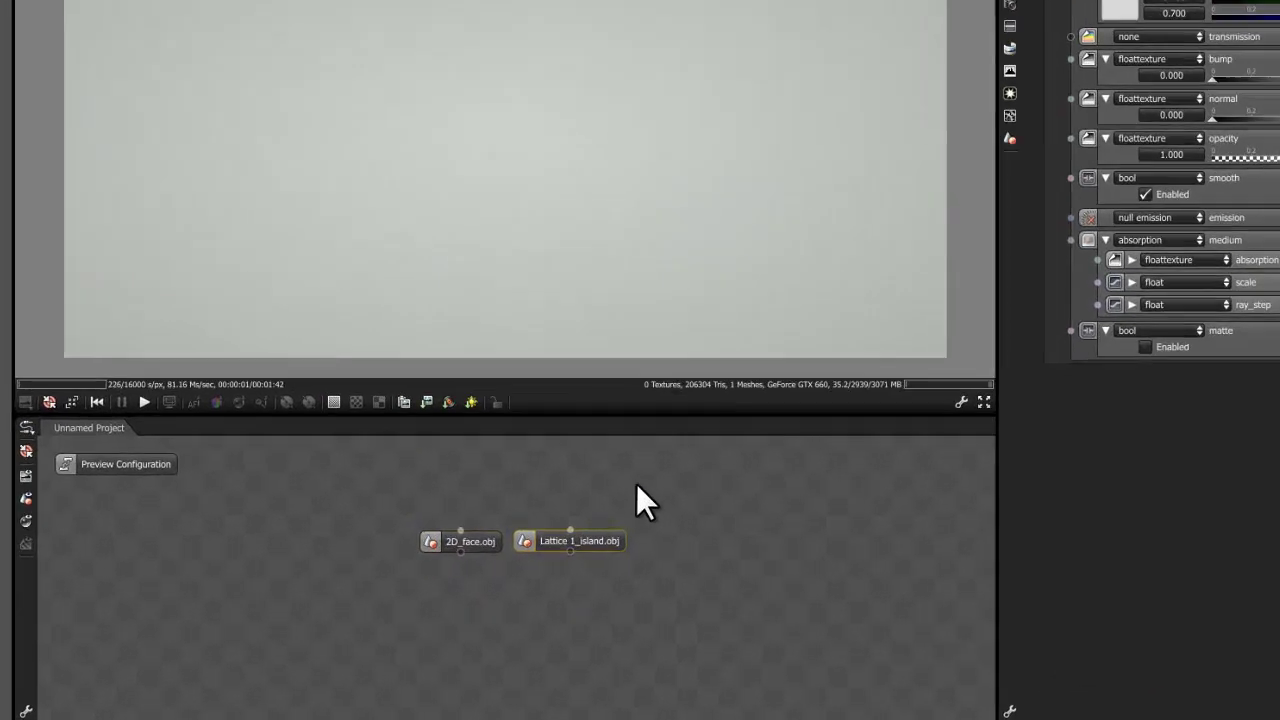
Add a Geometry Group node below the meshes and connect 2D_face.obj and Lattice 1_island.obj into it.
{"action": "right_click", "coordinate": [651, 495]}
{"action": "mouse_move", "coordinate": [578, 399]}
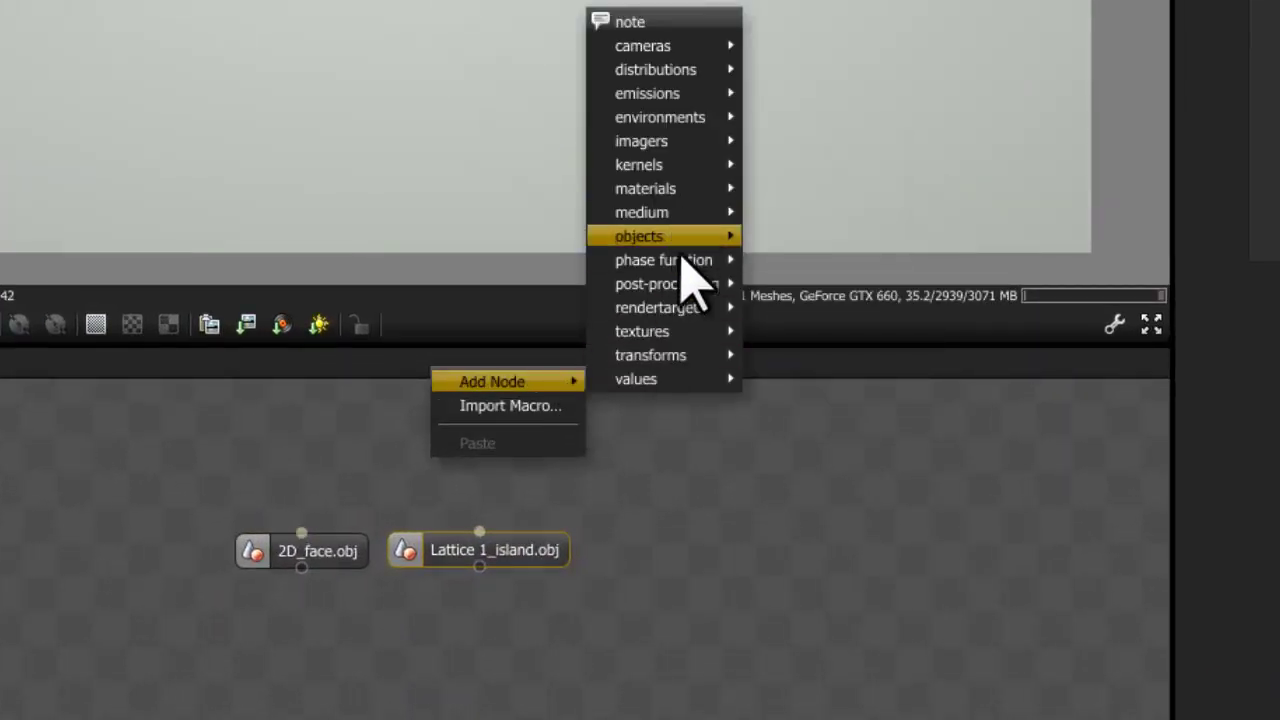
{"action": "mouse_move", "coordinate": [700, 237]}
{"action": "left_click", "coordinate": [852, 136]}
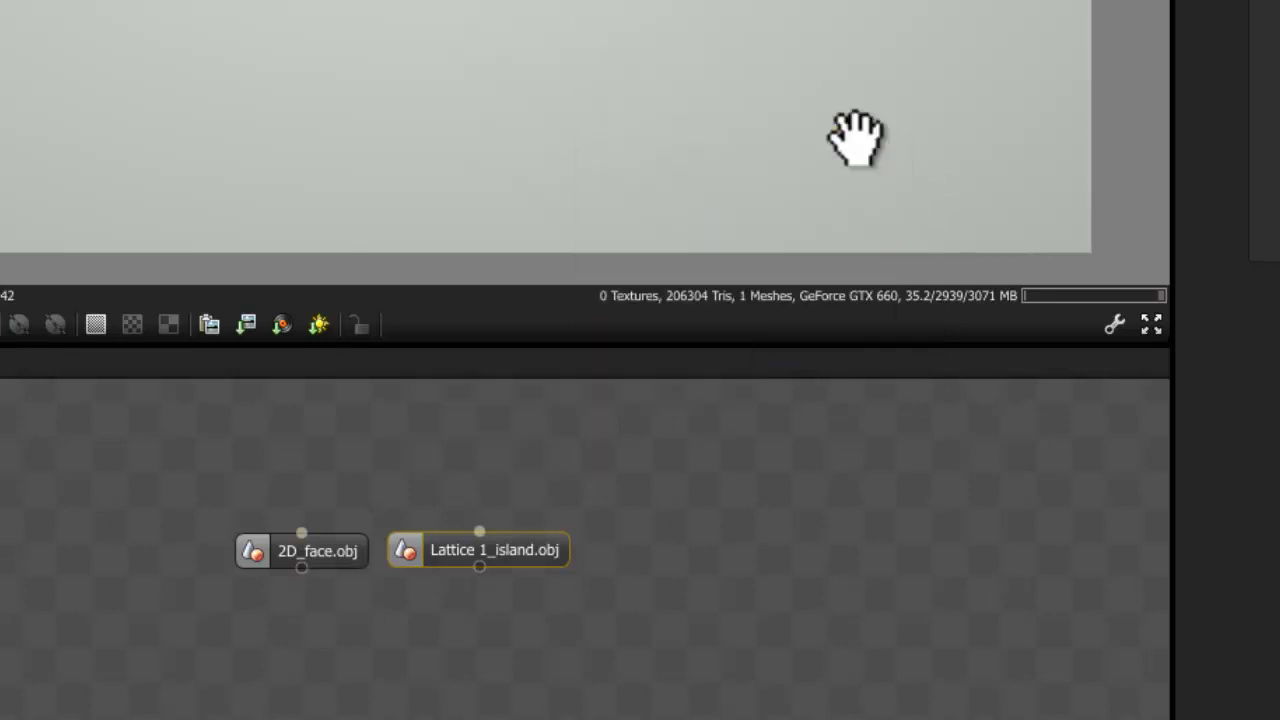
{"action": "left_click_drag", "start_coordinate": [622, 462], "coordinate": [440, 636]}
{"action": "left_click_drag", "start_coordinate": [301, 567], "coordinate": [355, 615]}
{"action": "left_click_drag", "start_coordinate": [479, 567], "coordinate": [411, 613]}
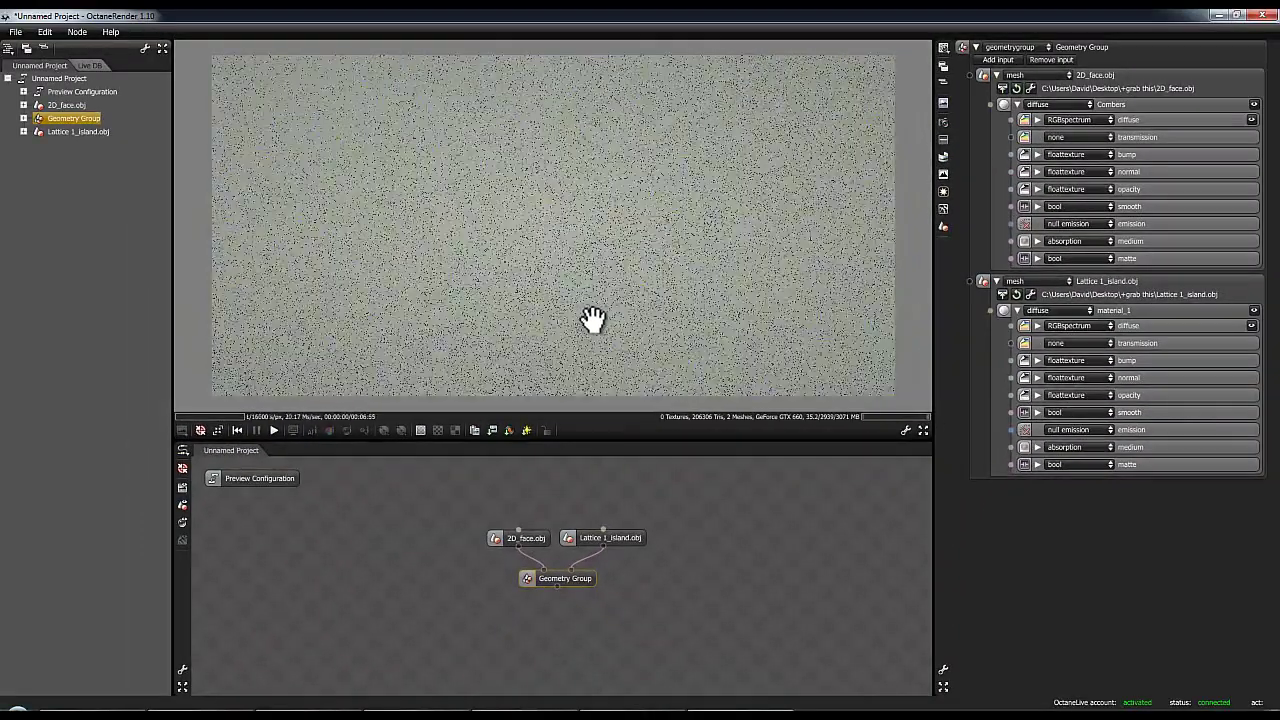
Preview the Lattice mesh and Geometry Group, then move 2D_face.obj left and Lattice 1_island.obj above Geometry Group.
{"action": "left_click_drag", "start_coordinate": [591, 336], "coordinate": [636, 255]}
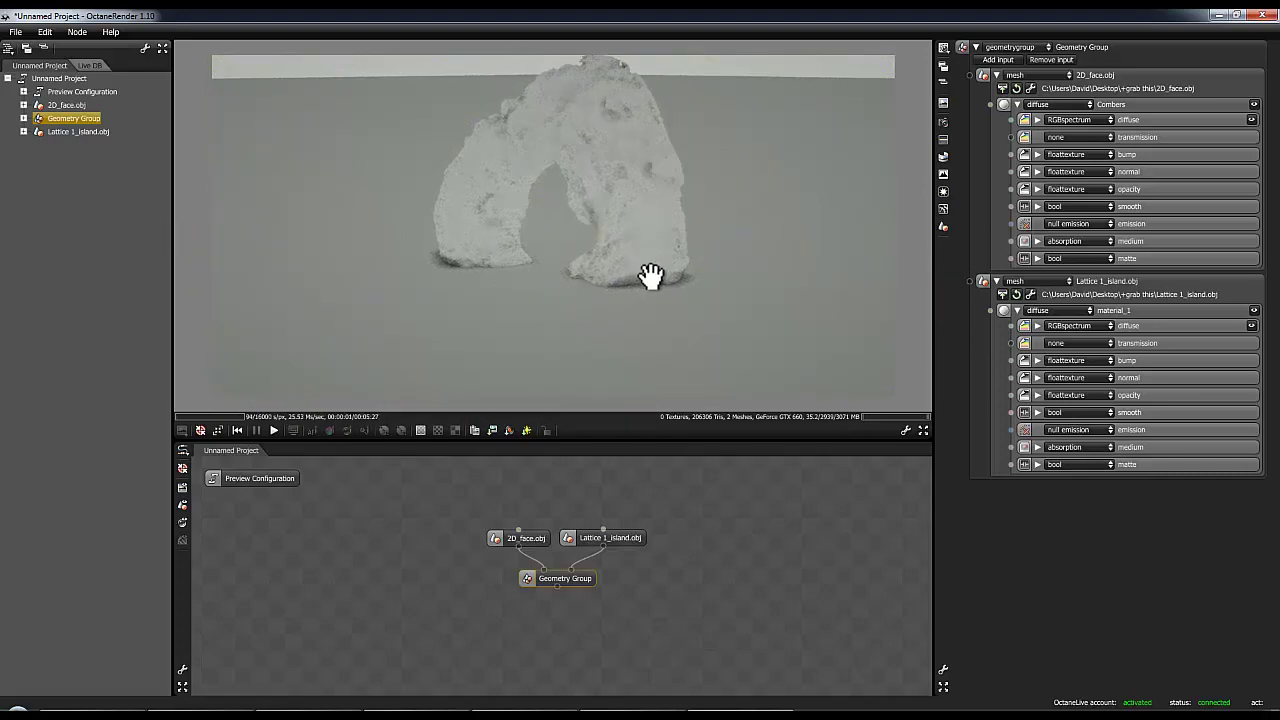
{"action": "left_click_drag", "start_coordinate": [622, 316], "coordinate": [706, 286]}
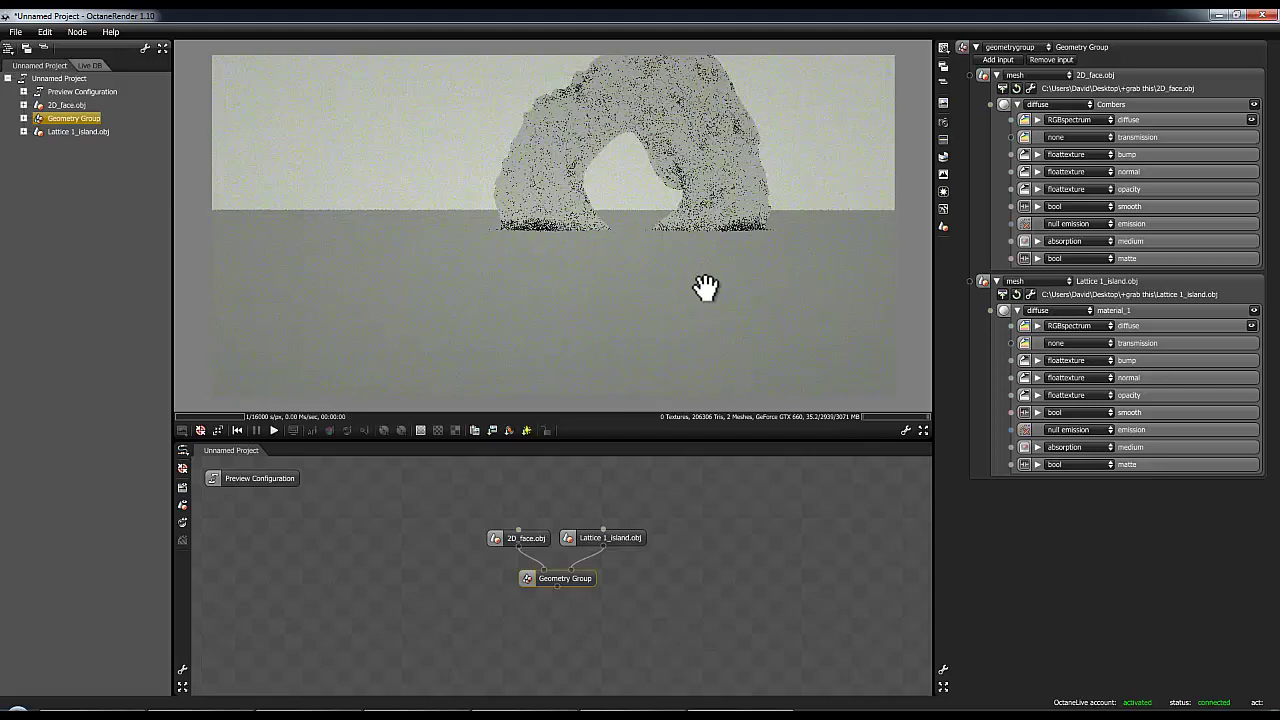
{"action": "left_click", "coordinate": [631, 538]}
{"action": "left_click", "coordinate": [563, 578]}
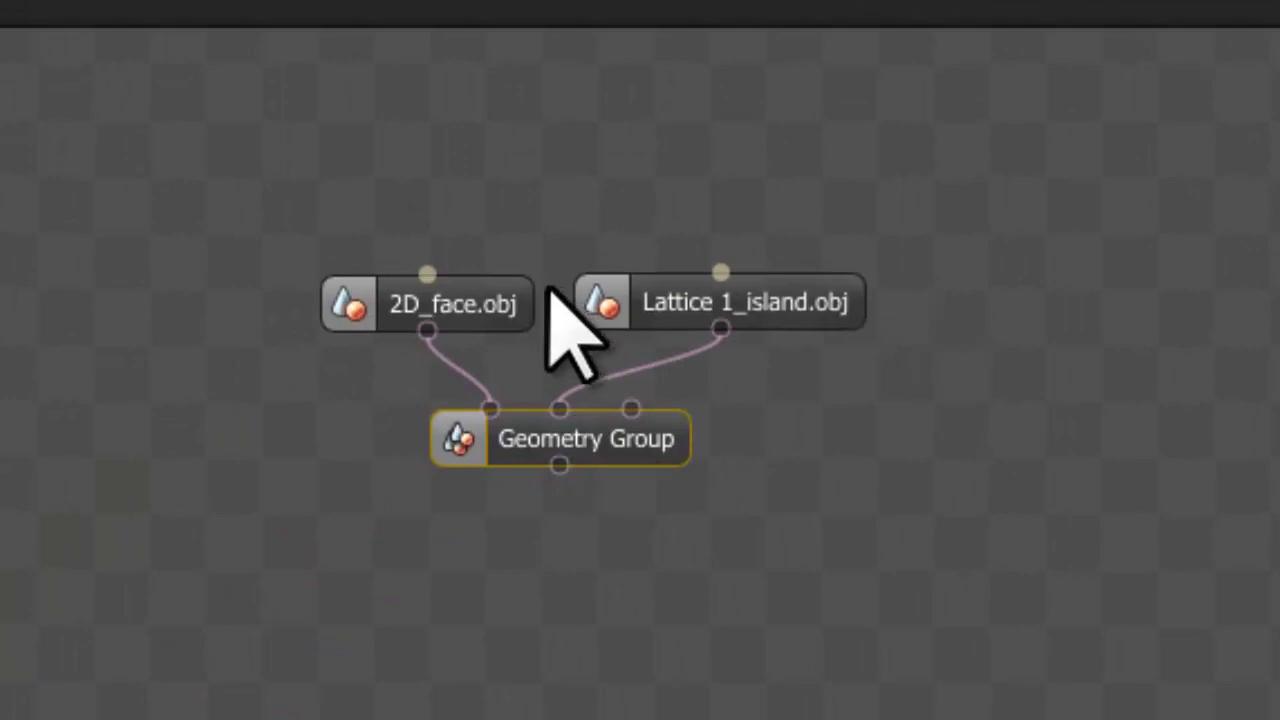
{"action": "left_click_drag", "start_coordinate": [478, 275], "coordinate": [402, 262]}
{"action": "left_click_drag", "start_coordinate": [757, 291], "coordinate": [643, 223]}
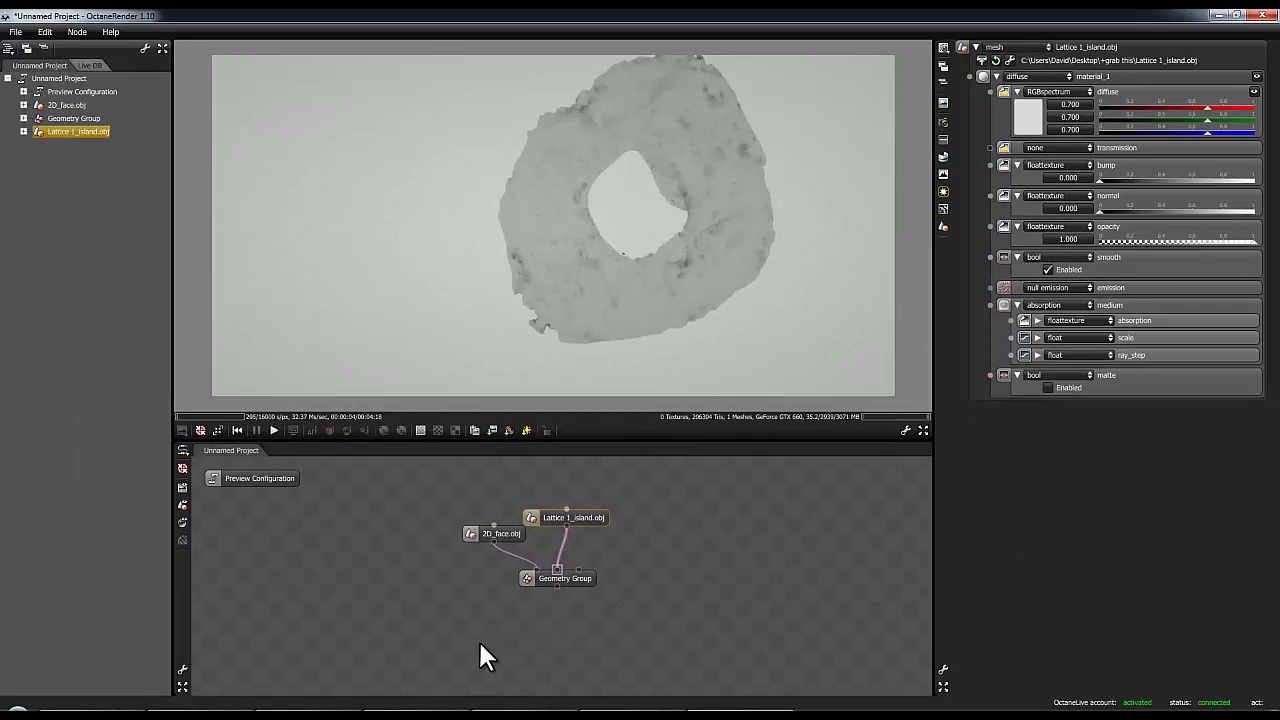
In Preview Configuration, lower the Mesh Preview Kernel's maxsamples from 16000 to about 96.
{"action": "double_click", "coordinate": [279, 478]}
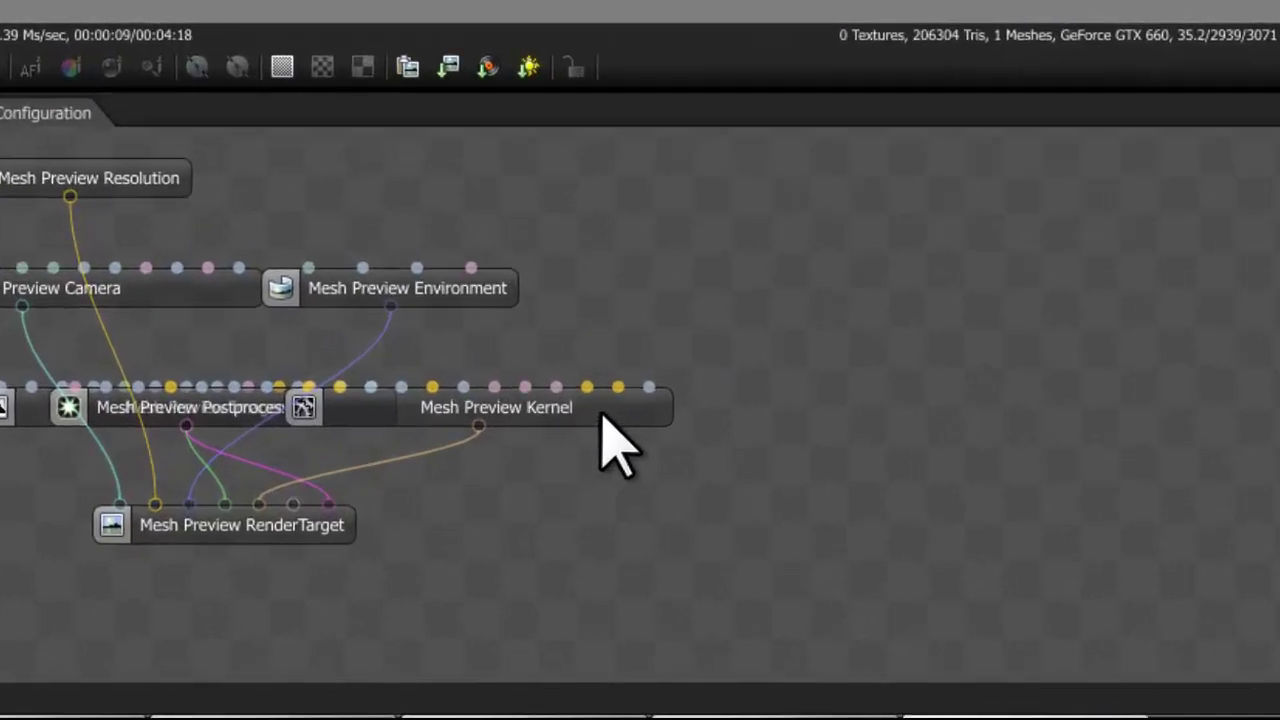
{"action": "left_click_drag", "start_coordinate": [557, 581], "coordinate": [619, 581]}
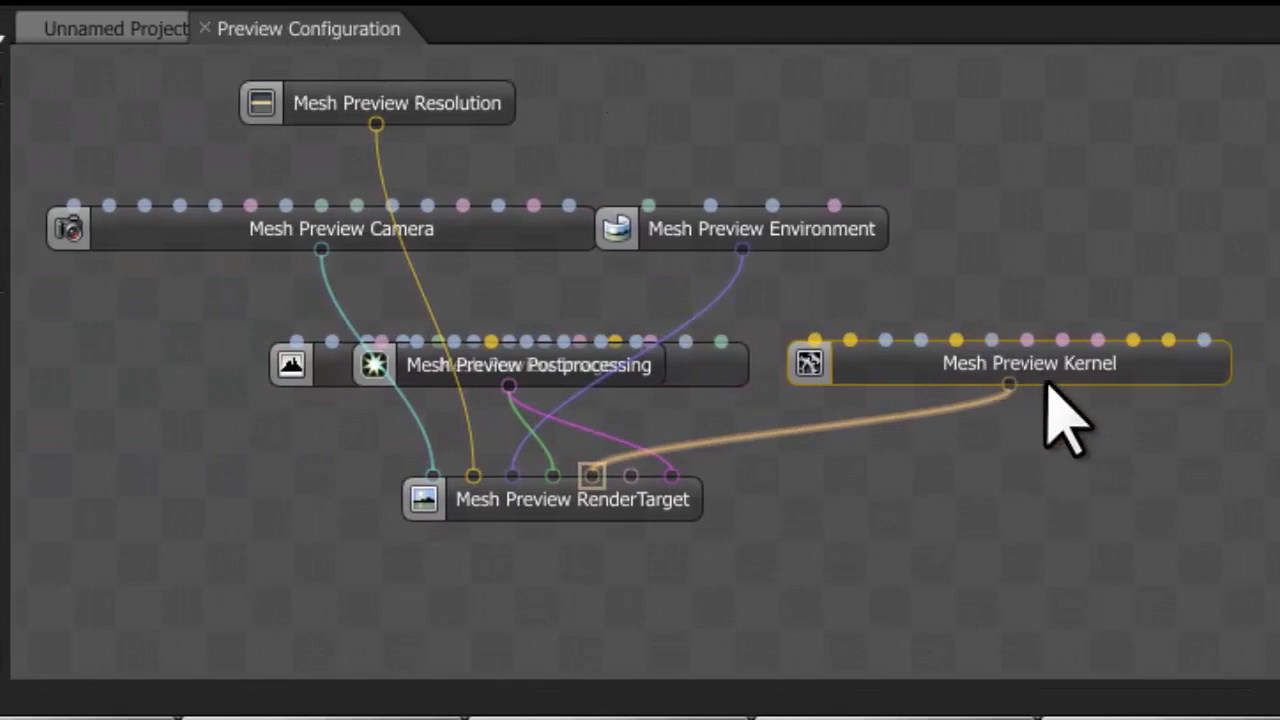
{"action": "left_click_drag", "start_coordinate": [1068, 371], "coordinate": [1088, 366]}
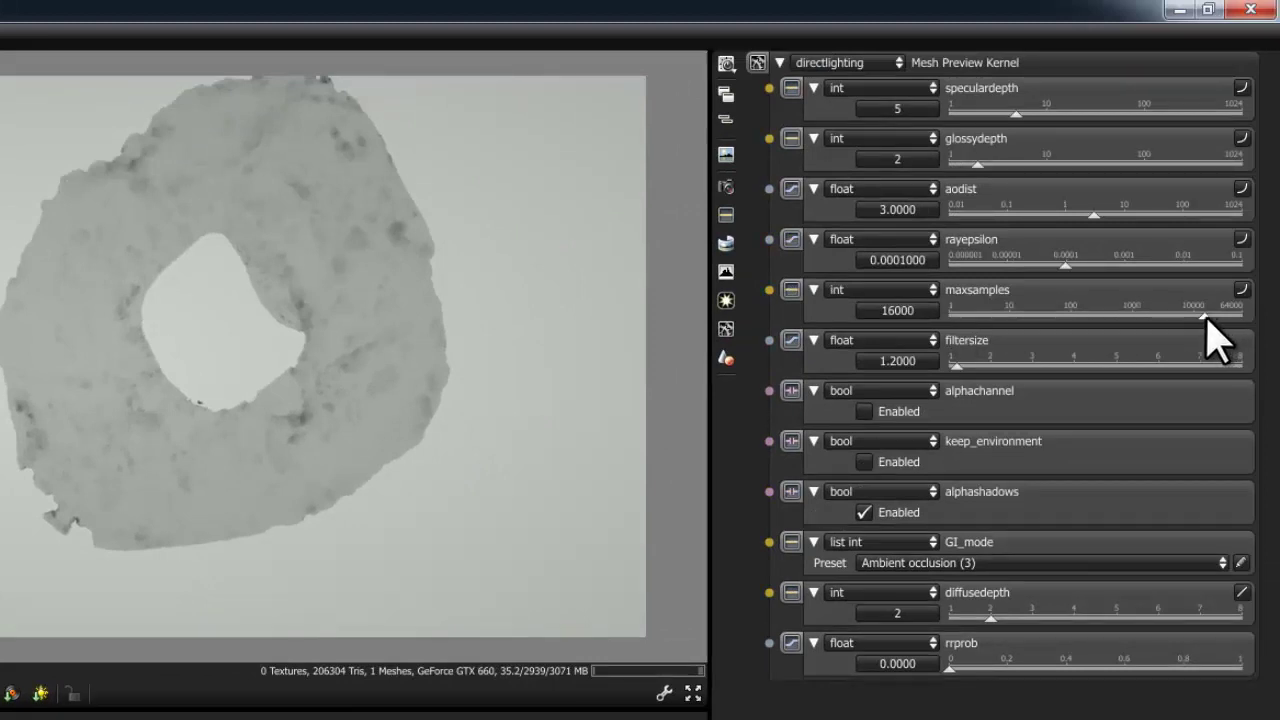
{"action": "left_click_drag", "start_coordinate": [1205, 318], "coordinate": [1067, 333]}
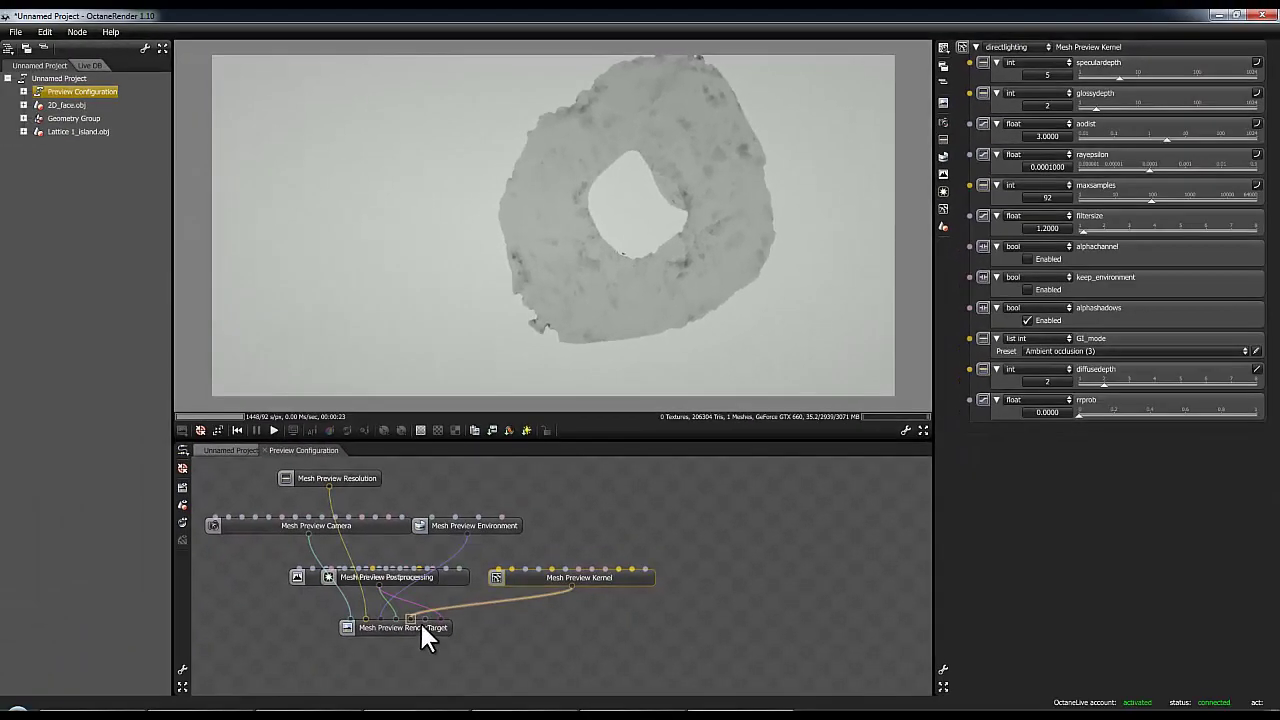
Return to the project nodes and preview the Geometry Group with both meshes.
{"action": "left_click", "coordinate": [230, 451]}
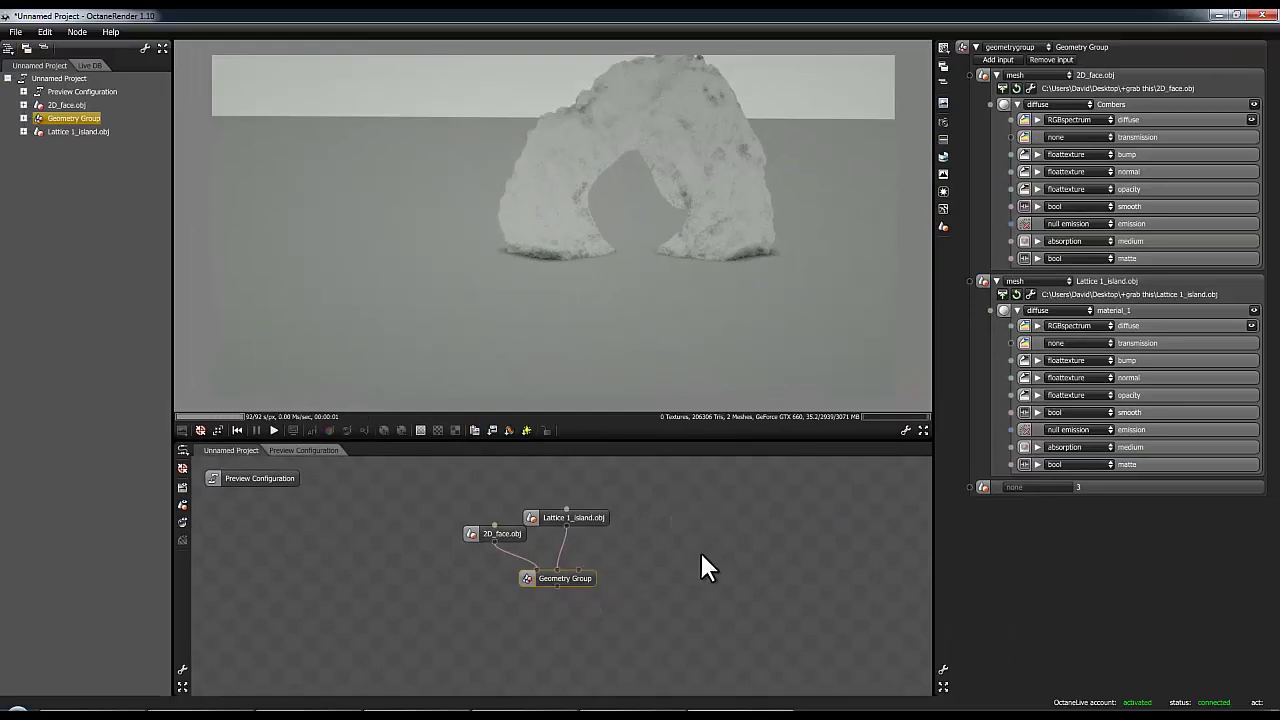
{"action": "left_click_drag", "start_coordinate": [597, 517], "coordinate": [588, 509]}
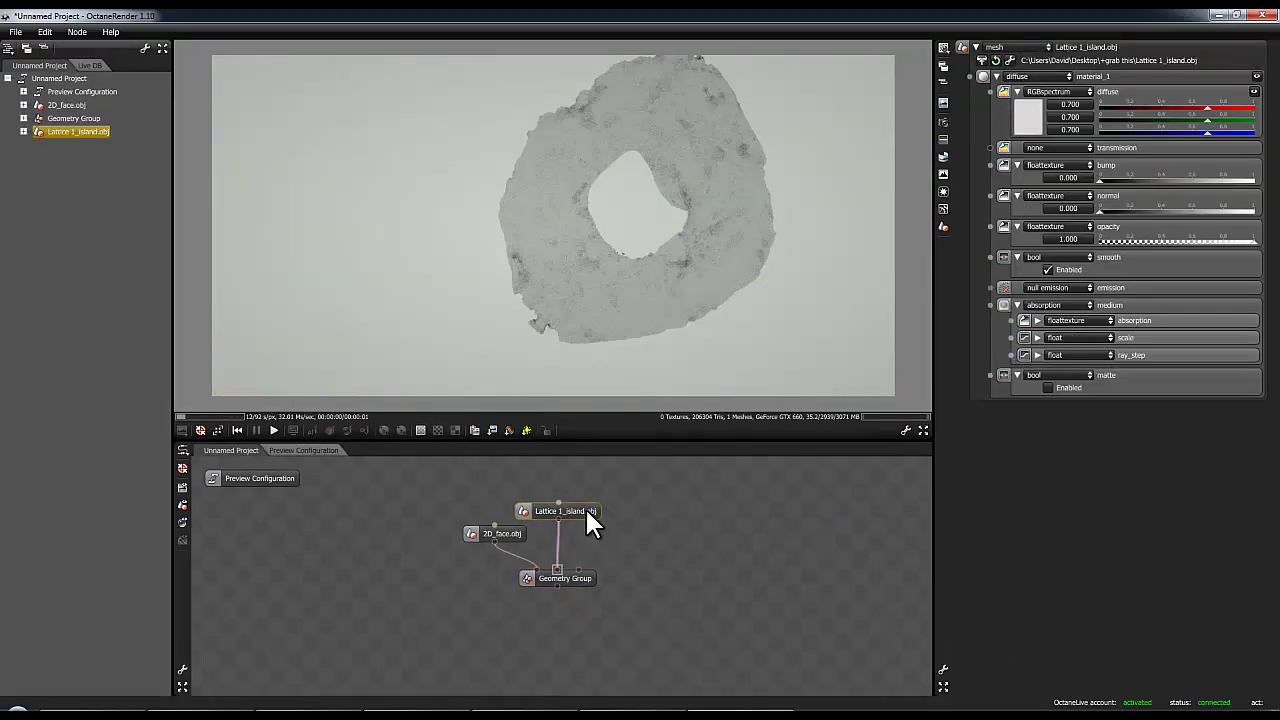
{"action": "left_click", "coordinate": [579, 577]}
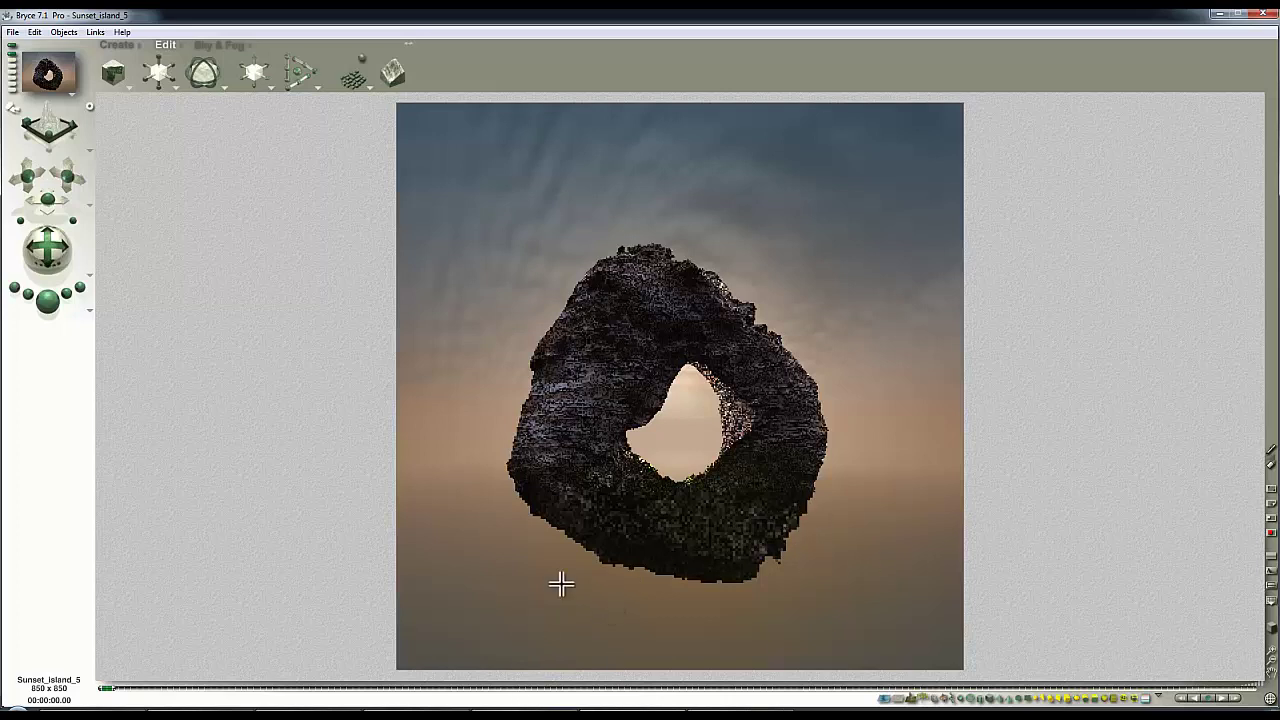
Import Lattice 1_island.obj into the wireframe scene, accepting the default OBJ import settings.
{"action": "left_click", "coordinate": [938, 489]}
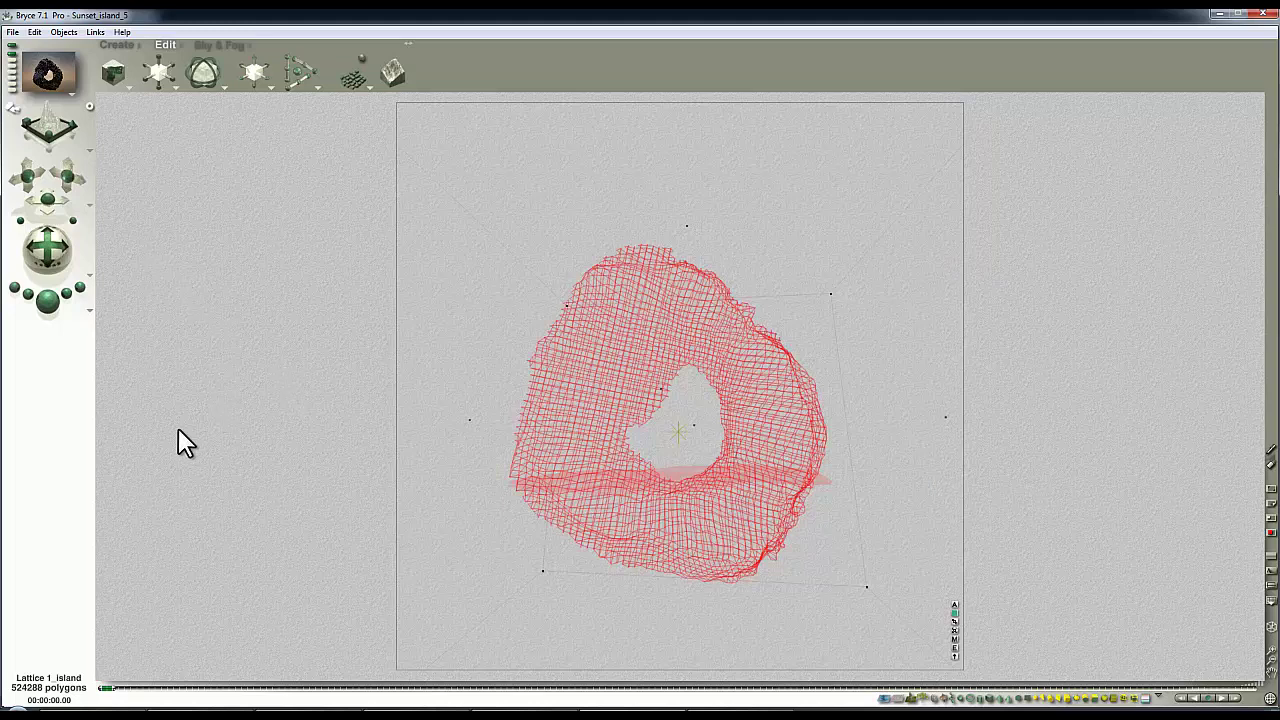
{"action": "left_click", "coordinate": [13, 33]}
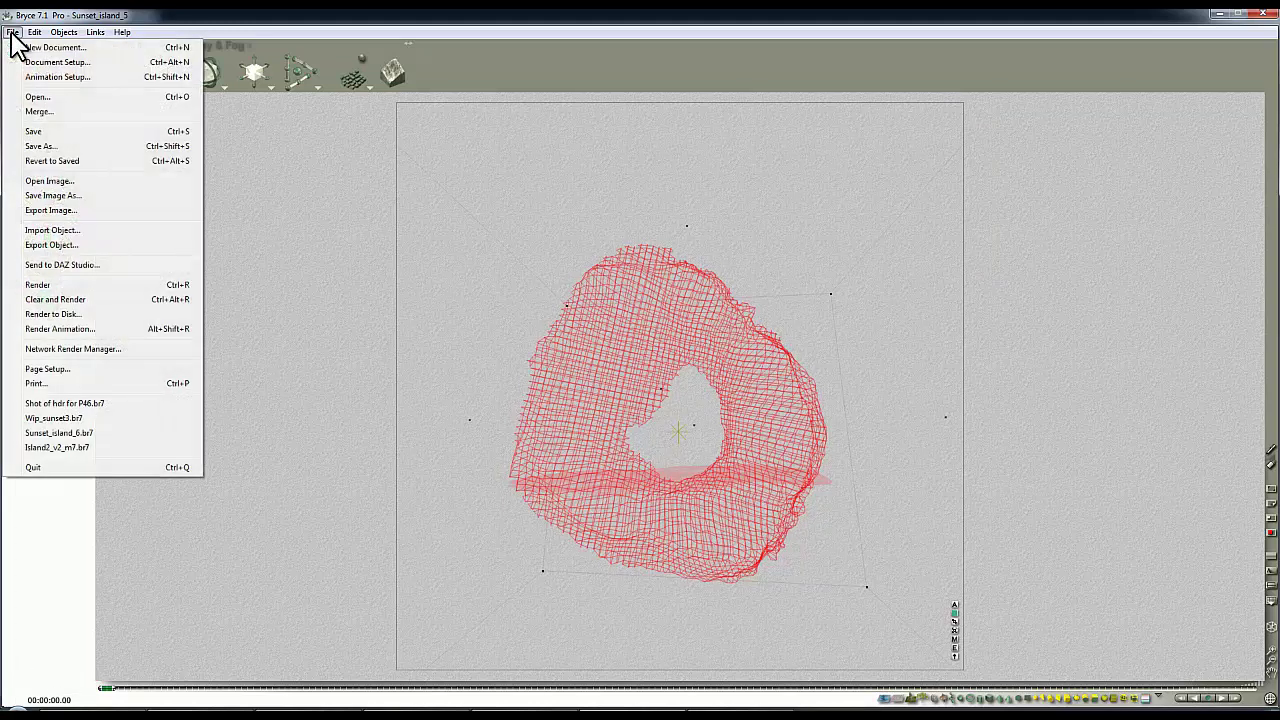
{"action": "left_click", "coordinate": [72, 231]}
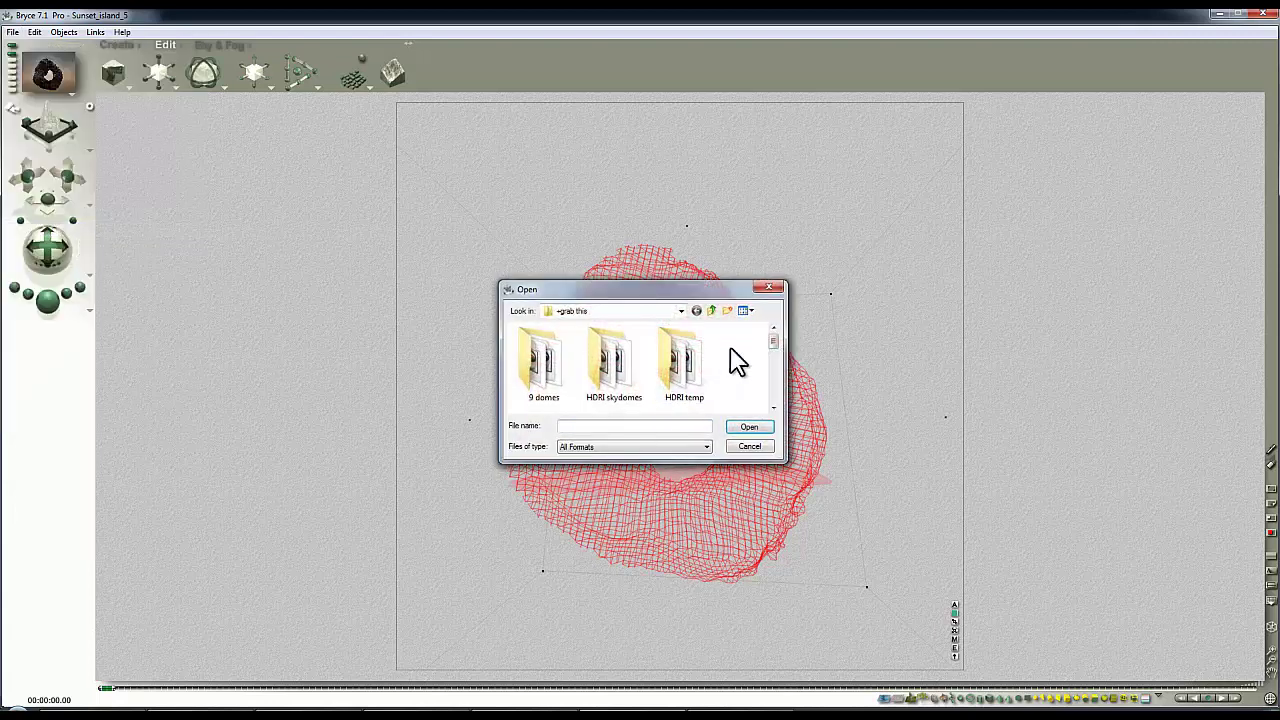
{"action": "left_click_drag", "start_coordinate": [779, 341], "coordinate": [777, 417]}
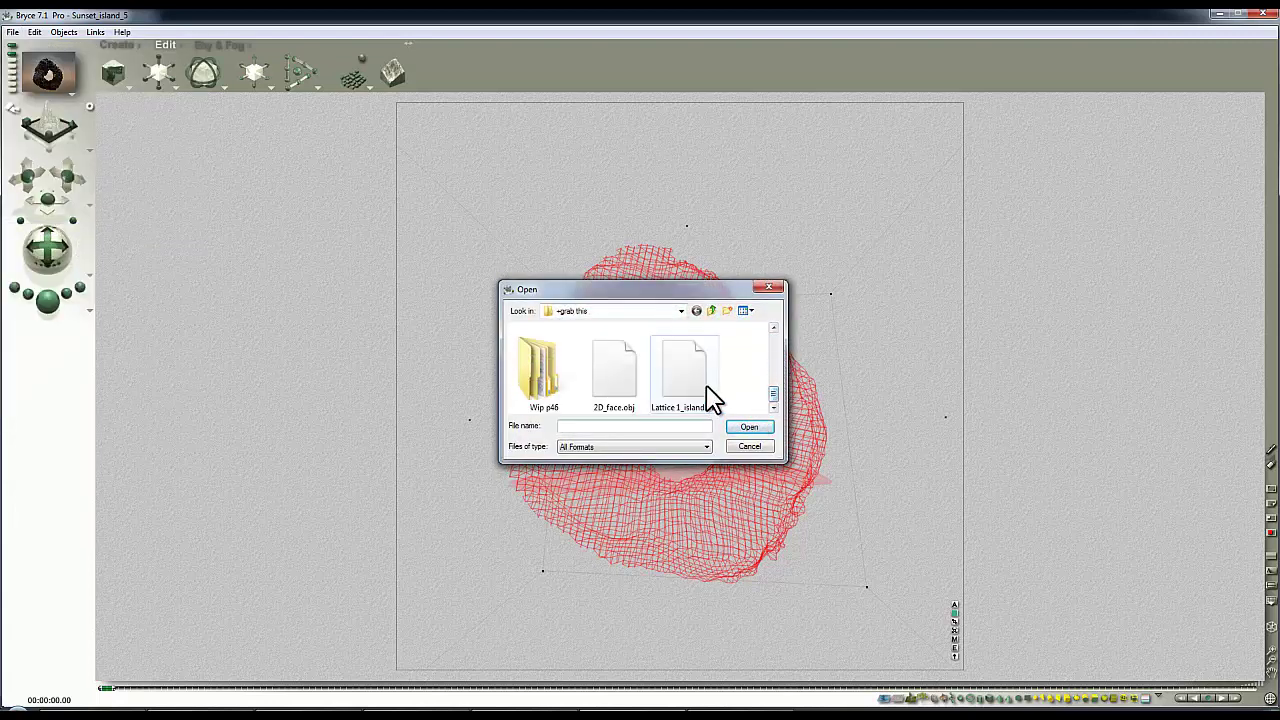
{"action": "left_click", "coordinate": [711, 400]}
{"action": "left_click", "coordinate": [751, 429]}
{"action": "left_click", "coordinate": [690, 411]}
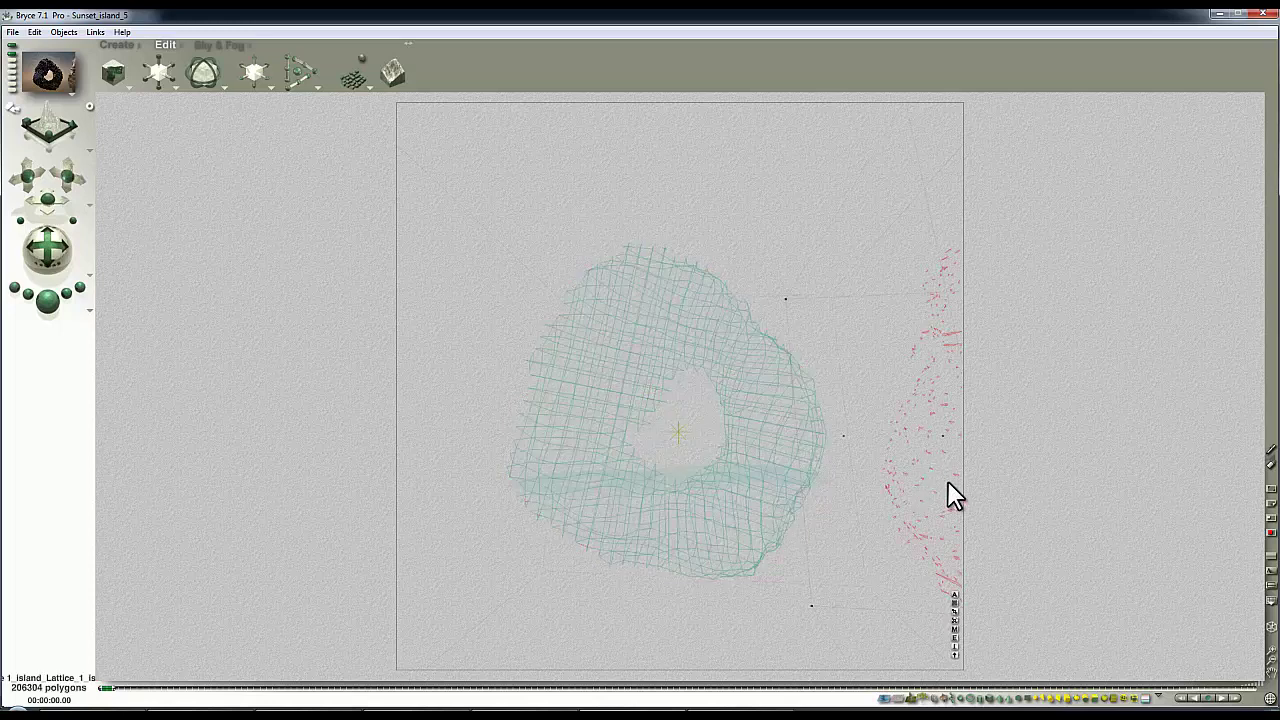
Move the imported mesh onto the original island and scale it up to match.
{"action": "key", "text": "1"}
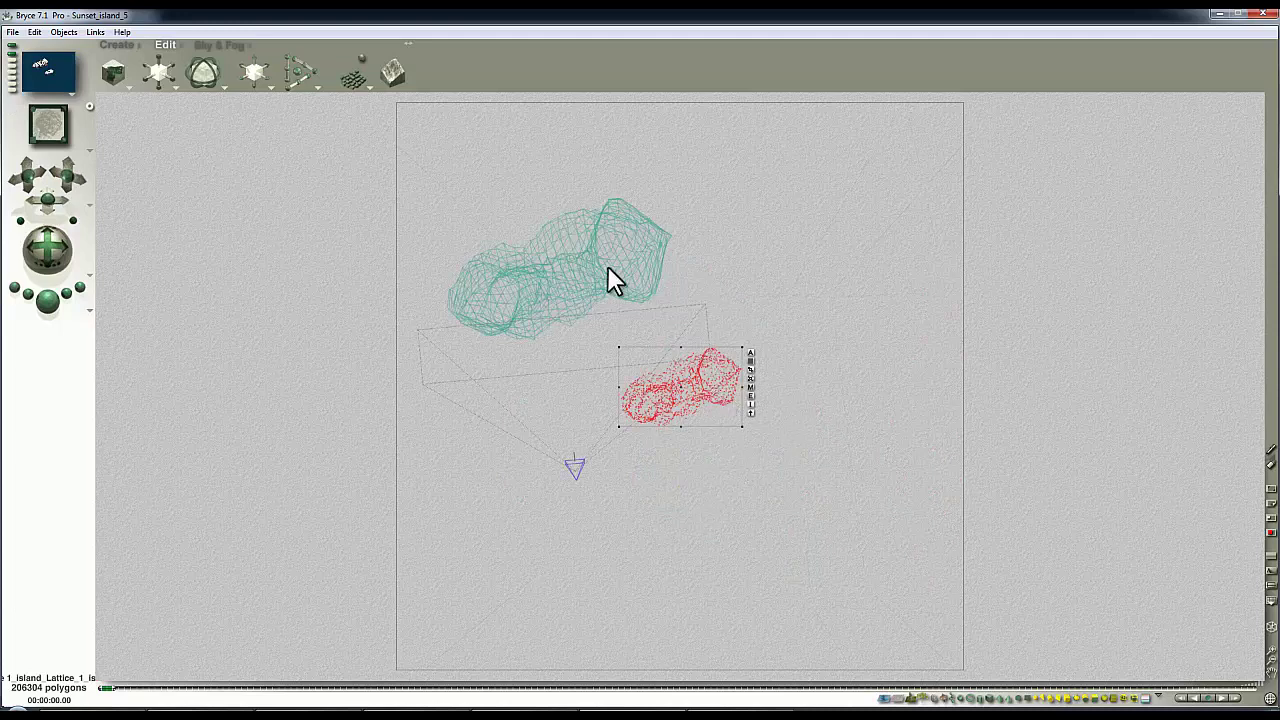
{"action": "left_click_drag", "start_coordinate": [736, 405], "coordinate": [612, 282]}
{"action": "left_click_drag", "start_coordinate": [158, 72], "coordinate": [284, 160]}
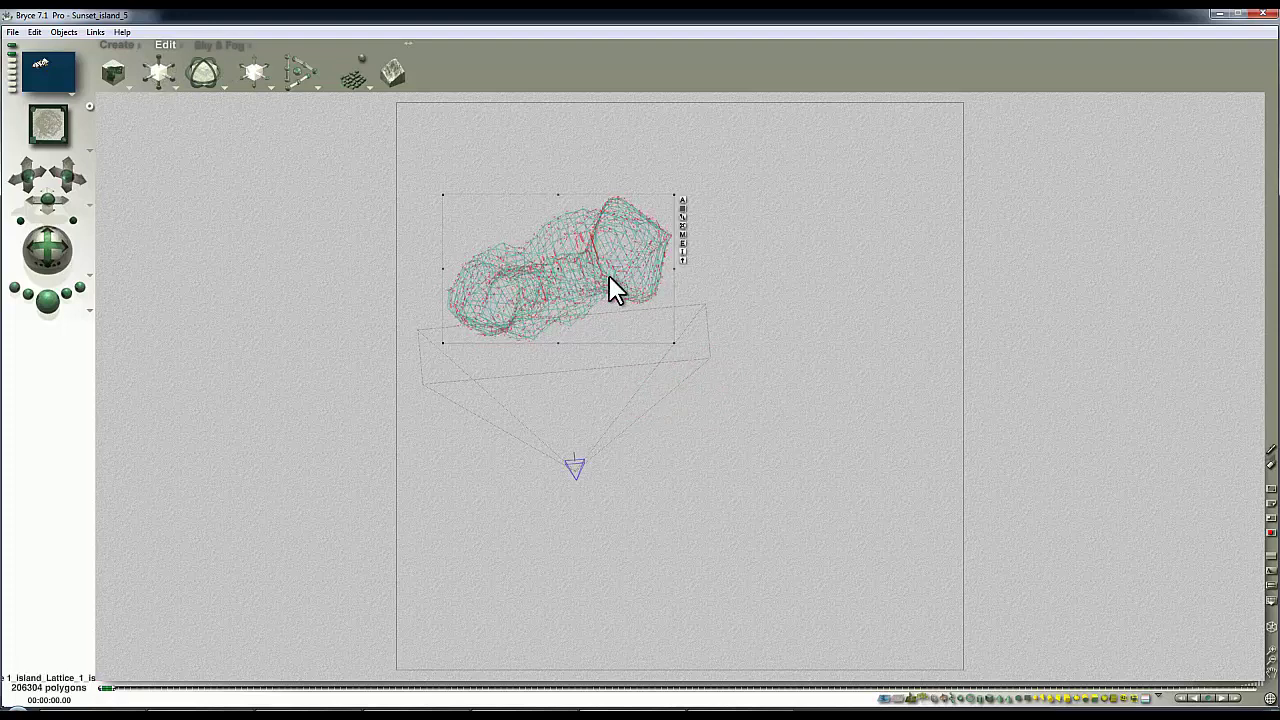
Check the mesh's alignment in the top and perspective camera views, reselecting the island mesh.
{"action": "key", "text": "2"}
{"action": "key", "text": "3"}
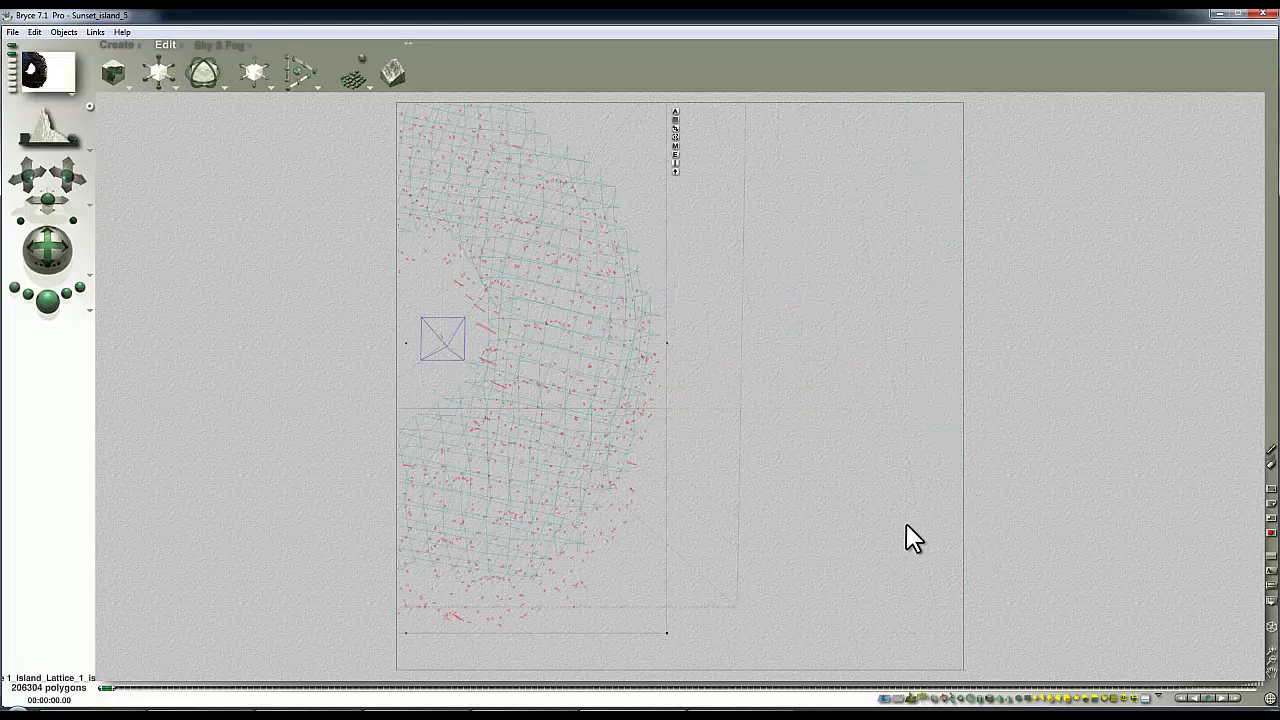
{"action": "key", "text": "1"}
{"action": "key", "text": "3"}
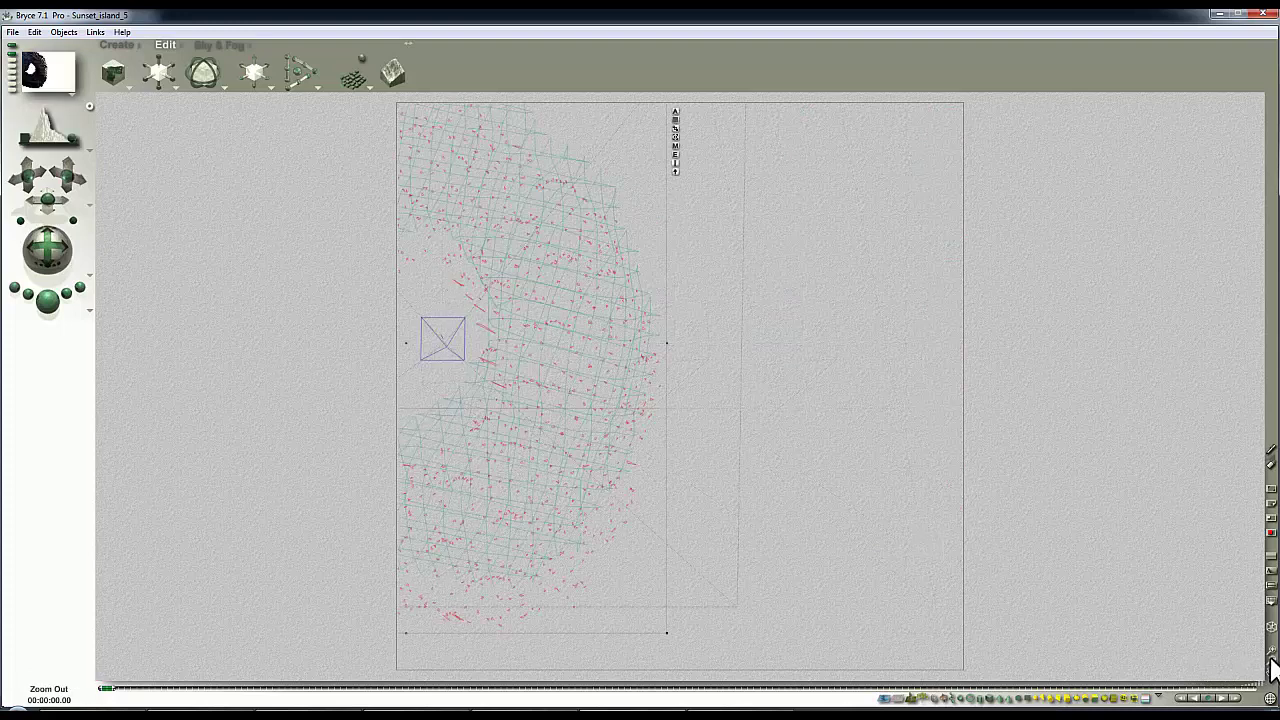
{"action": "left_click", "coordinate": [1272, 668]}
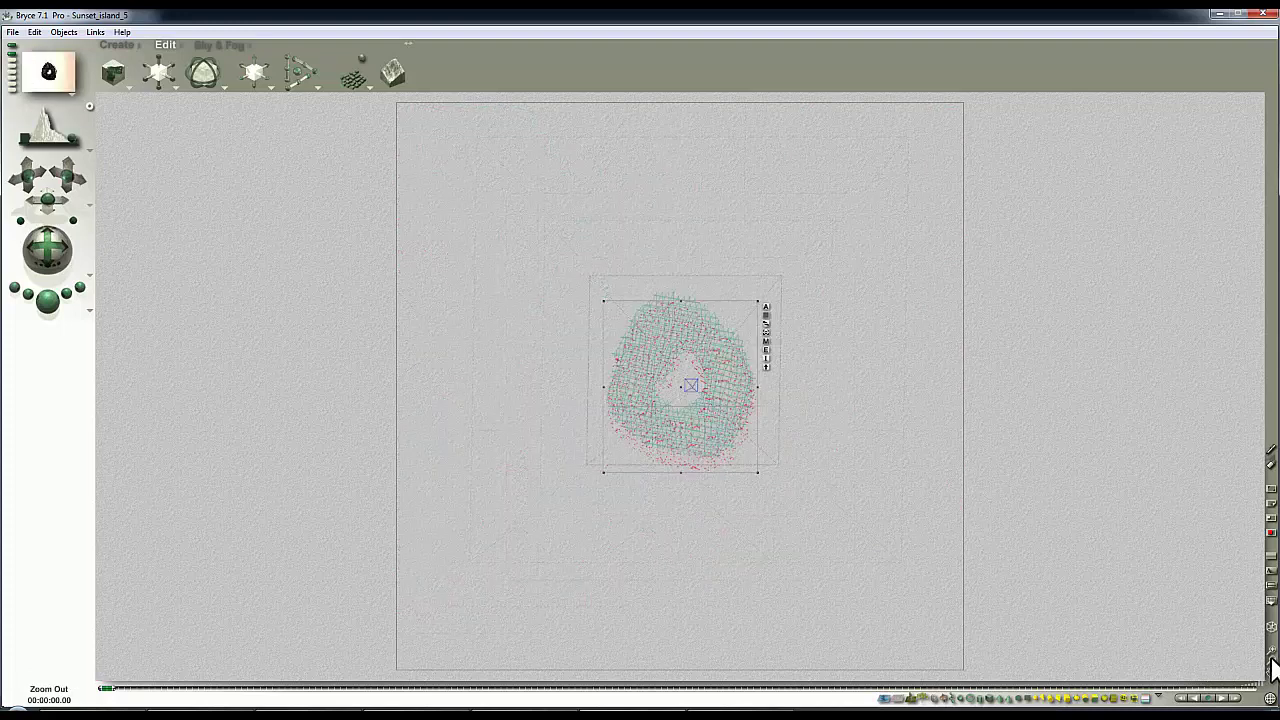
{"action": "left_click", "coordinate": [735, 396]}
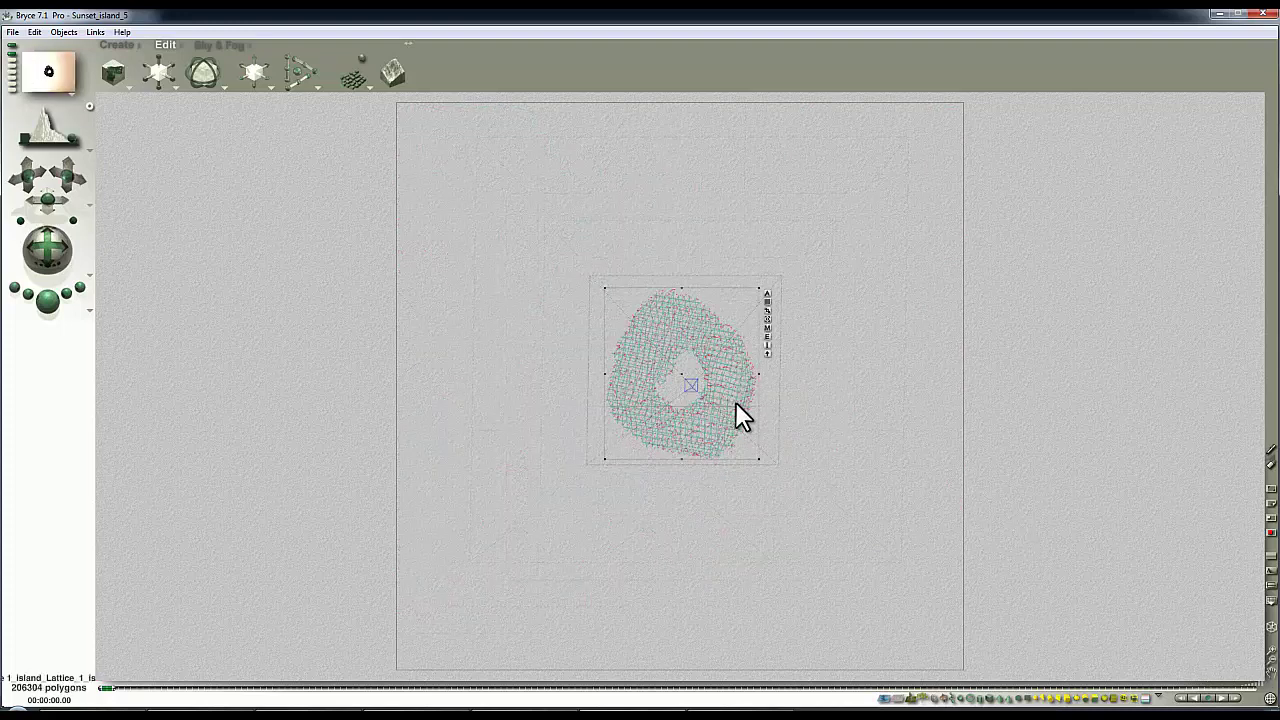
{"action": "key", "text": "2"}
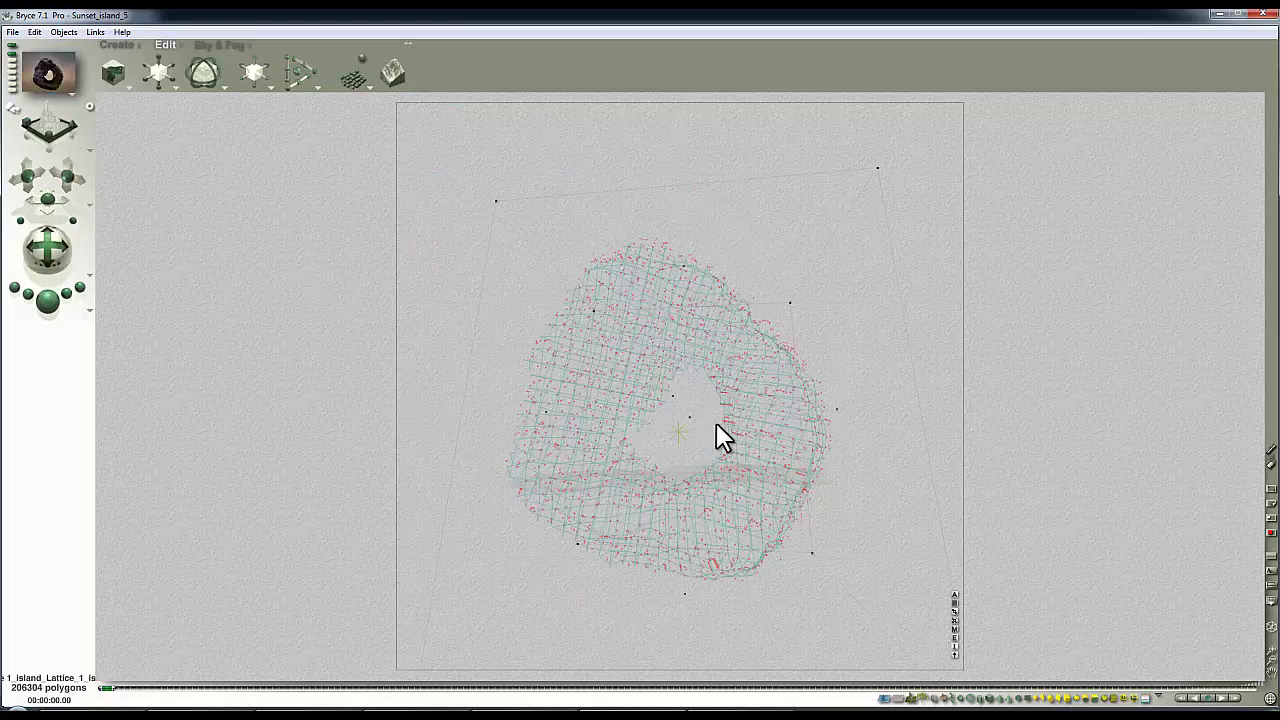
Render the scene, then select the imported island mesh and accept its Lattice 1_island_mt material.
{"action": "left_click", "coordinate": [560, 352], "text": "ctrl"}
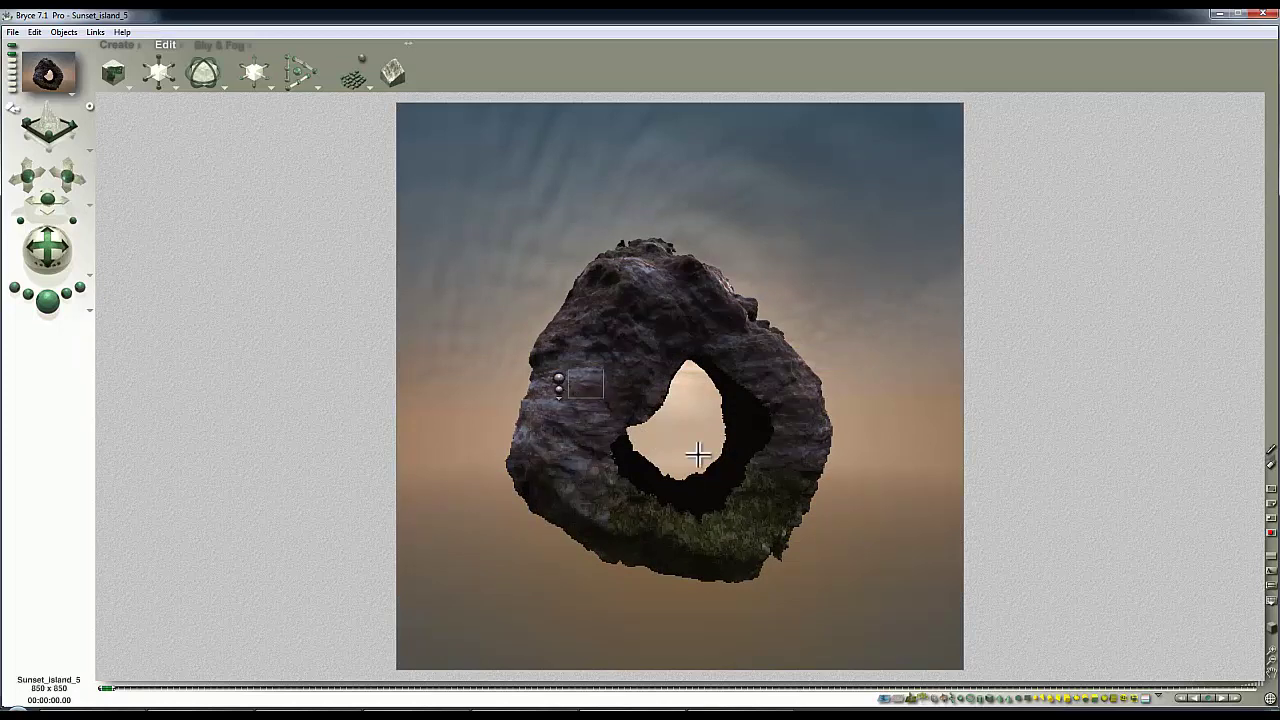
{"action": "left_click", "coordinate": [836, 336]}
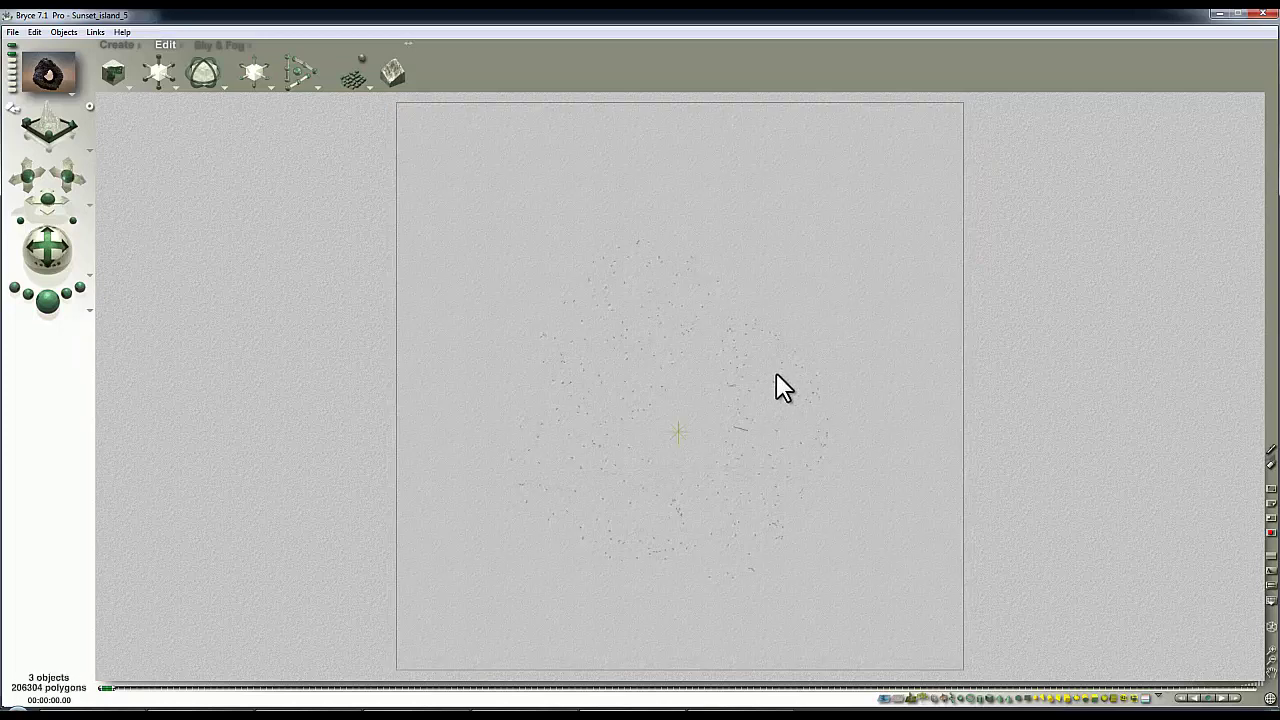
{"action": "right_click", "coordinate": [776, 375]}
{"action": "left_click", "coordinate": [798, 385]}
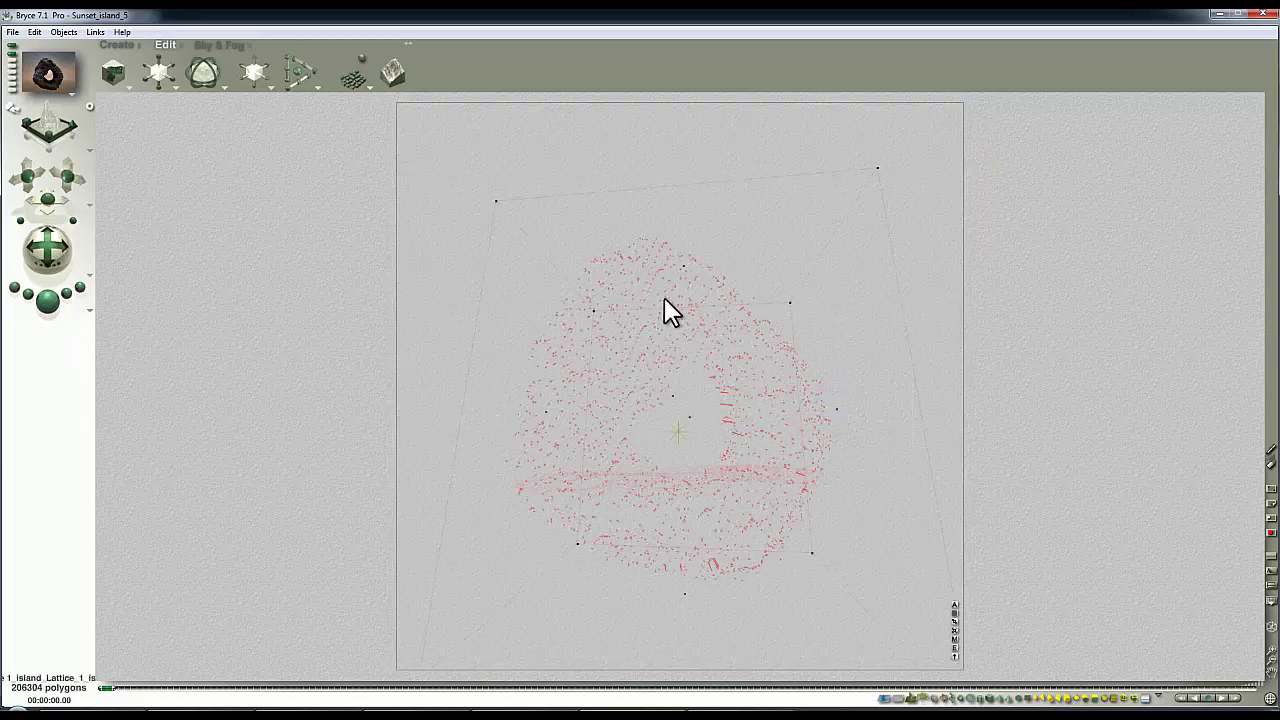
{"action": "left_click", "coordinate": [954, 639]}
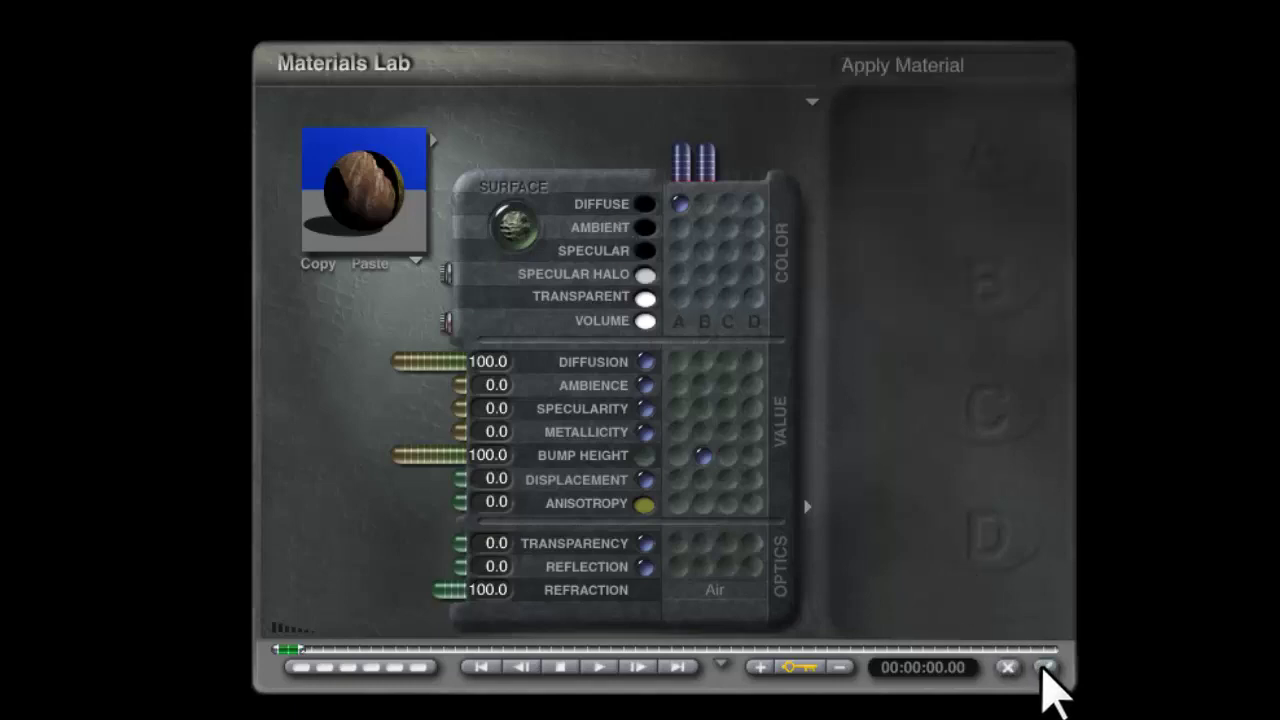
{"action": "left_click", "coordinate": [1045, 667]}
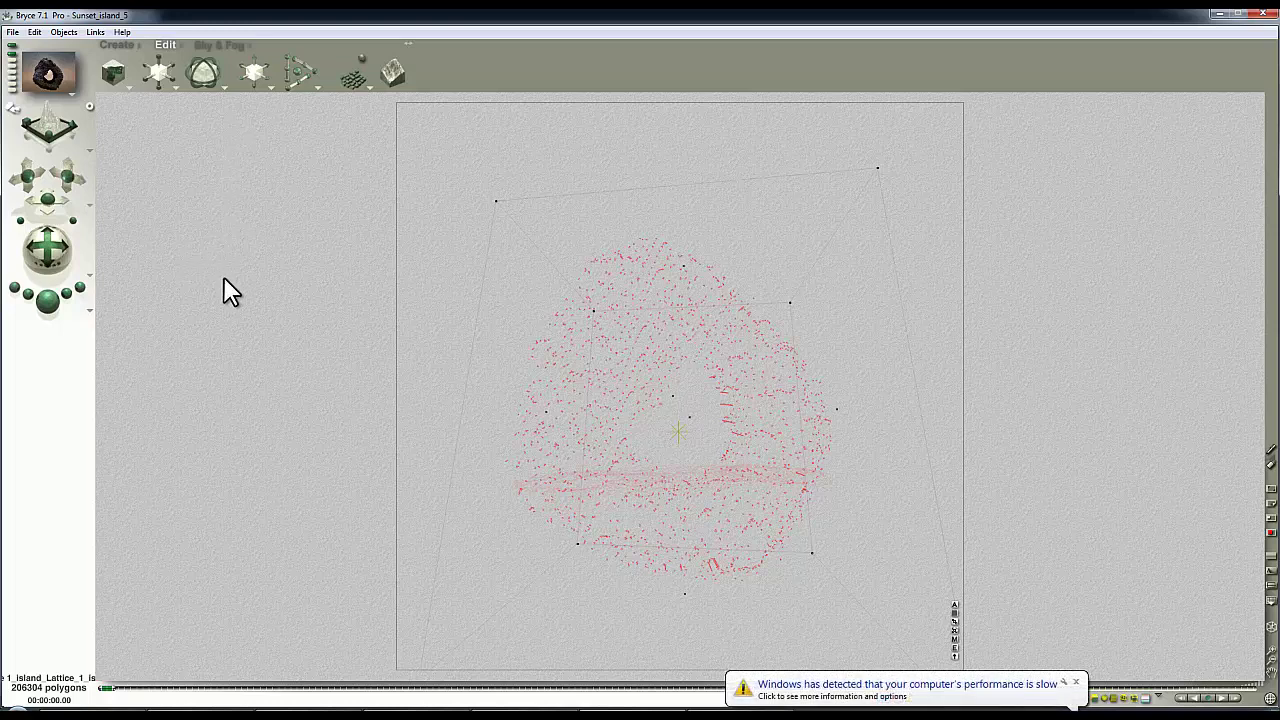
Show Bryce's Create tools, then minimize Bryce to reveal the DAZ Studio window.
{"action": "left_click", "coordinate": [117, 45]}
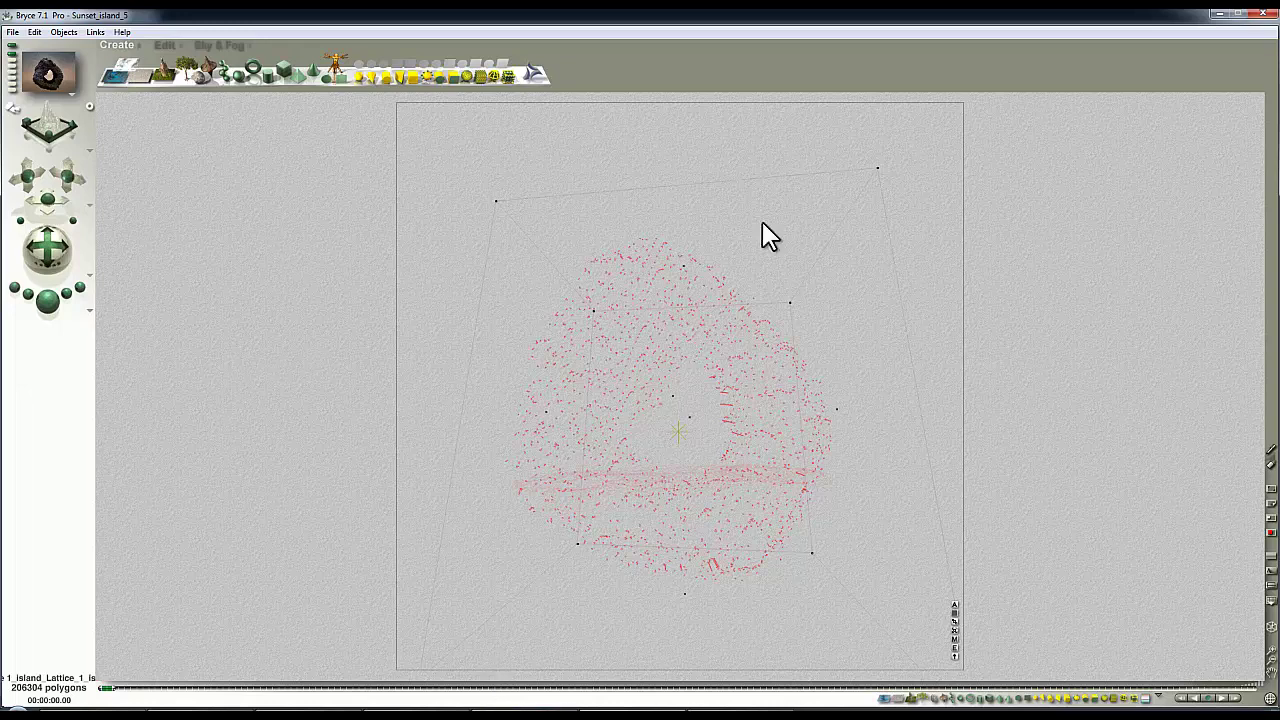
{"action": "left_click", "coordinate": [1219, 13]}
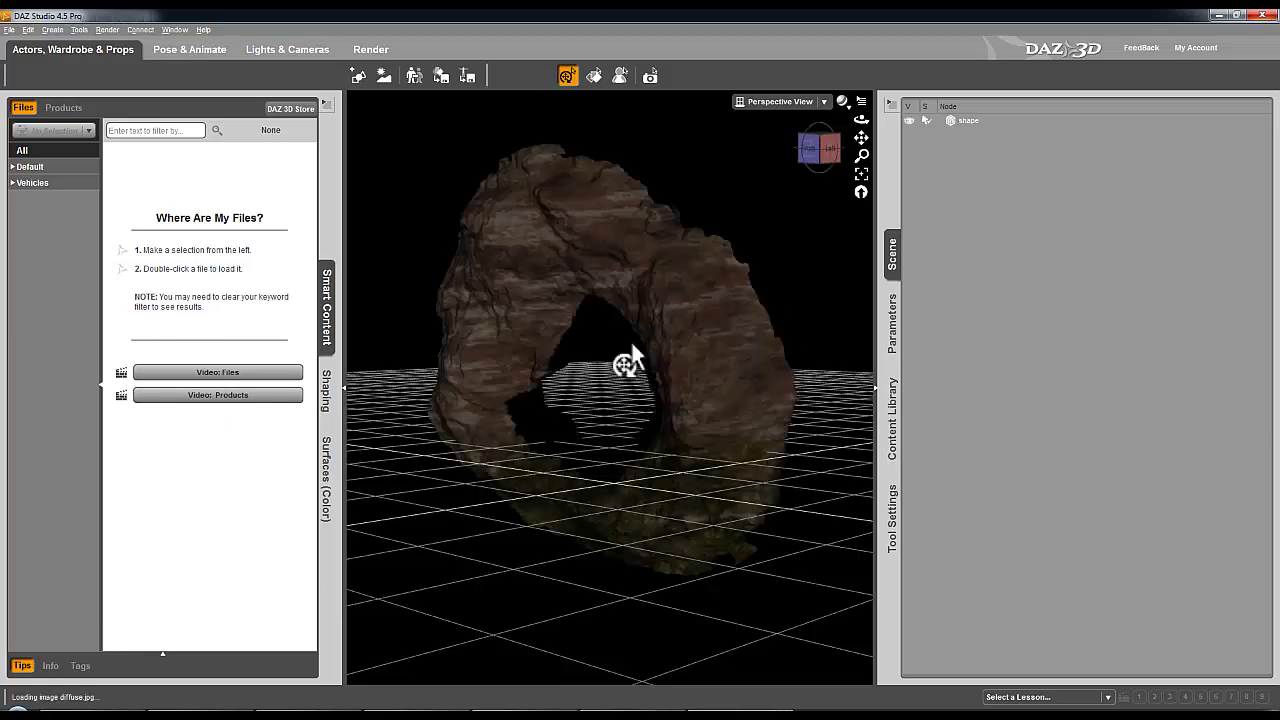
Export the rock arch as Lattice 1_island_via_DS.obj with the Bryce (1 unit = 8ft) preset.
{"action": "mouse_move", "coordinate": [820, 147]}
{"action": "left_mouse_down"}
{"action": "mouse_move", "coordinate": [800, 152]}
{"action": "mouse_move", "coordinate": [812, 150]}
{"action": "left_mouse_up"}
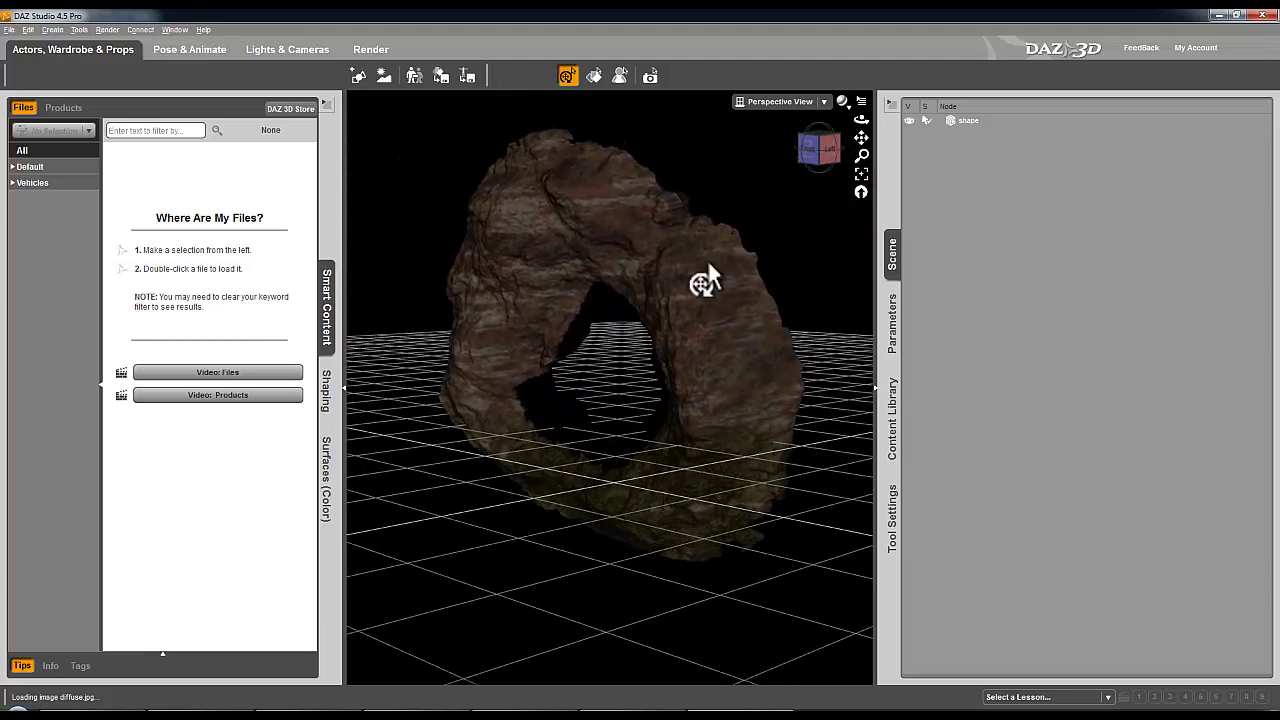
{"action": "left_click", "coordinate": [9, 29]}
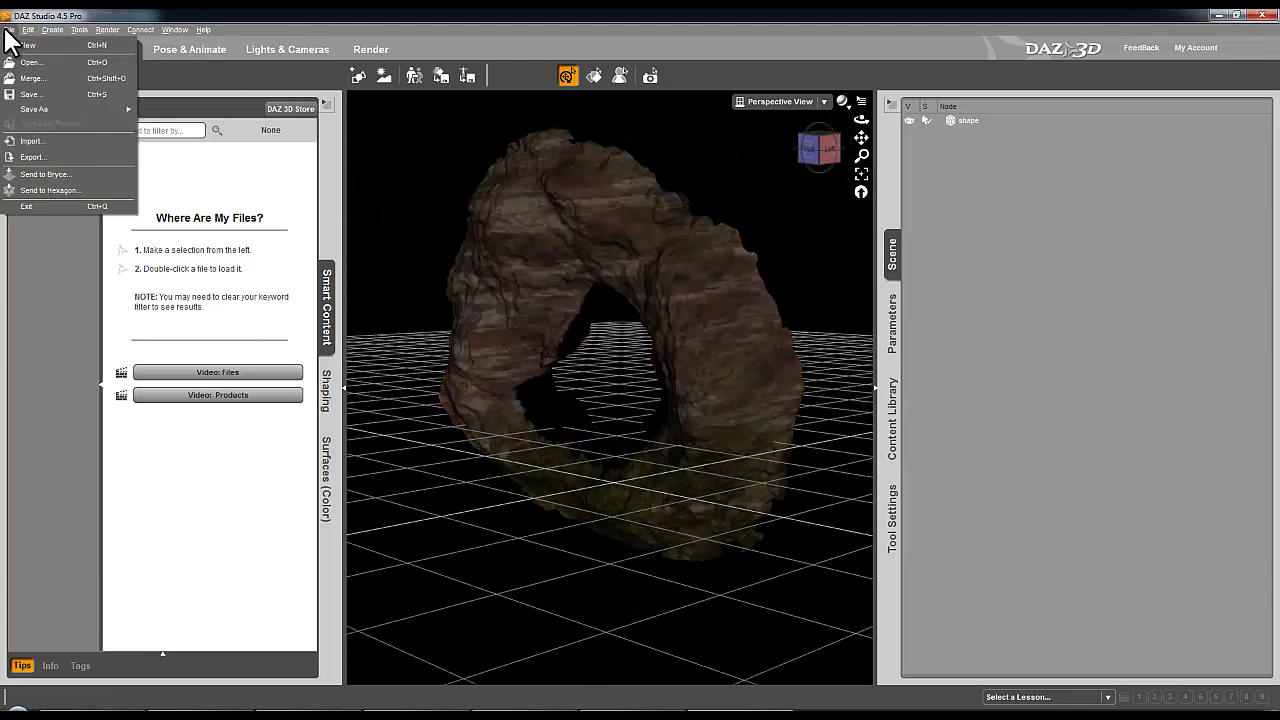
{"action": "left_click", "coordinate": [43, 157]}
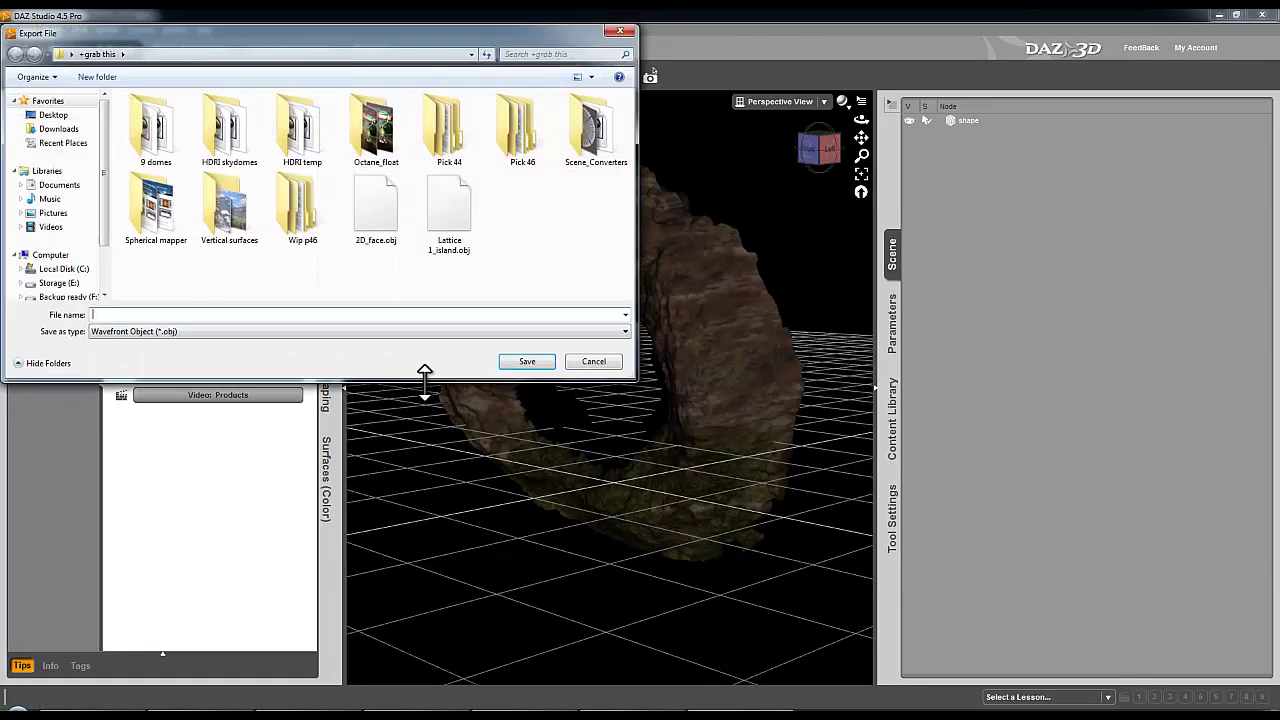
{"action": "left_click", "coordinate": [450, 215]}
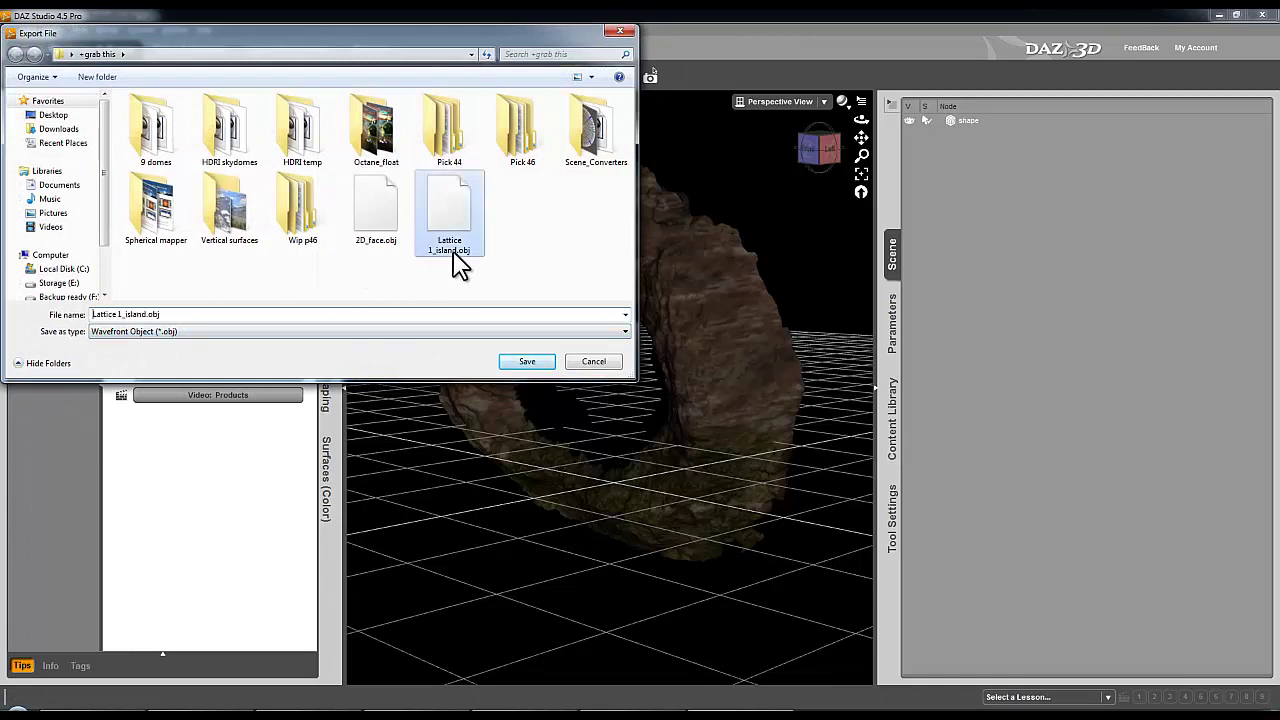
{"action": "left_click", "coordinate": [152, 314]}
{"action": "left_click", "coordinate": [150, 314]}
{"action": "type", "text": "_via_DS"}
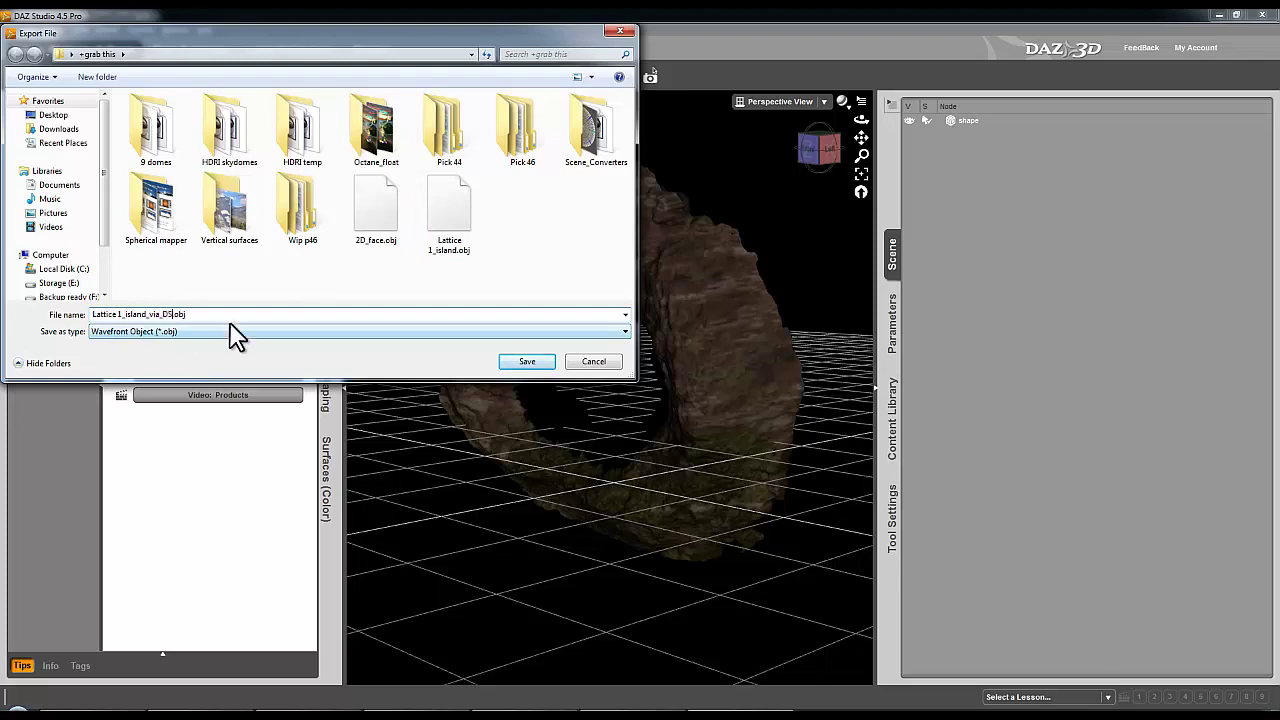
{"action": "left_click", "coordinate": [530, 362]}
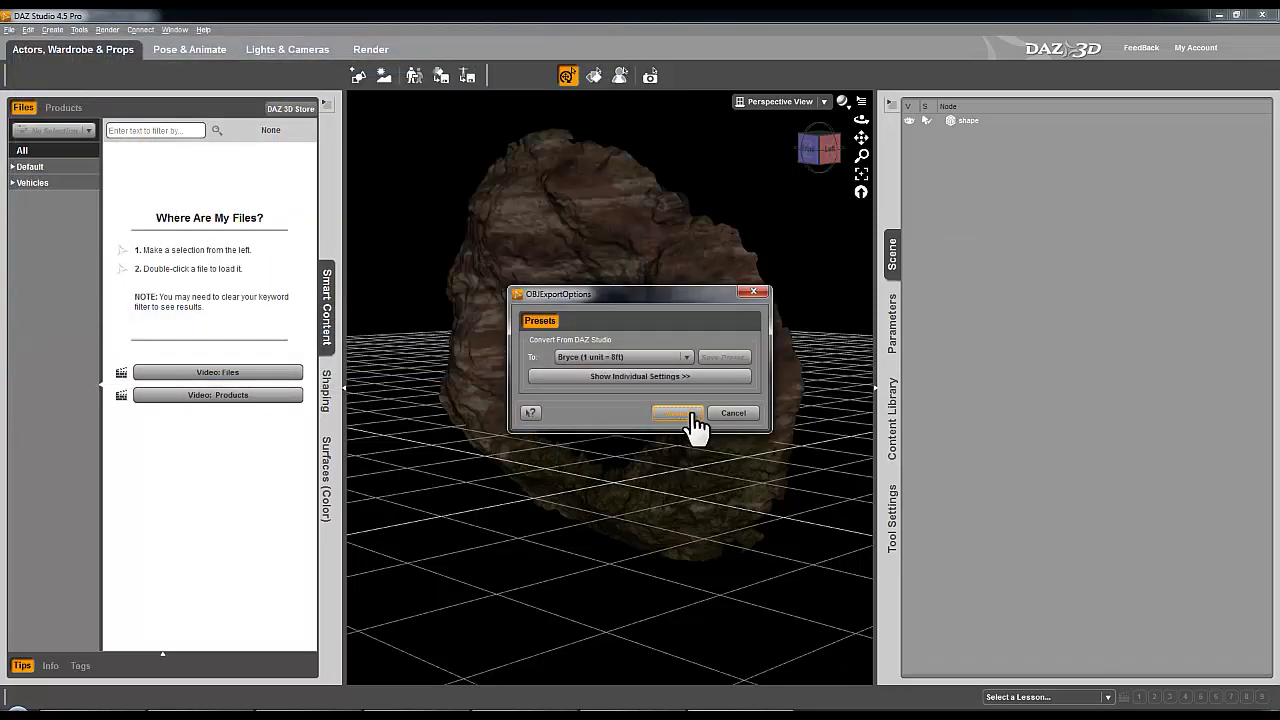
{"action": "left_click", "coordinate": [690, 416]}
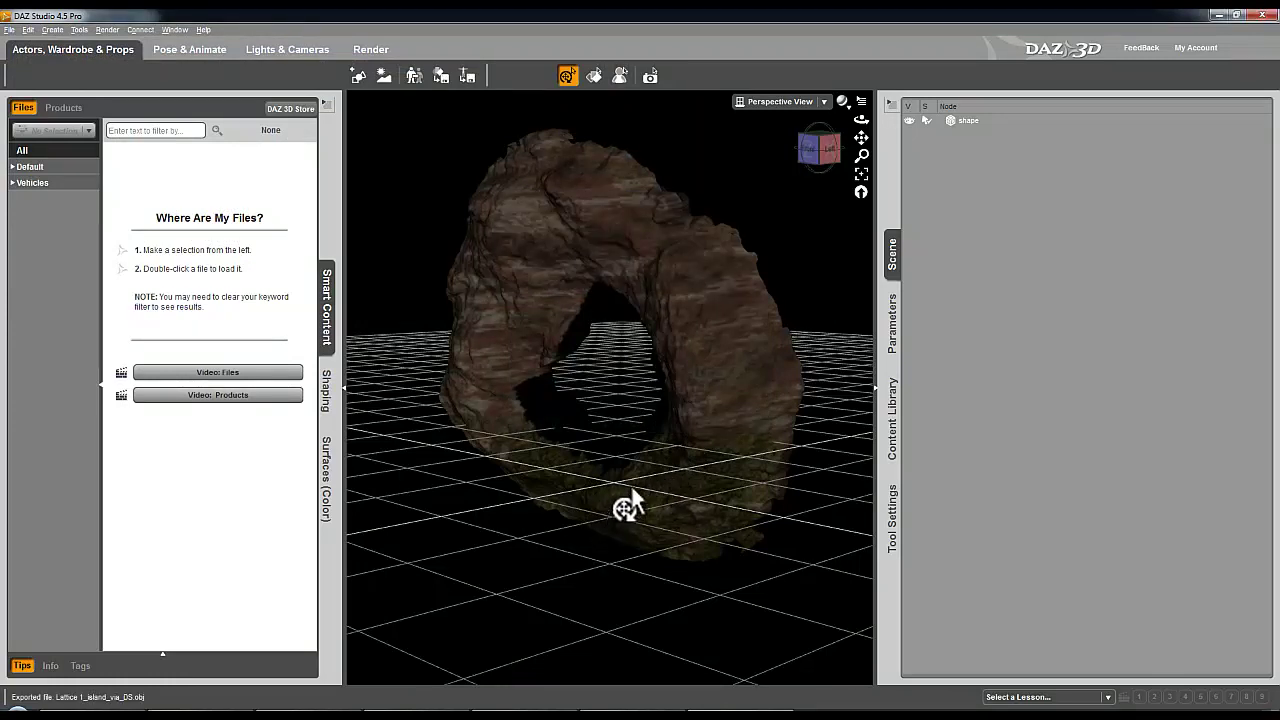
Import Lattice 1_island_via_DS.obj into OctaneRender as a third OBJ mesh node.
{"action": "mouse_move", "coordinate": [604, 711]}
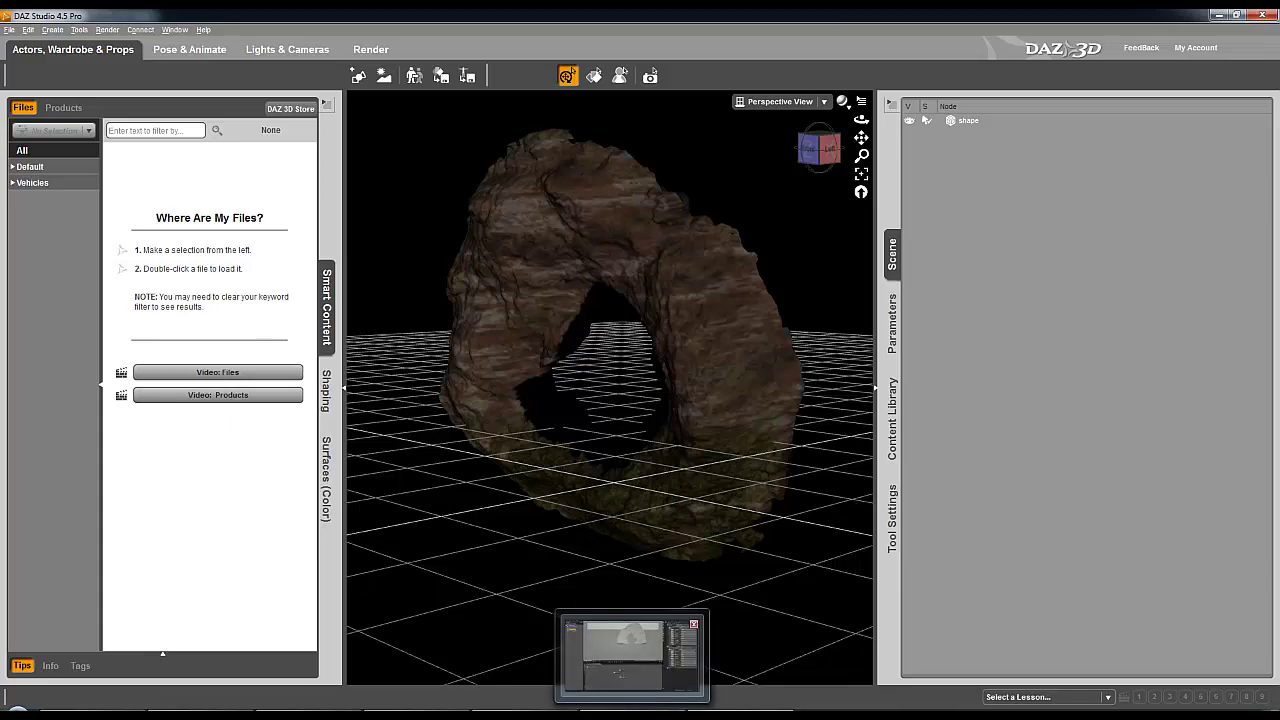
{"action": "left_click", "coordinate": [633, 655]}
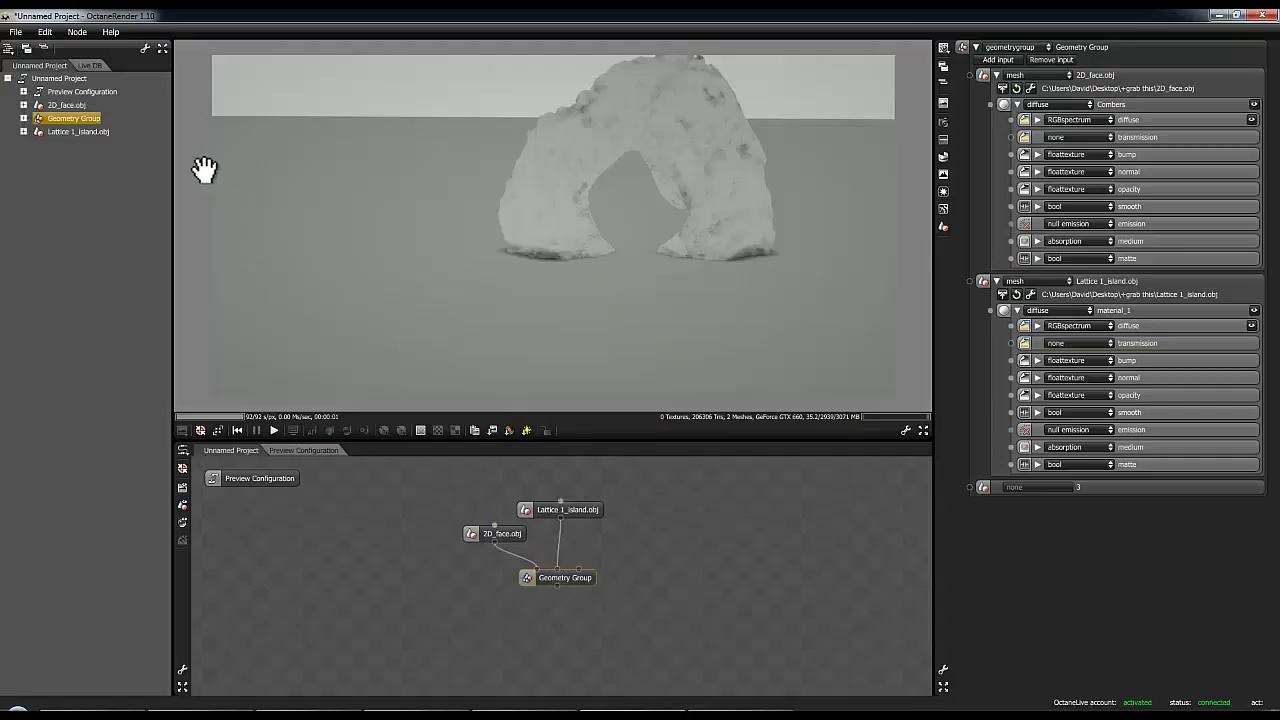
{"action": "left_click", "coordinate": [77, 32]}
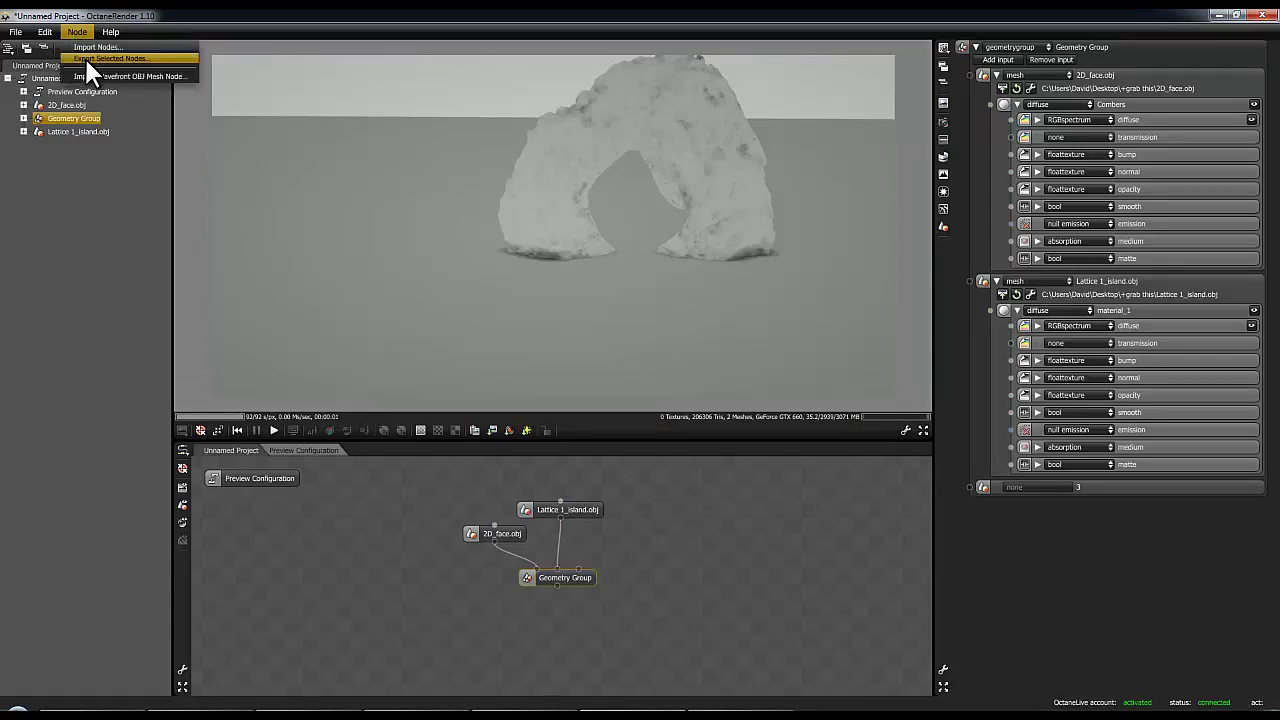
{"action": "left_click", "coordinate": [105, 76]}
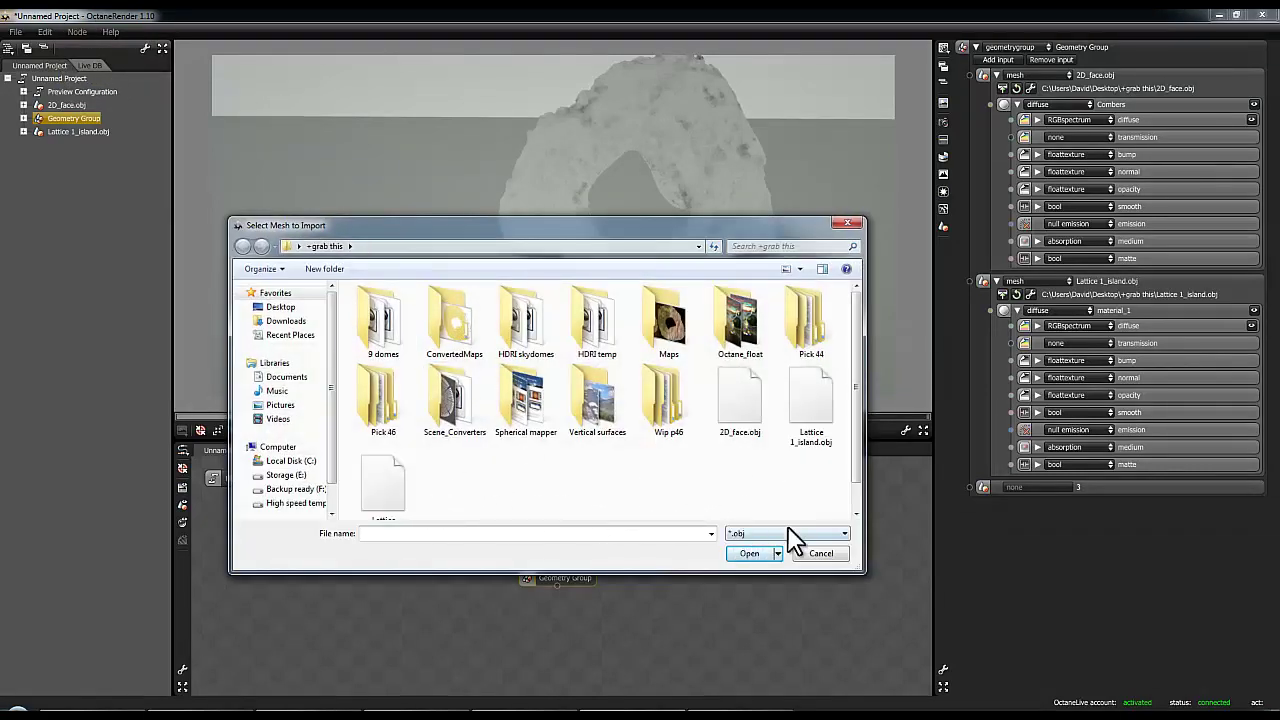
{"action": "left_click_drag", "start_coordinate": [864, 510], "coordinate": [929, 502]}
{"action": "left_click", "coordinate": [826, 432]}
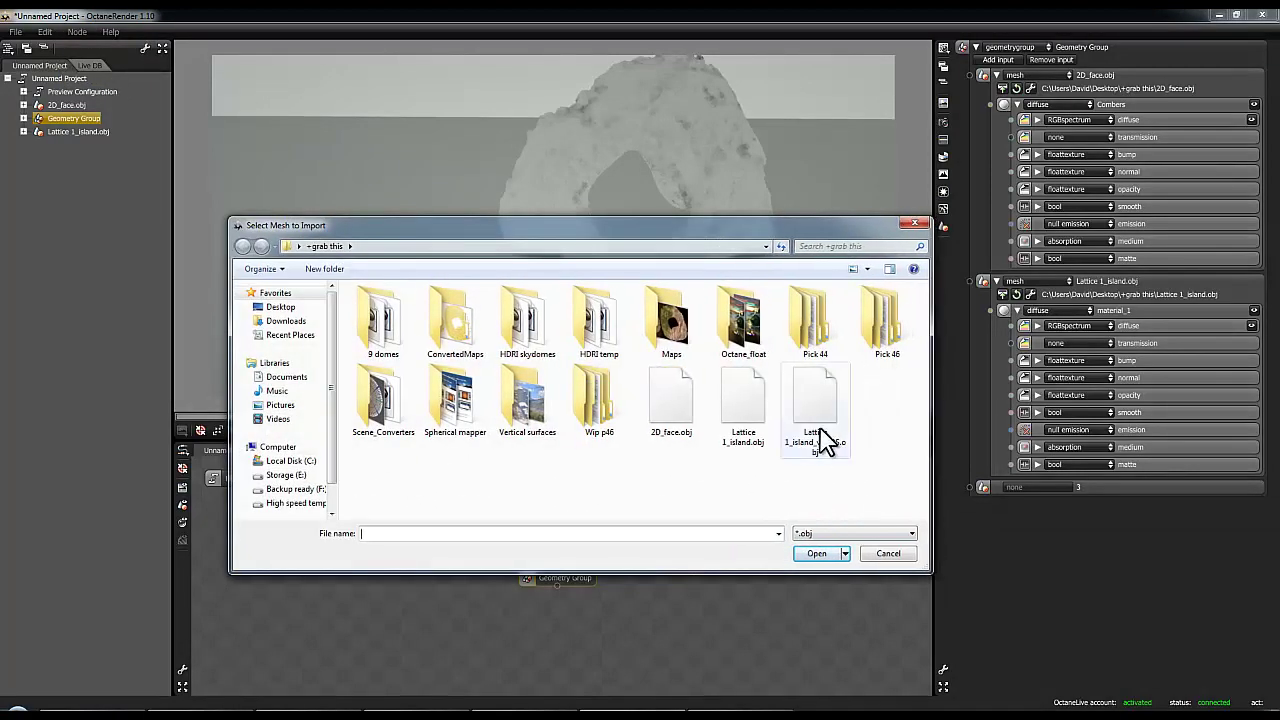
{"action": "left_click", "coordinate": [818, 553]}
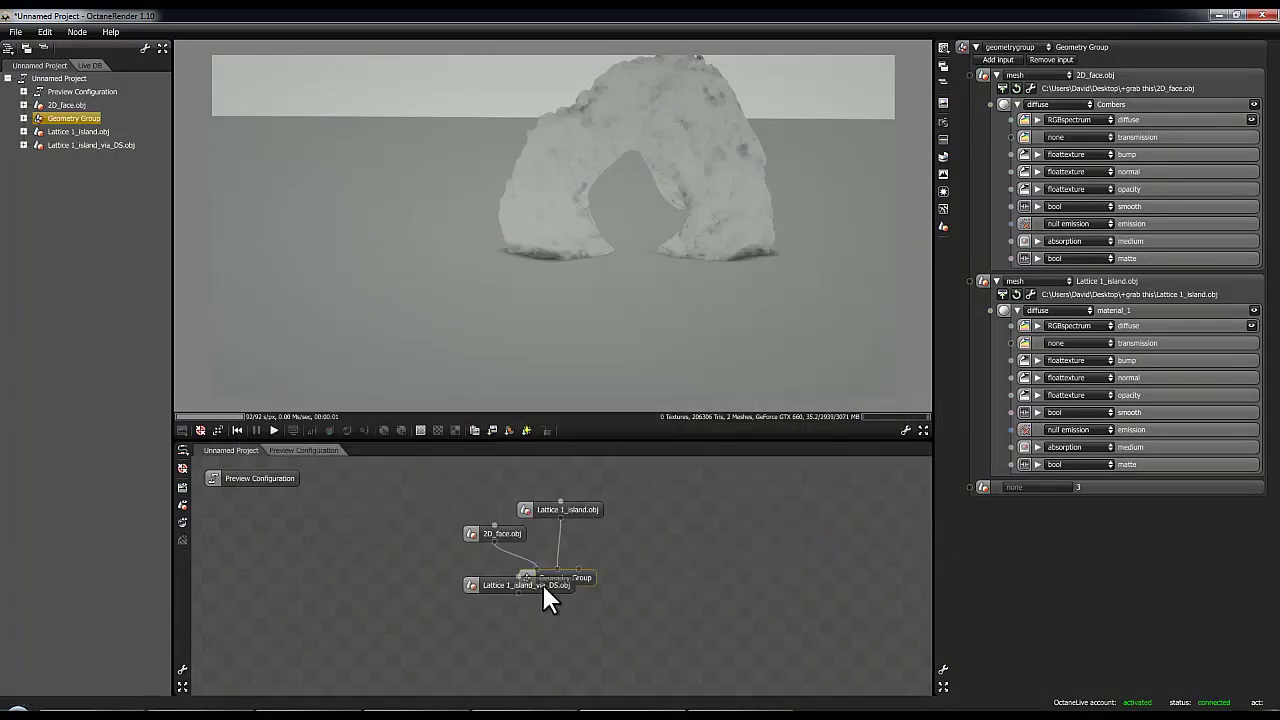
Plug the Lattice 1_island_via_DS mesh node into Geometry Group and orbit around the rock.
{"action": "left_click_drag", "start_coordinate": [542, 583], "coordinate": [581, 576]}
{"action": "left_click", "coordinate": [581, 576]}
{"action": "left_click_drag", "start_coordinate": [660, 303], "coordinate": [134, 293]}
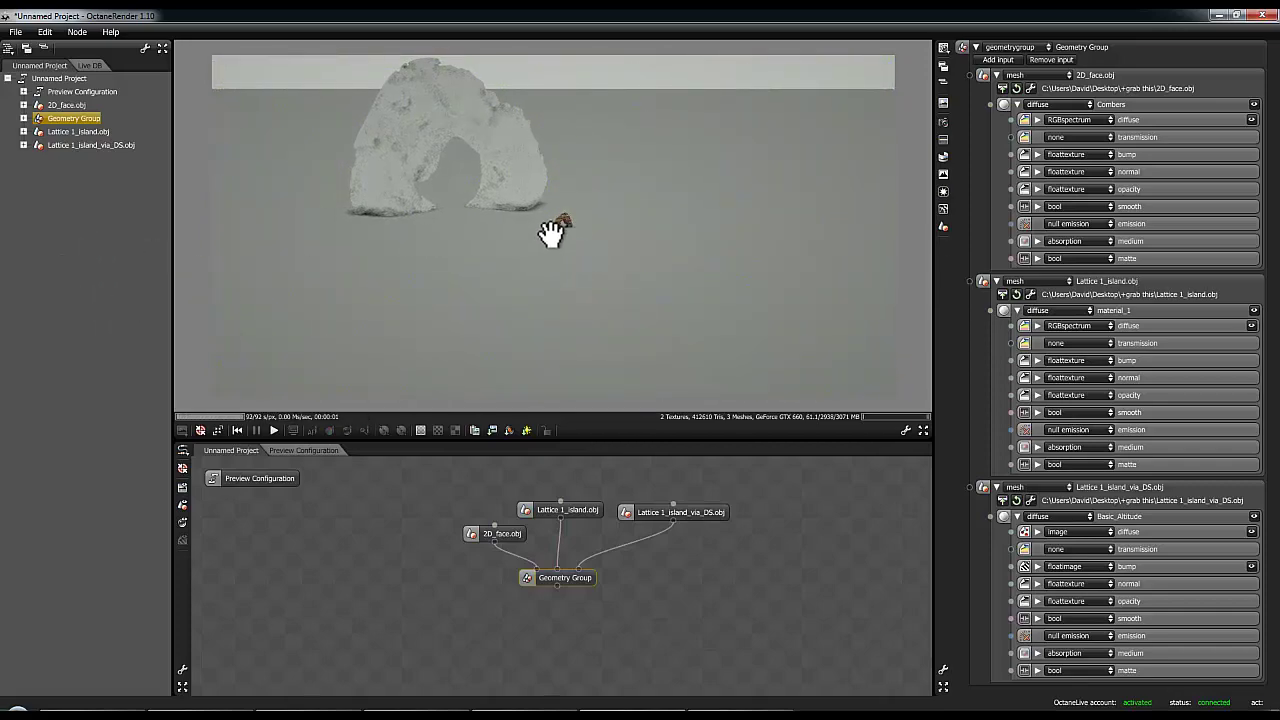
{"action": "scroll", "coordinate": [560, 232], "scroll_direction": "up", "scroll_amount": 5}
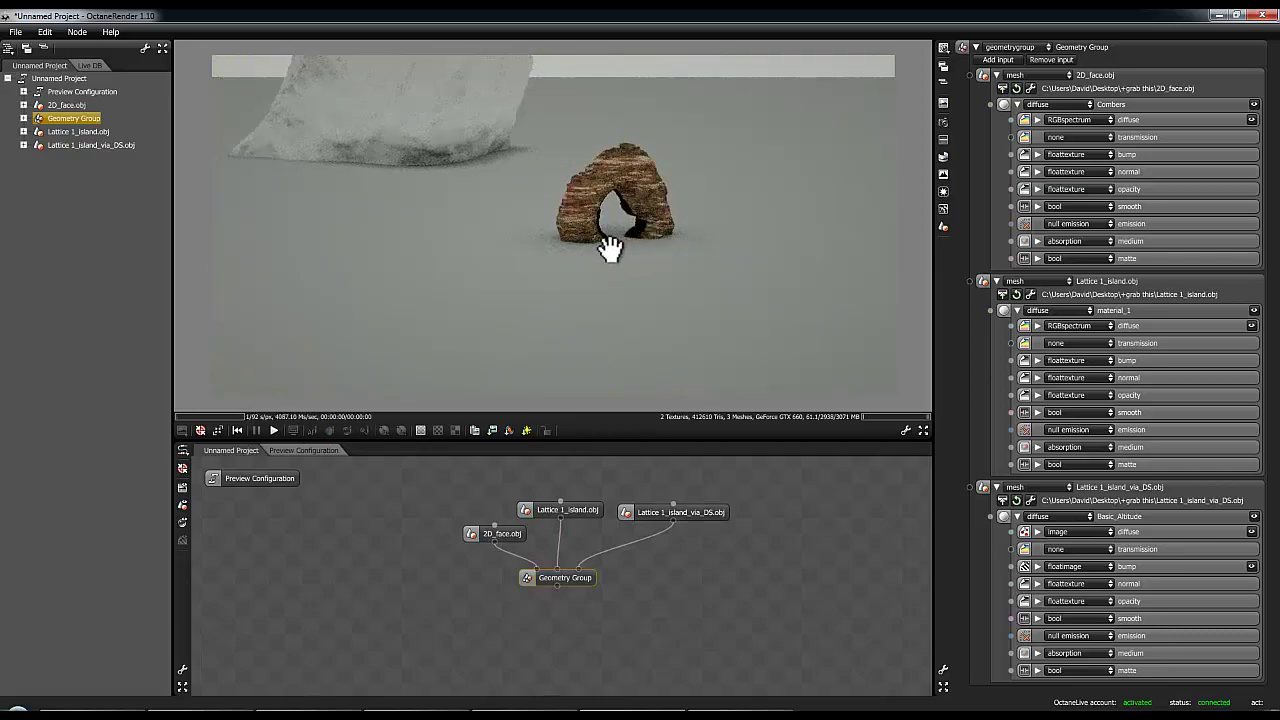
{"action": "mouse_move", "coordinate": [595, 245]}
{"action": "left_mouse_down"}
{"action": "mouse_move", "coordinate": [543, 229]}
{"action": "mouse_move", "coordinate": [657, 280]}
{"action": "mouse_move", "coordinate": [503, 257]}
{"action": "mouse_move", "coordinate": [307, 257]}
{"action": "mouse_move", "coordinate": [474, 266]}
{"action": "mouse_move", "coordinate": [786, 243]}
{"action": "mouse_move", "coordinate": [596, 252]}
{"action": "left_mouse_up"}
{"action": "scroll", "coordinate": [596, 252], "scroll_direction": "down", "scroll_amount": 3}
Reframe the render camera low and close so the arch fills the view.
{"action": "right_click_drag", "start_coordinate": [608, 206], "coordinate": [638, 298]}
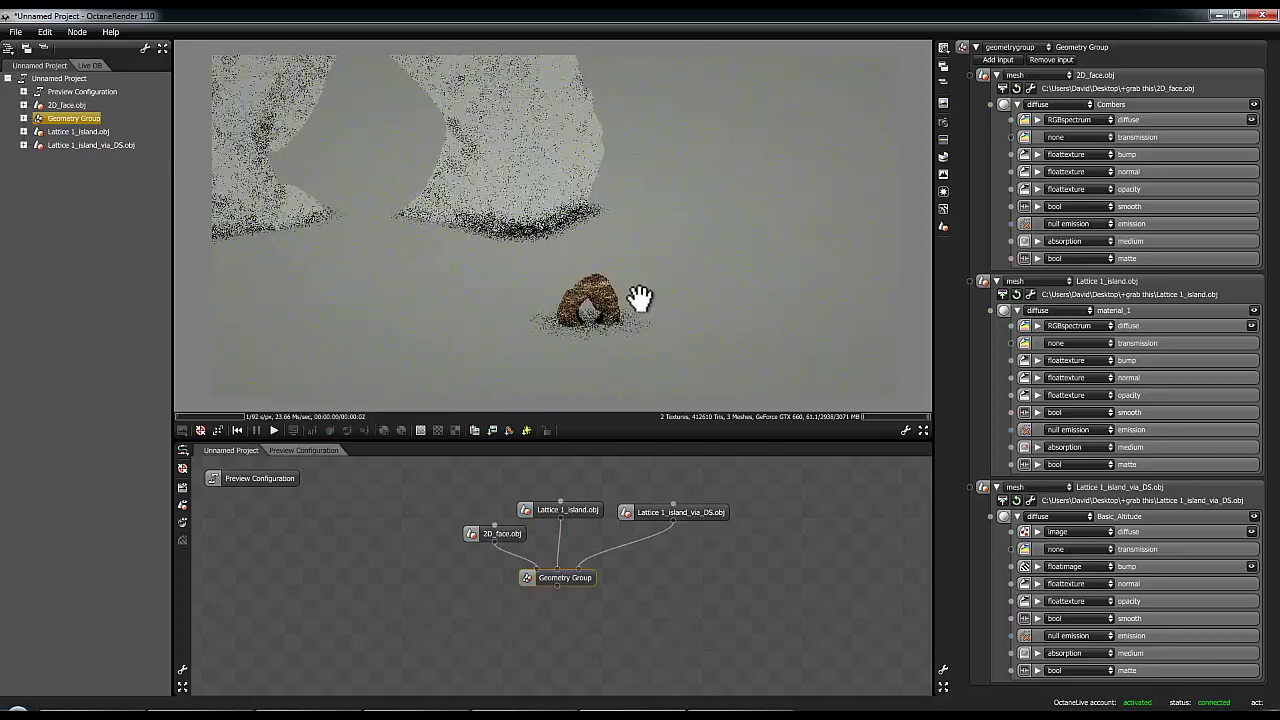
{"action": "left_click_drag", "start_coordinate": [638, 298], "coordinate": [686, 349]}
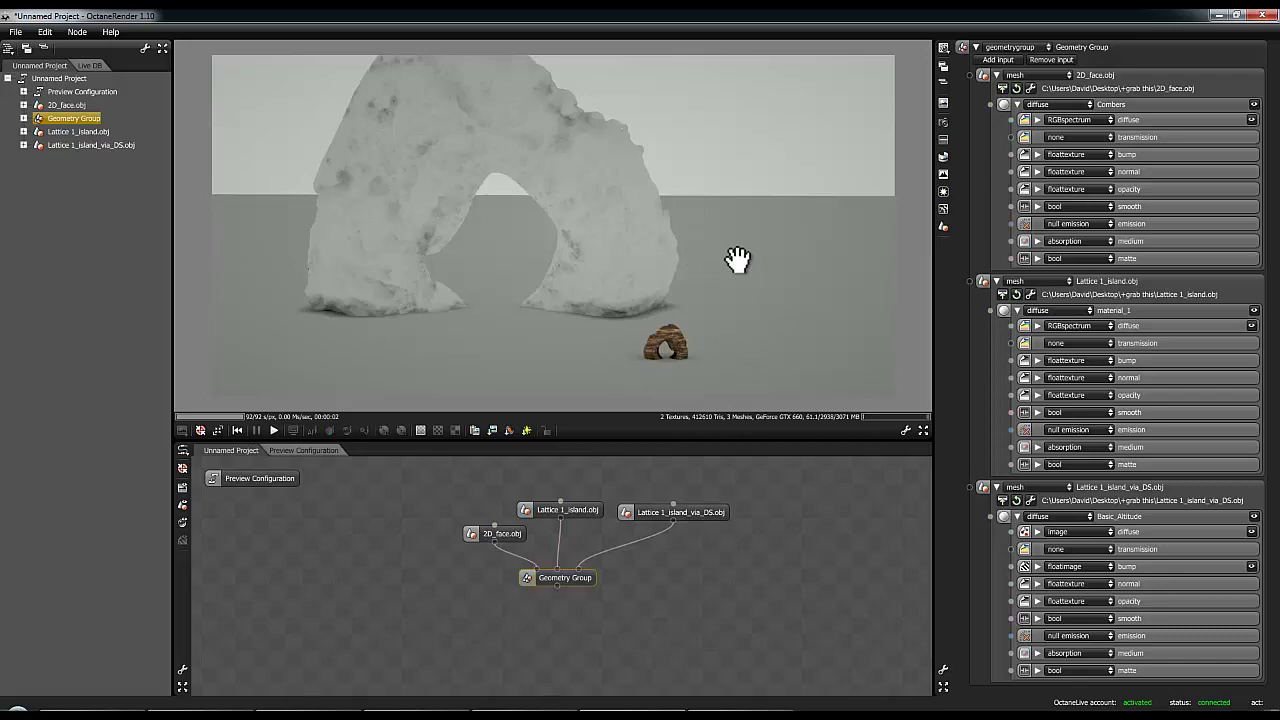
{"action": "left_click_drag", "start_coordinate": [686, 271], "coordinate": [609, 218]}
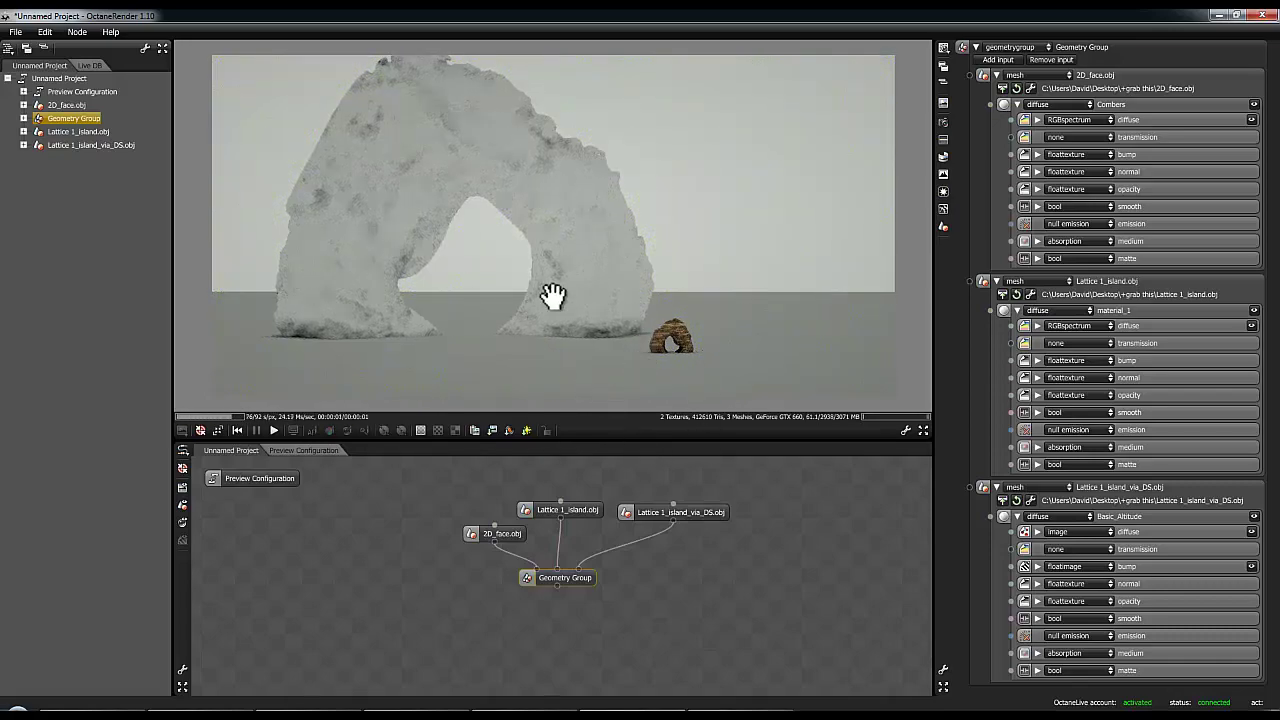
{"action": "left_click_drag", "start_coordinate": [563, 289], "coordinate": [596, 334]}
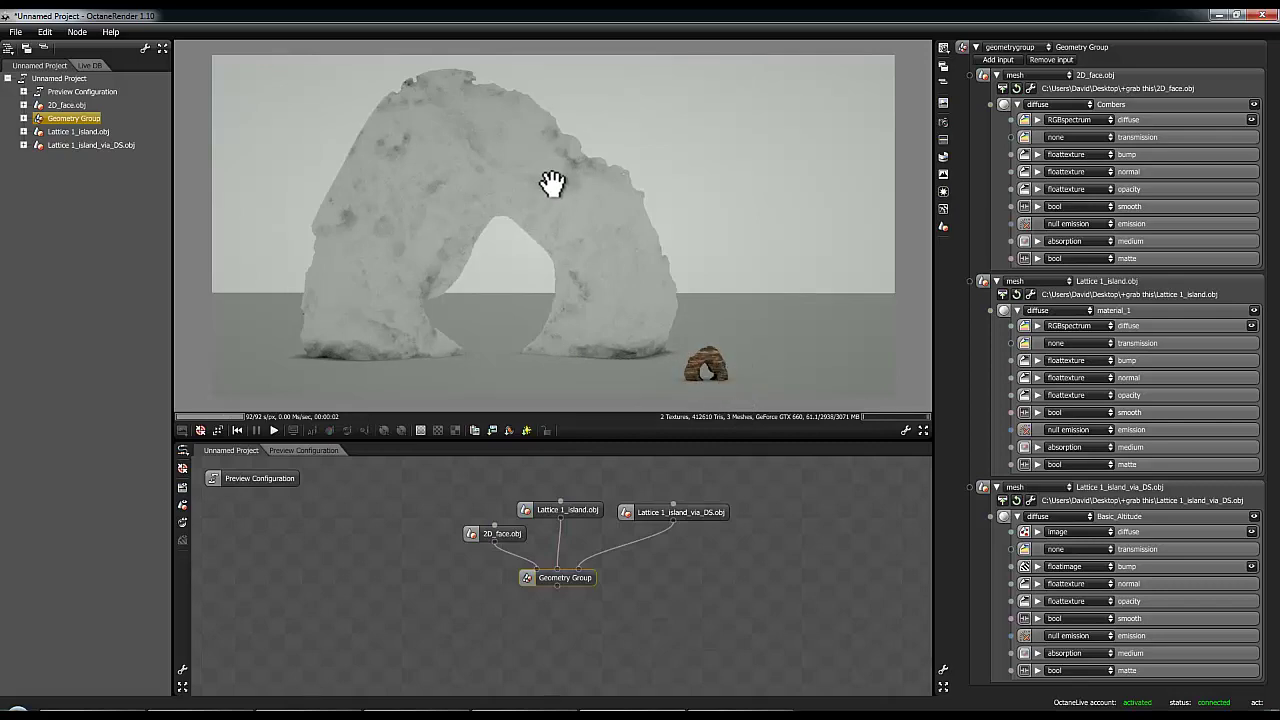
Delete the old Lattice 1_island node, leaving Lattice 1_island_via_DS feeding Geometry Group.
{"action": "left_click_drag", "start_coordinate": [591, 513], "coordinate": [590, 486]}
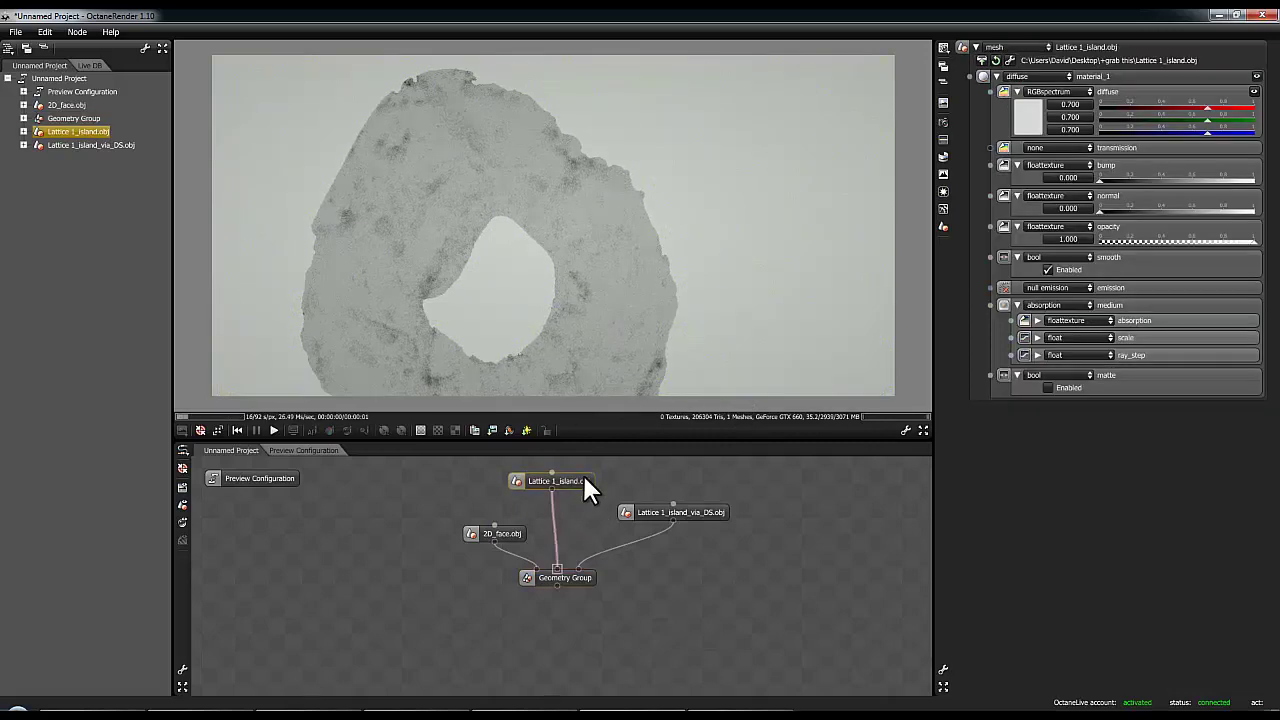
{"action": "key", "text": "Delete"}
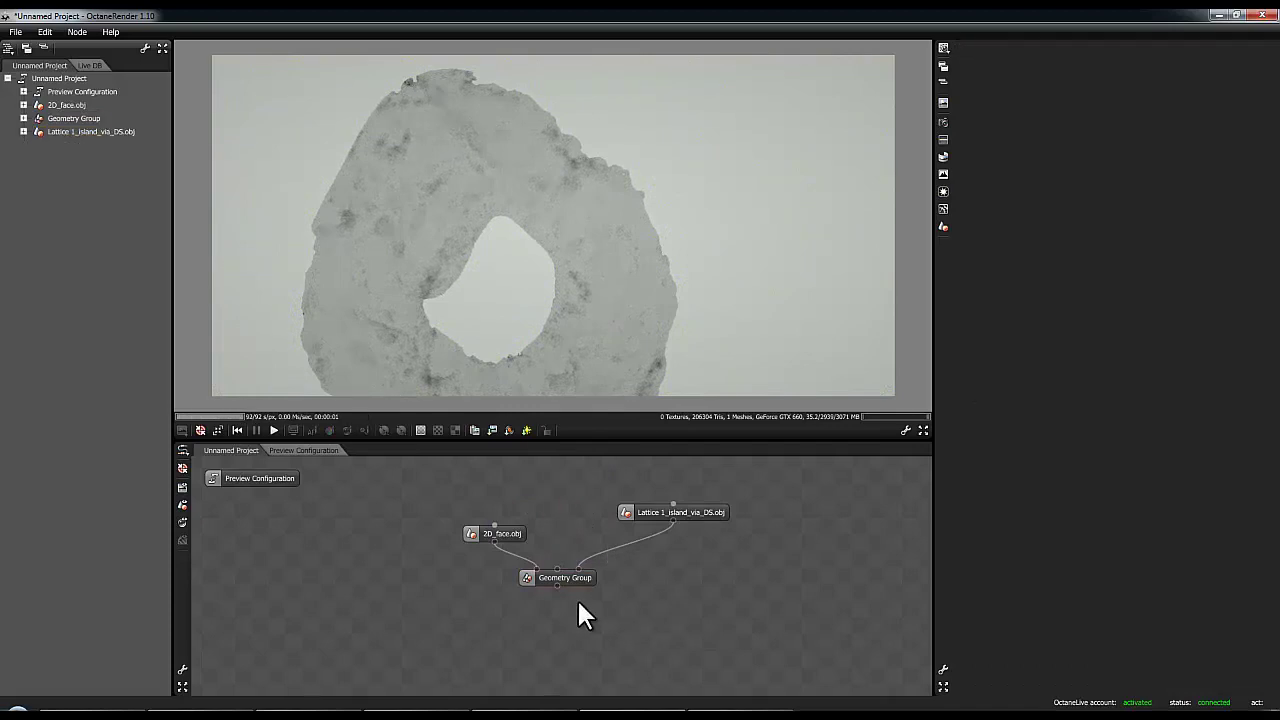
{"action": "left_click", "coordinate": [588, 575]}
{"action": "left_click_drag", "start_coordinate": [732, 344], "coordinate": [606, 323]}
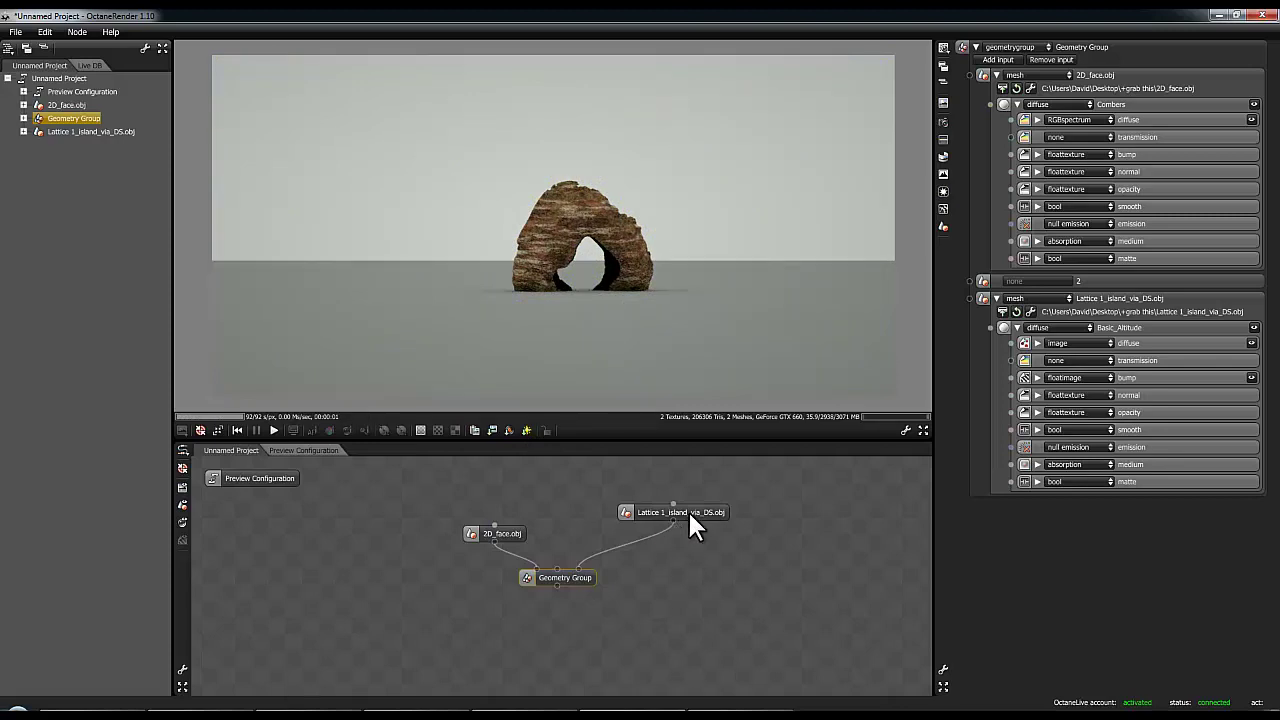
{"action": "left_click_drag", "start_coordinate": [691, 514], "coordinate": [580, 492]}
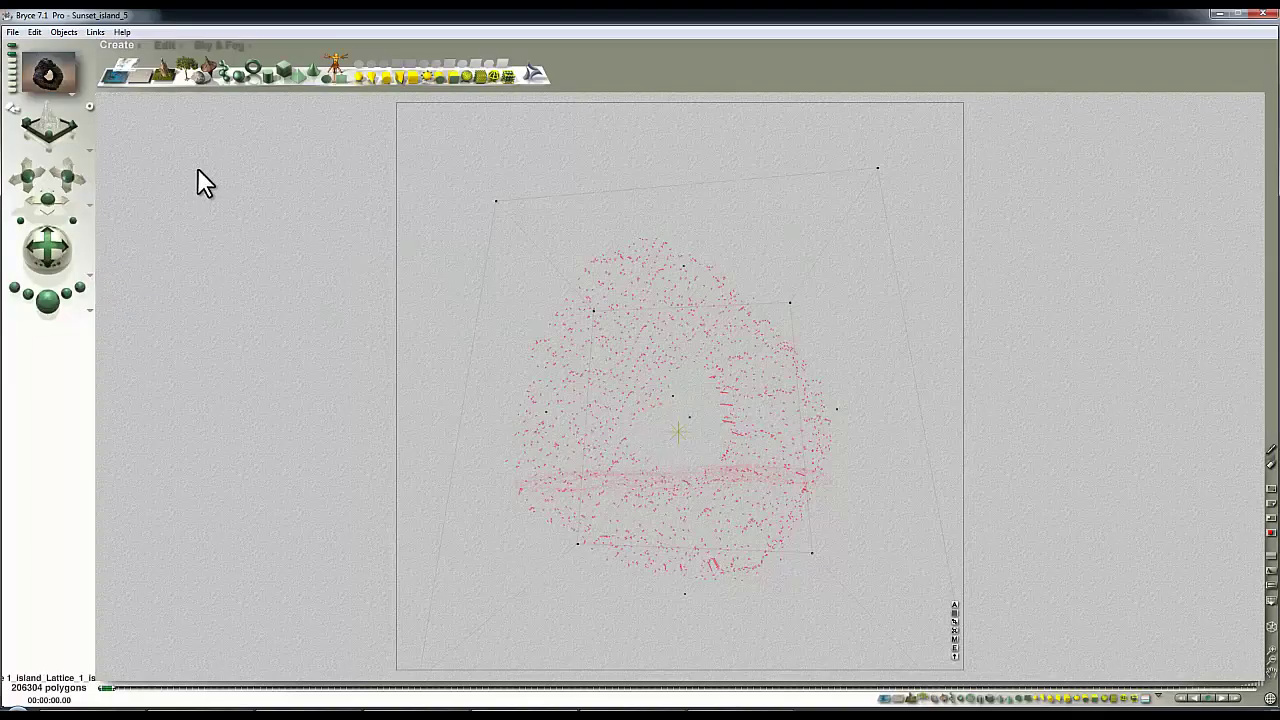
Add a cylinder placeholder, then move, turn and stretch it taller.
{"action": "left_click", "coordinate": [268, 77]}
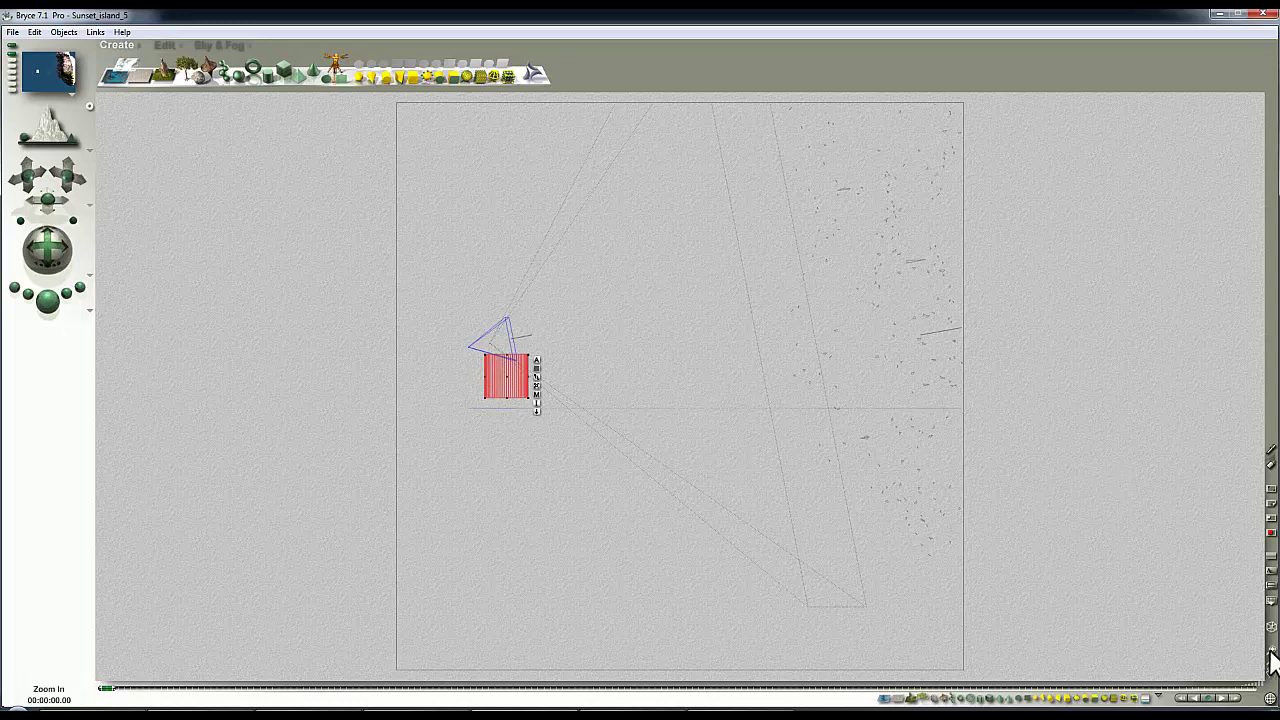
{"action": "key", "text": "ctrl+alt+f"}
{"action": "left_click_drag", "start_coordinate": [806, 432], "coordinate": [704, 358]}
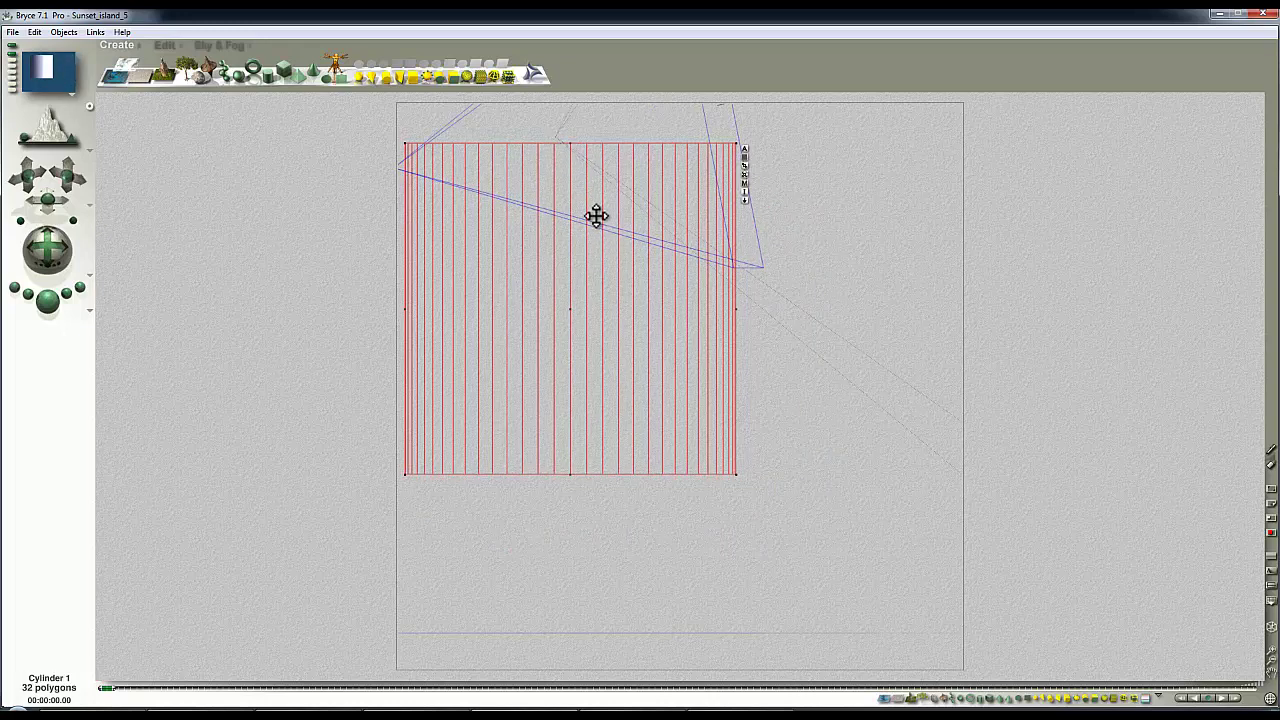
{"action": "left_click_drag", "start_coordinate": [597, 214], "coordinate": [583, 212]}
{"action": "left_click_drag", "start_coordinate": [551, 471], "coordinate": [657, 451]}
Shrink the placeholder cylinder with the resize tool and raise it slightly.
{"action": "left_click", "coordinate": [204, 45]}
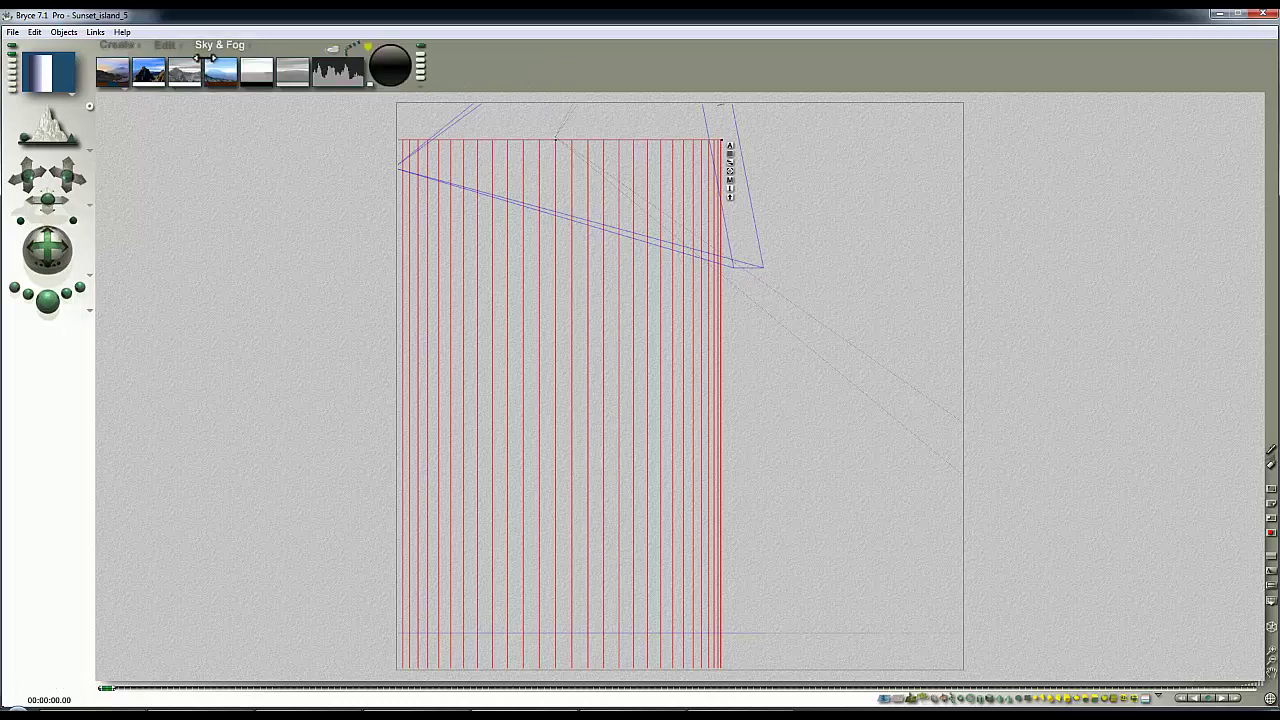
{"action": "left_click", "coordinate": [121, 45]}
{"action": "left_click", "coordinate": [165, 45]}
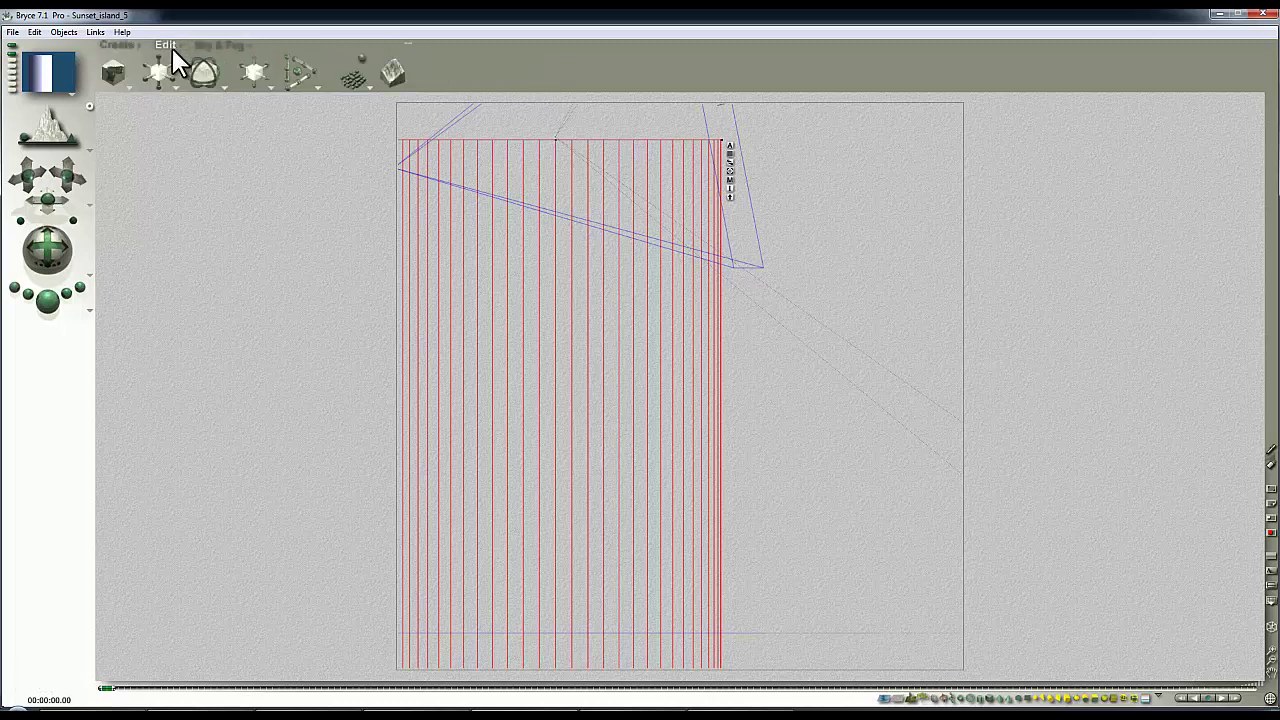
{"action": "left_click_drag", "start_coordinate": [160, 72], "coordinate": [165, 44]}
{"action": "left_click_drag", "start_coordinate": [556, 244], "coordinate": [556, 232]}
In top view, move Cylinder 1 into the camera triangle, then check side and camera views.
{"action": "key", "text": "ctrl+3"}
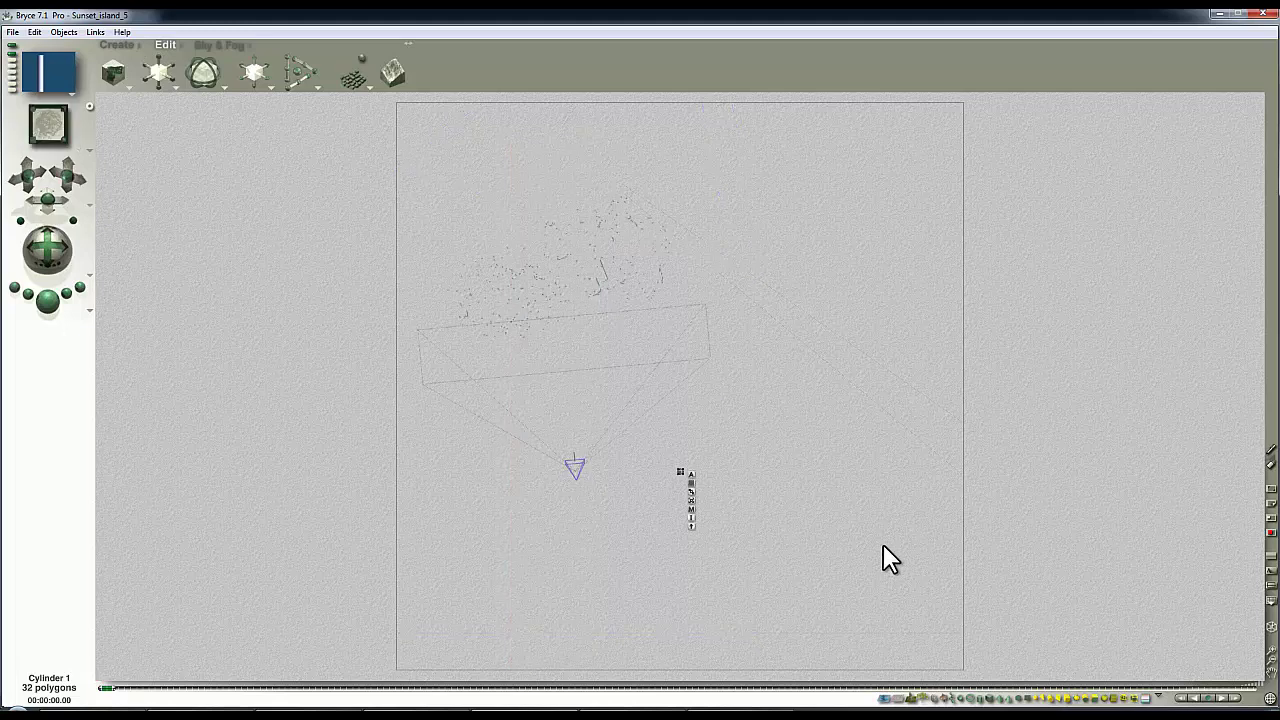
{"action": "left_click", "coordinate": [1268, 650]}
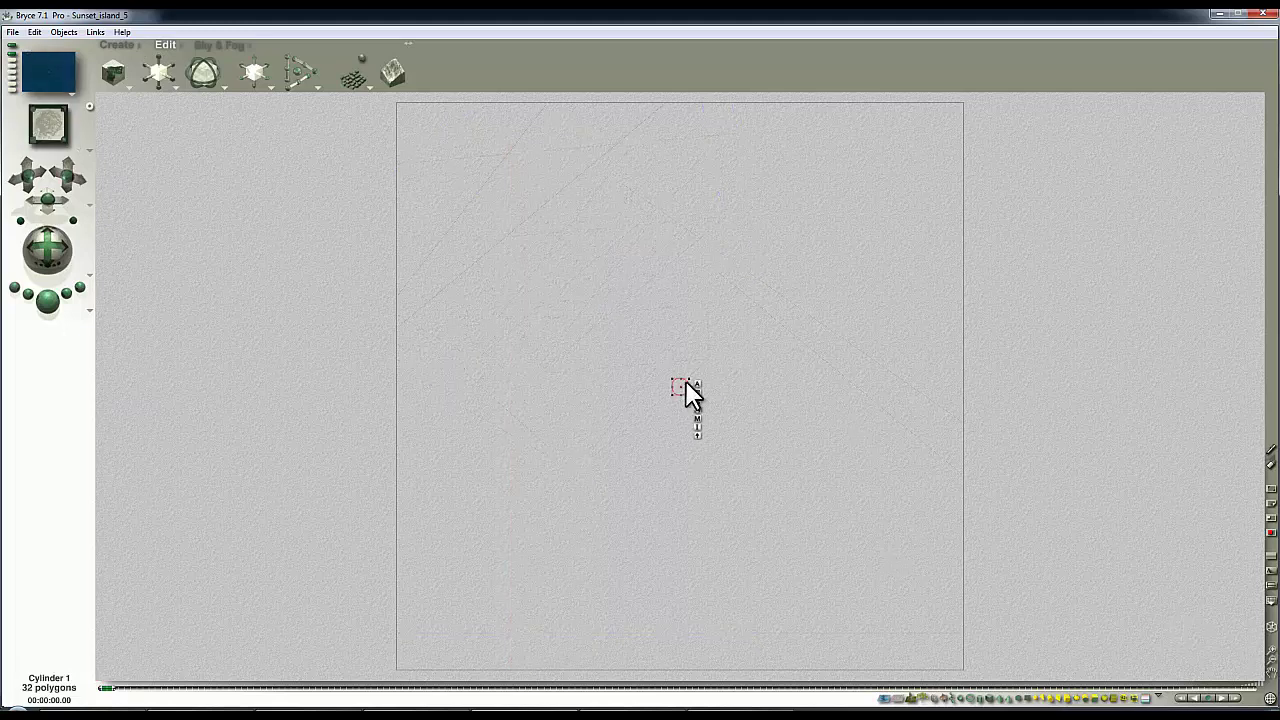
{"action": "left_click_drag", "start_coordinate": [681, 390], "coordinate": [400, 391]}
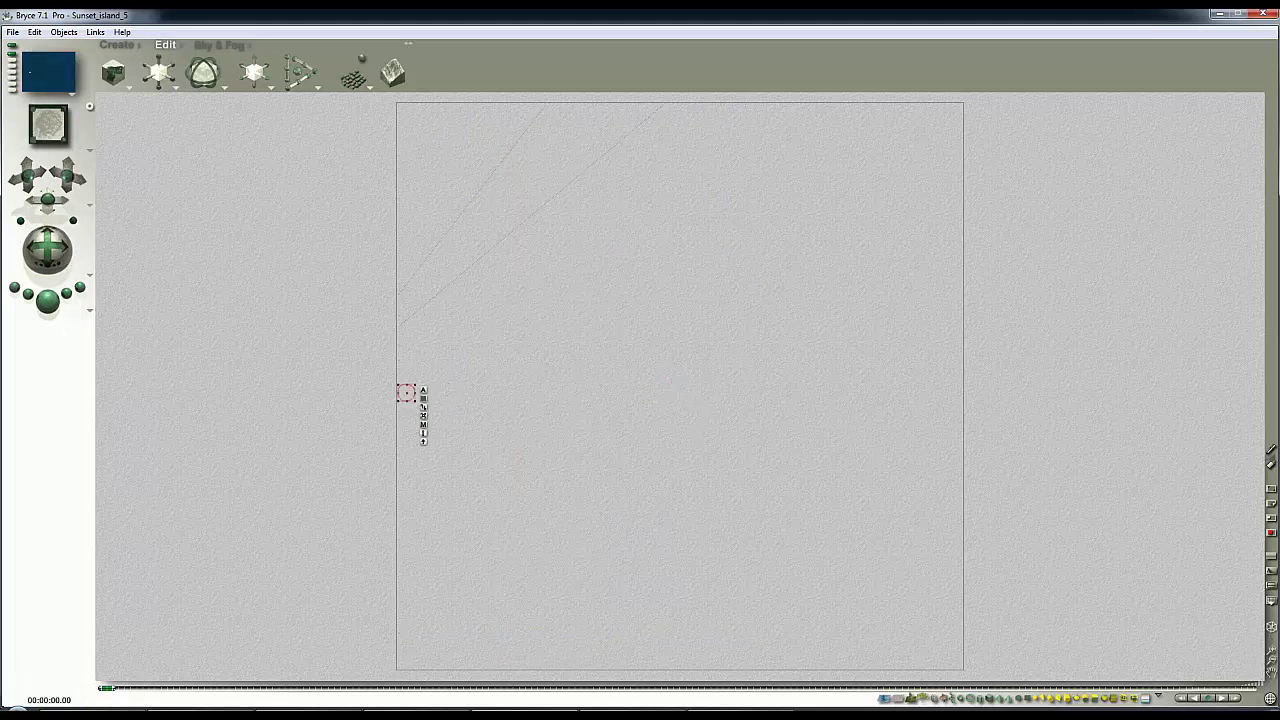
{"action": "left_click", "coordinate": [1268, 650]}
{"action": "left_click_drag", "start_coordinate": [680, 388], "coordinate": [563, 379]}
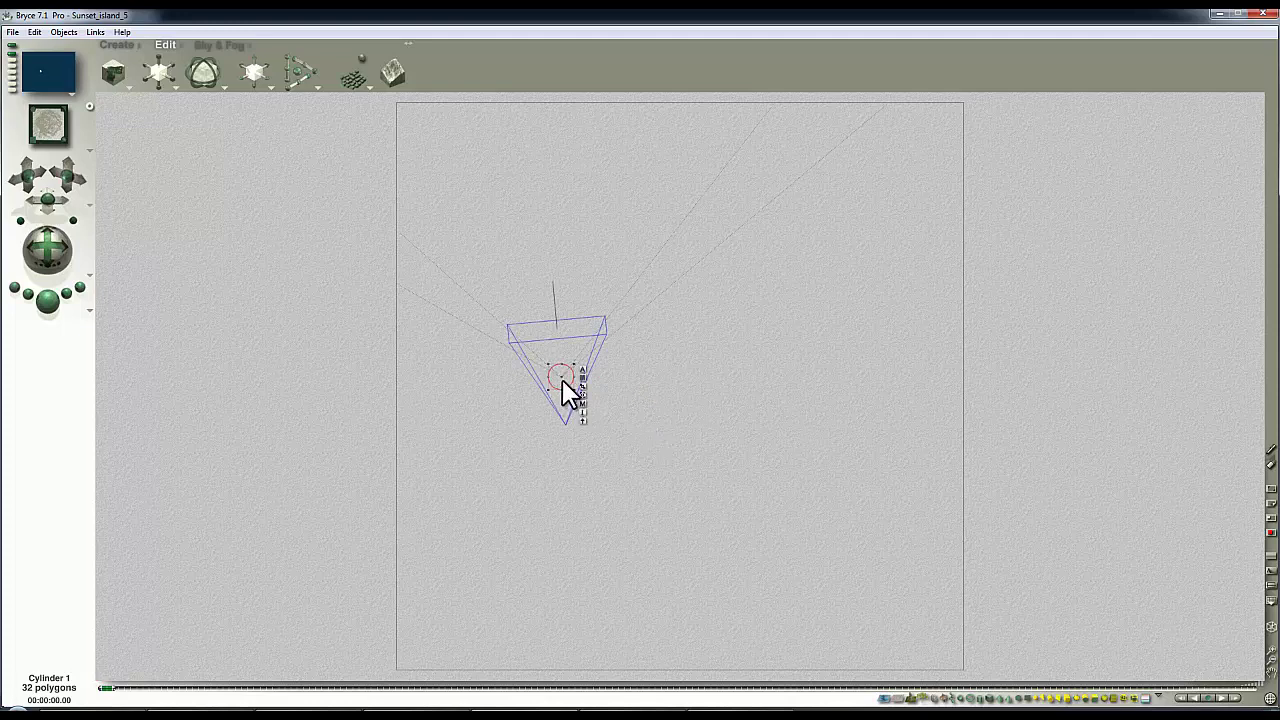
{"action": "key", "text": "4"}
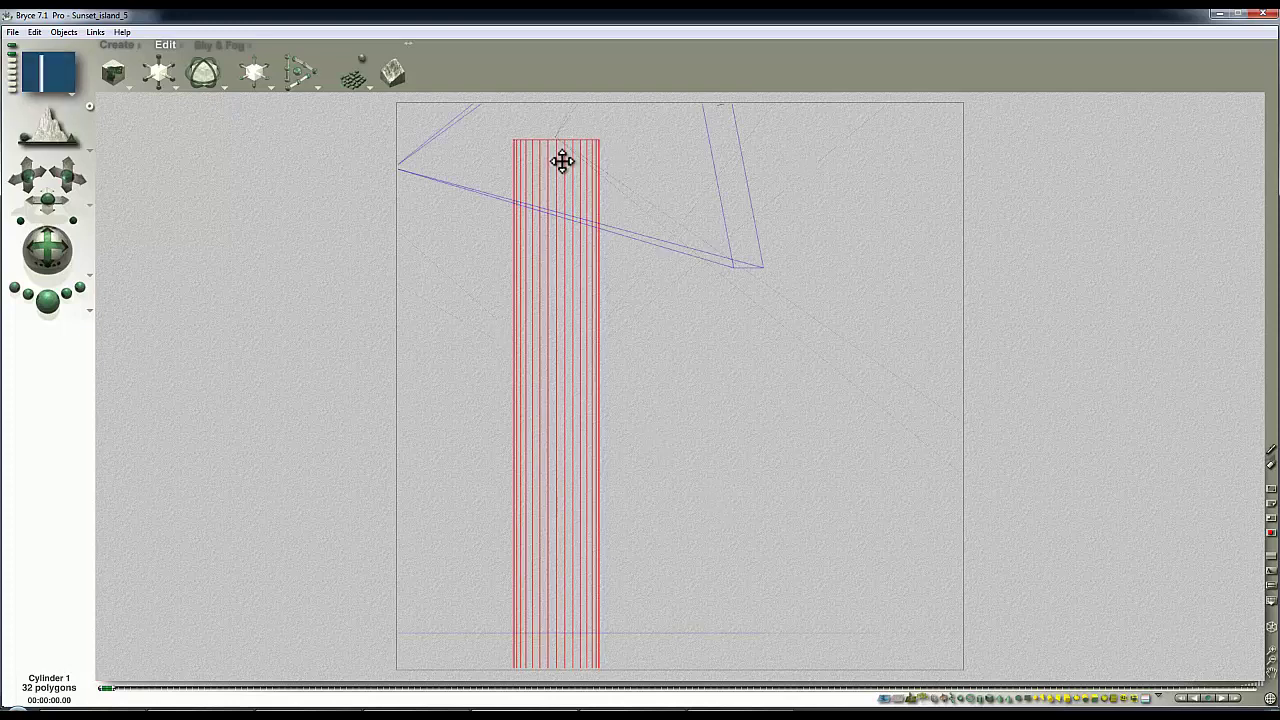
{"action": "key", "text": "1"}
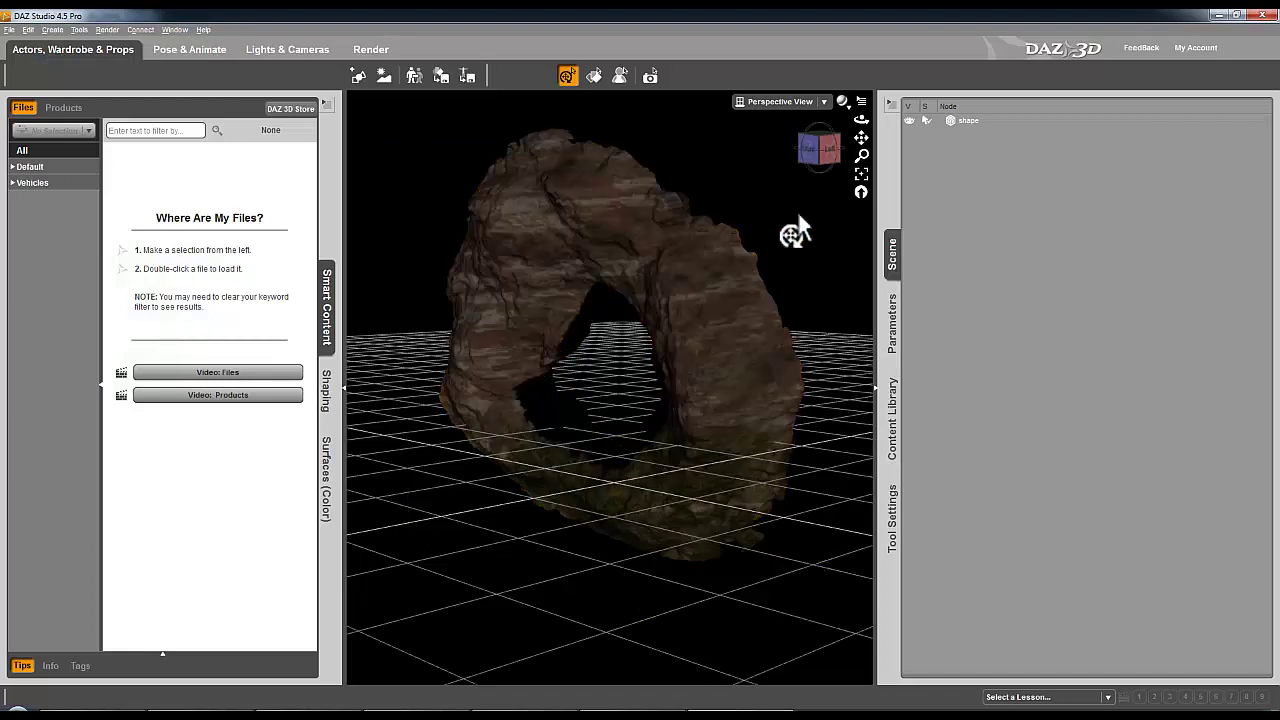
Delete the rock arch from the DAZ scene and send the Bryce cylinder to DAZ Studio.
{"action": "left_click", "coordinate": [980, 123]}
{"action": "key", "text": "Delete"}
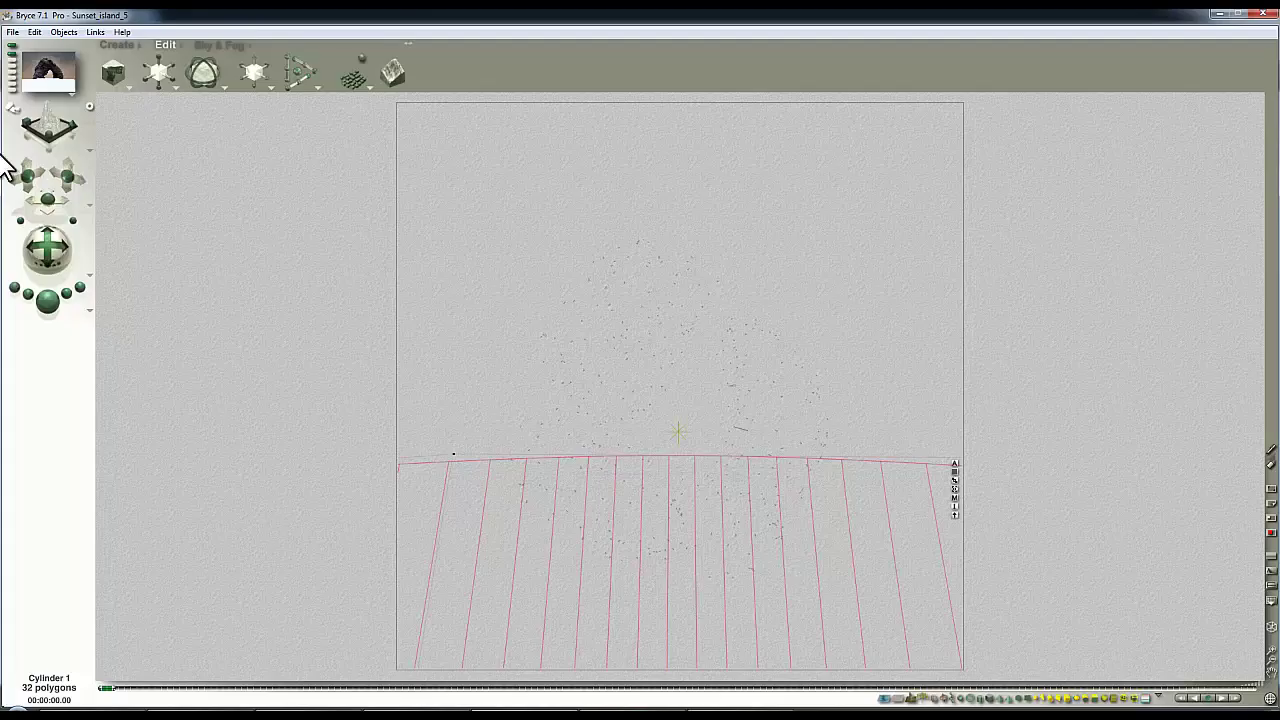
{"action": "left_click", "coordinate": [116, 46]}
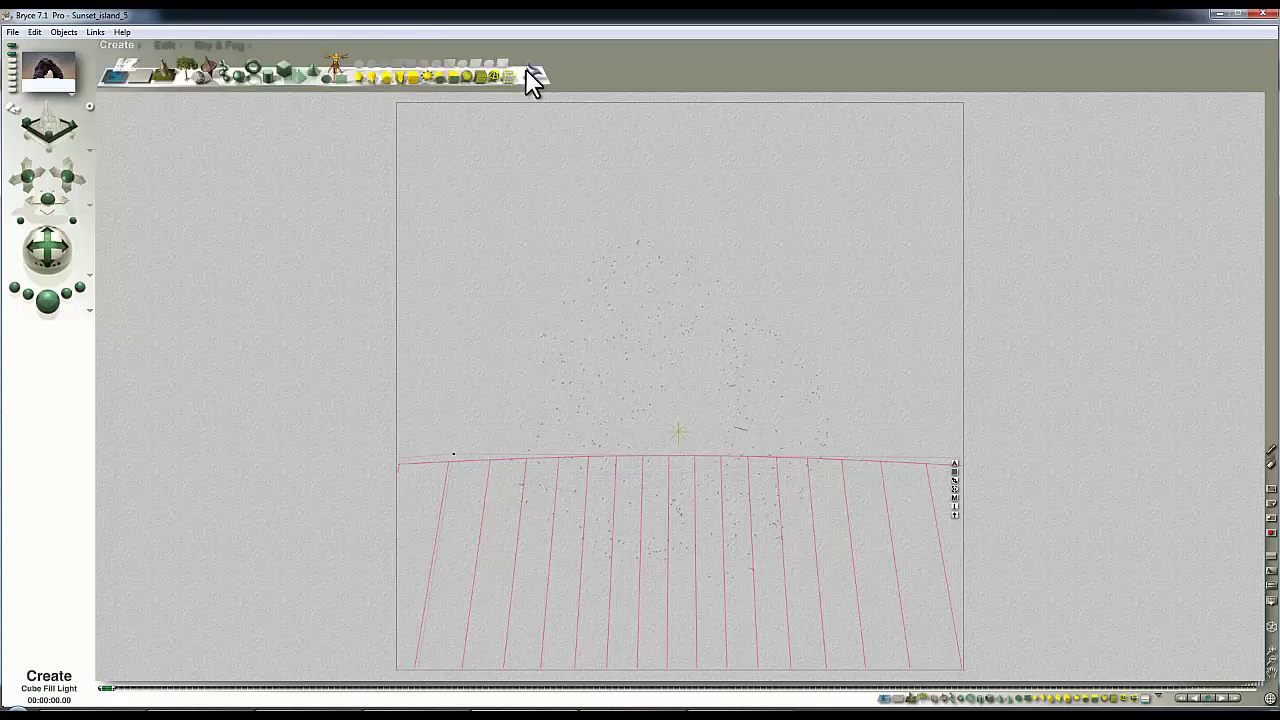
{"action": "left_click", "coordinate": [13, 32]}
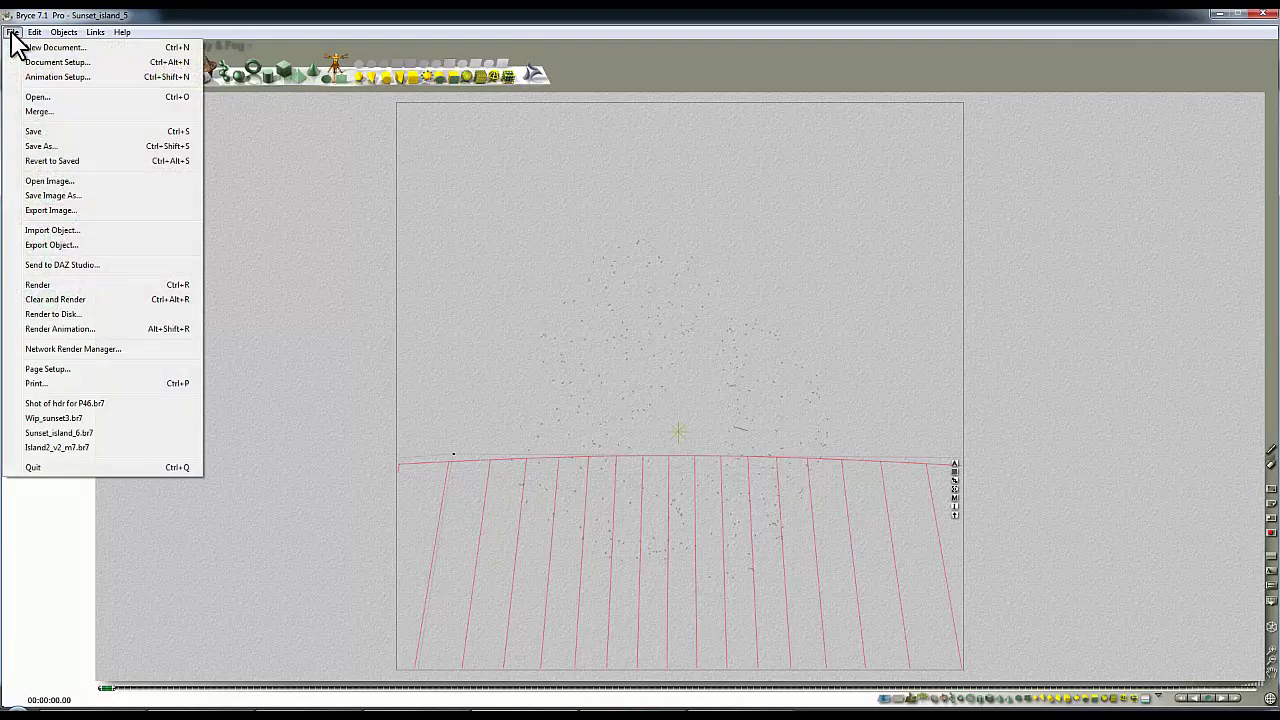
{"action": "left_click", "coordinate": [67, 266]}
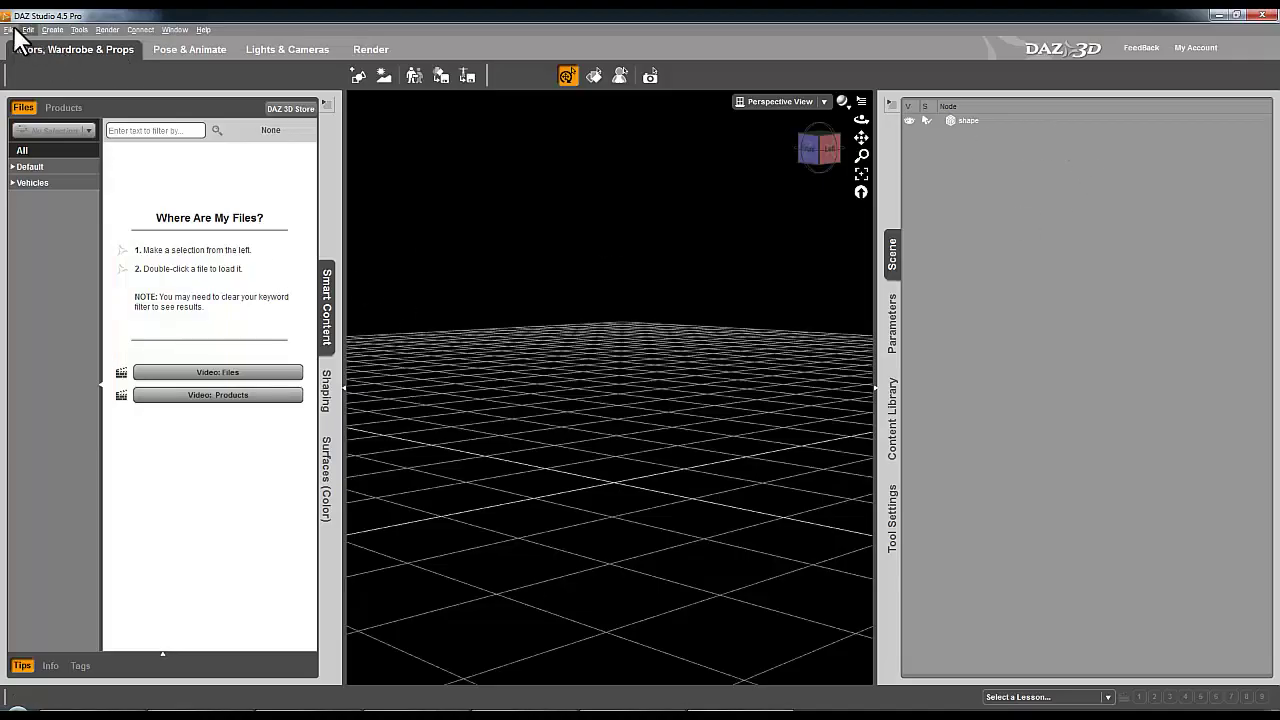
Export the pillar as Camera_position.obj, accepting the Bryce OBJ export preset.
{"action": "left_click", "coordinate": [9, 29]}
{"action": "left_click", "coordinate": [70, 177]}
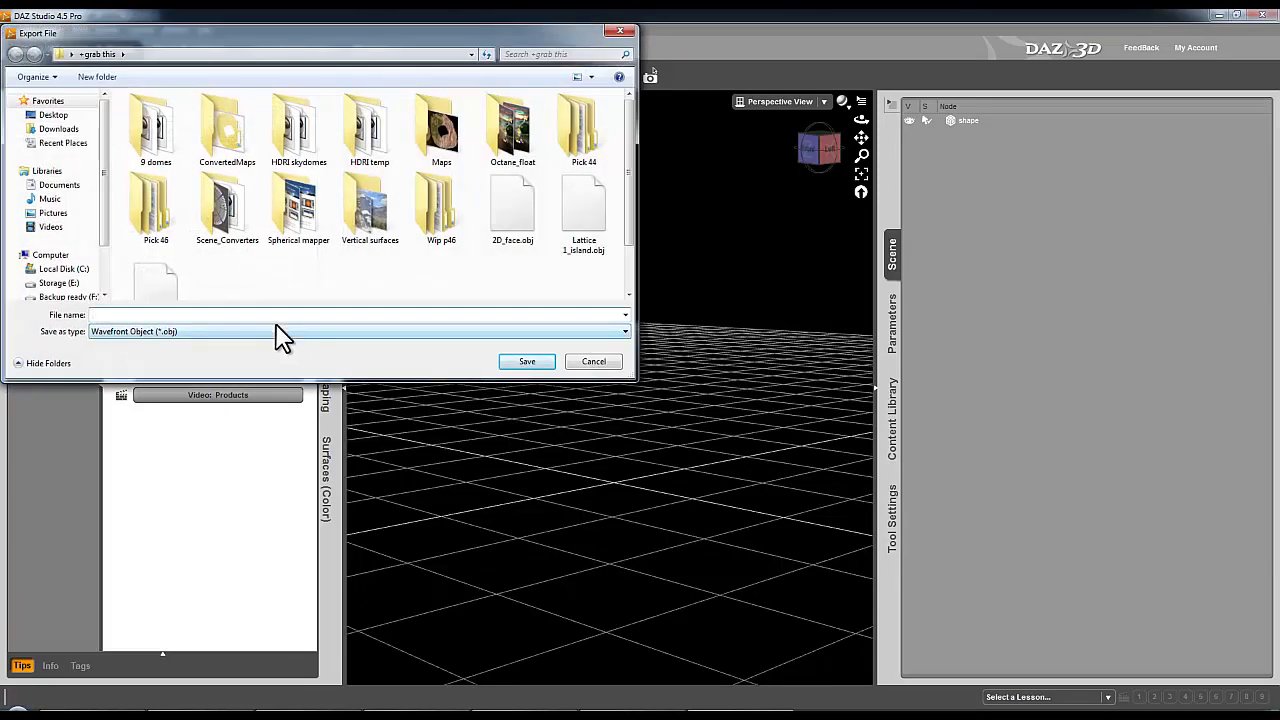
{"action": "type", "text": "Camera_position"}
{"action": "left_click", "coordinate": [527, 362]}
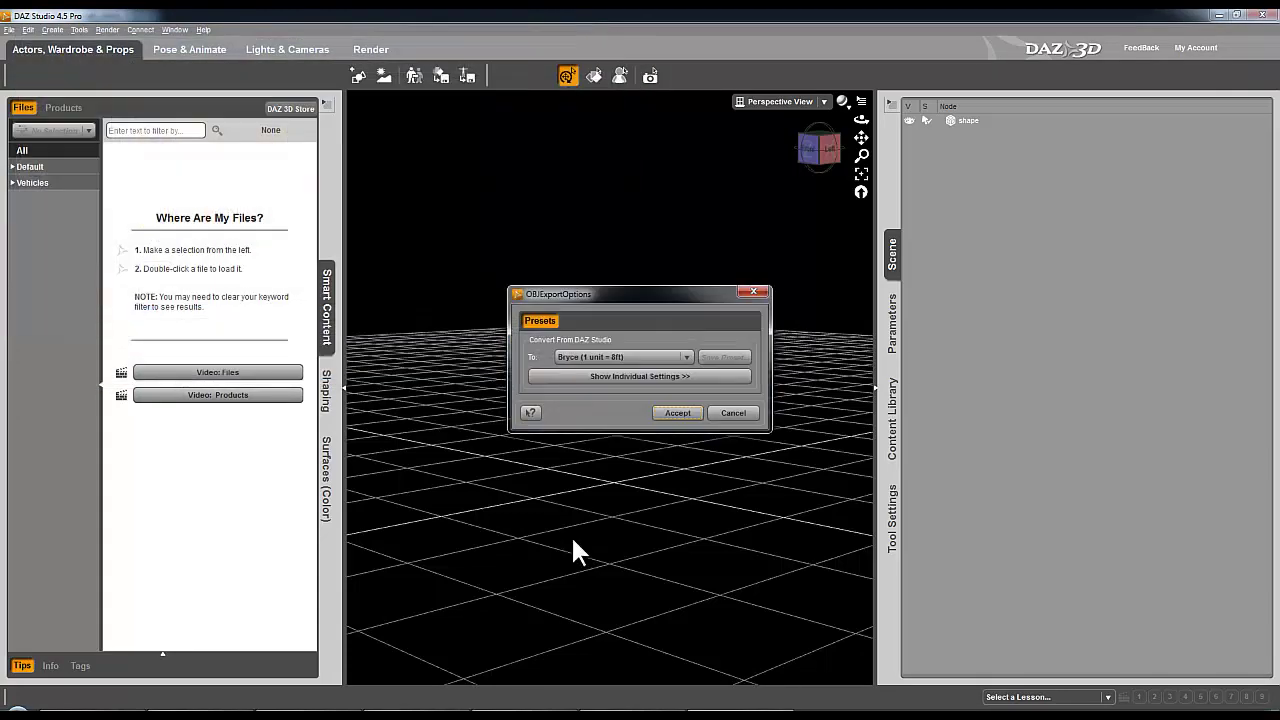
{"action": "left_click", "coordinate": [680, 418]}
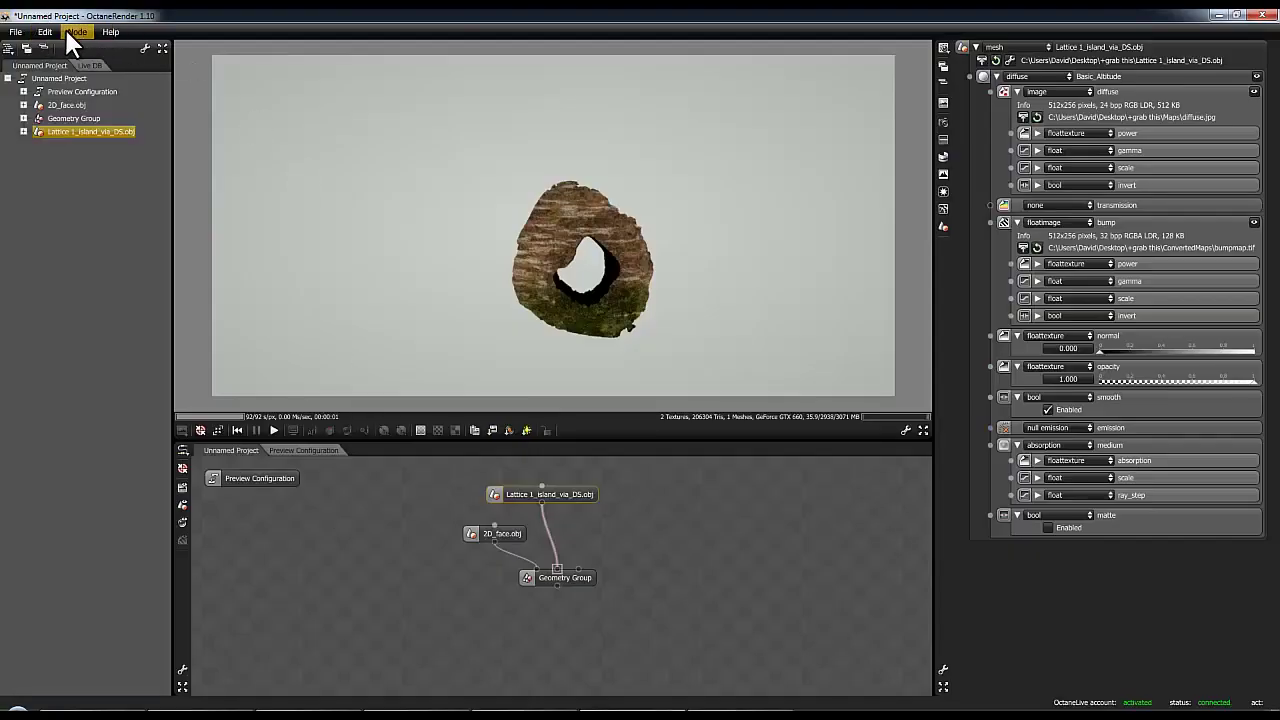
Import Camera_position.obj as a new mesh node in OctaneRender.
{"action": "left_click", "coordinate": [70, 32]}
{"action": "left_click", "coordinate": [117, 75]}
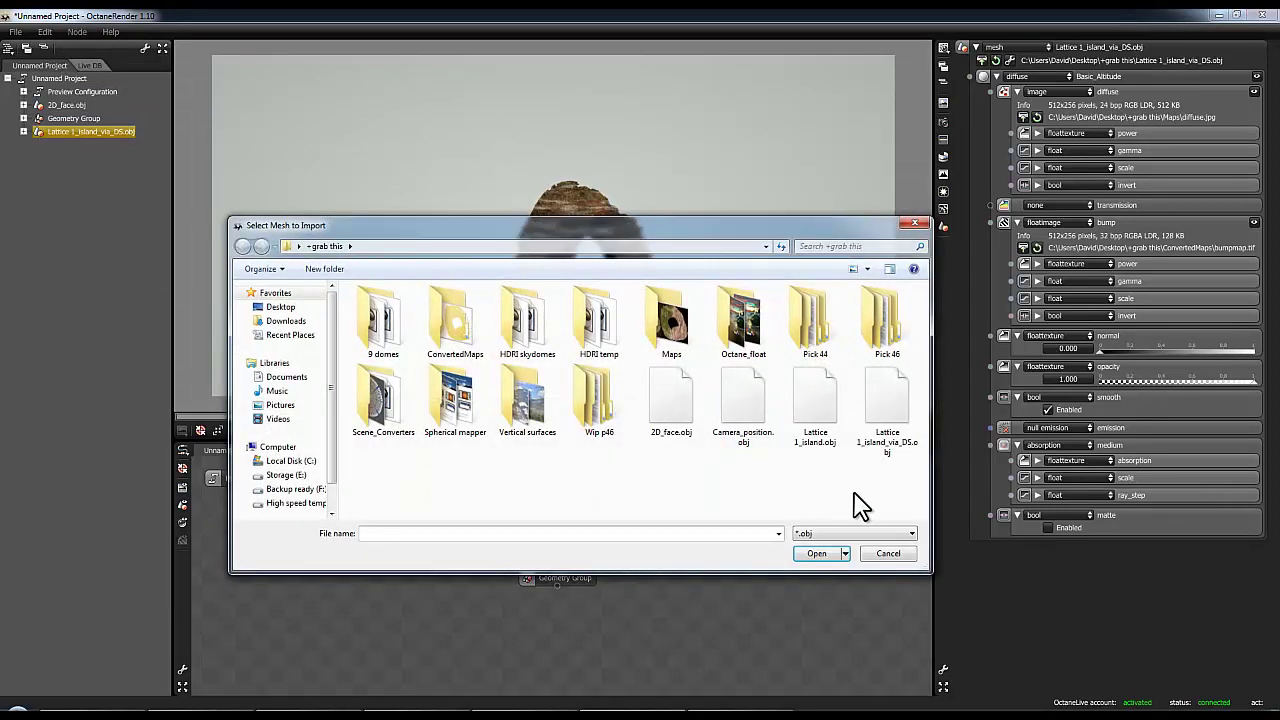
{"action": "left_click", "coordinate": [748, 432]}
{"action": "left_click", "coordinate": [818, 554]}
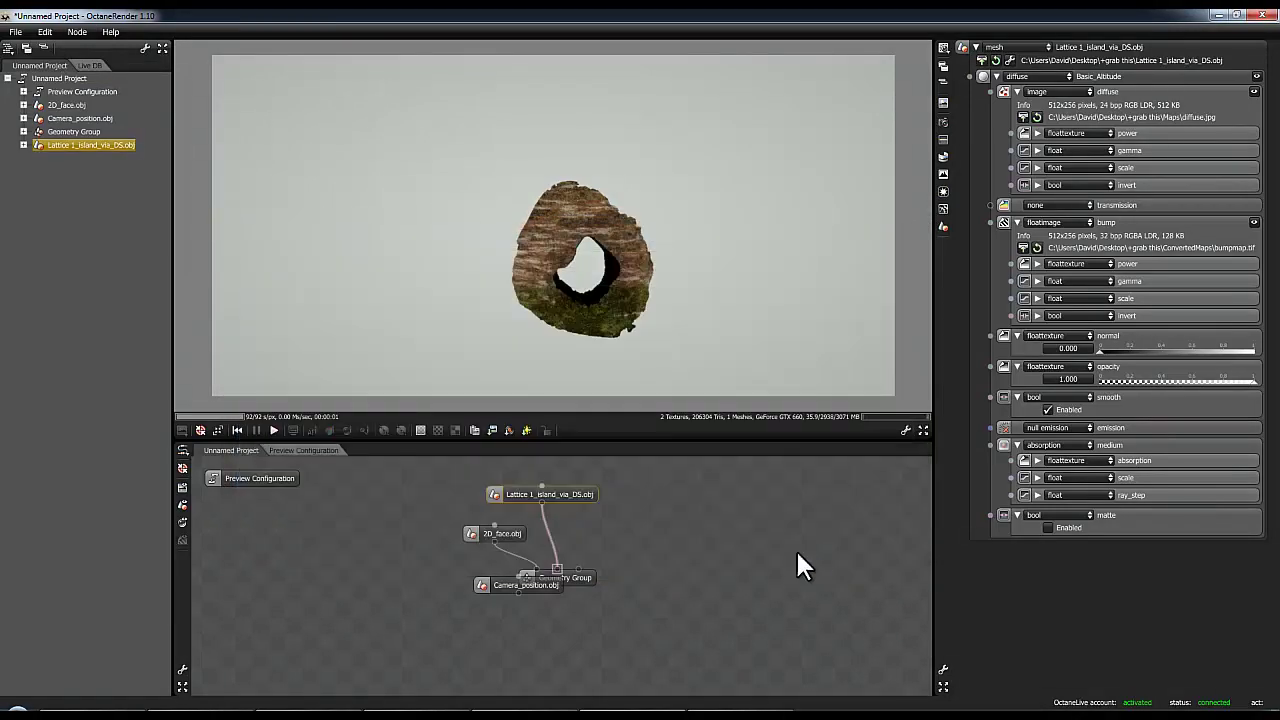
Wire Camera_position.obj into Geometry Group's third input and orbit to see the pillar.
{"action": "left_click", "coordinate": [640, 574]}
{"action": "left_click_drag", "start_coordinate": [540, 588], "coordinate": [659, 515]}
{"action": "left_click", "coordinate": [620, 585]}
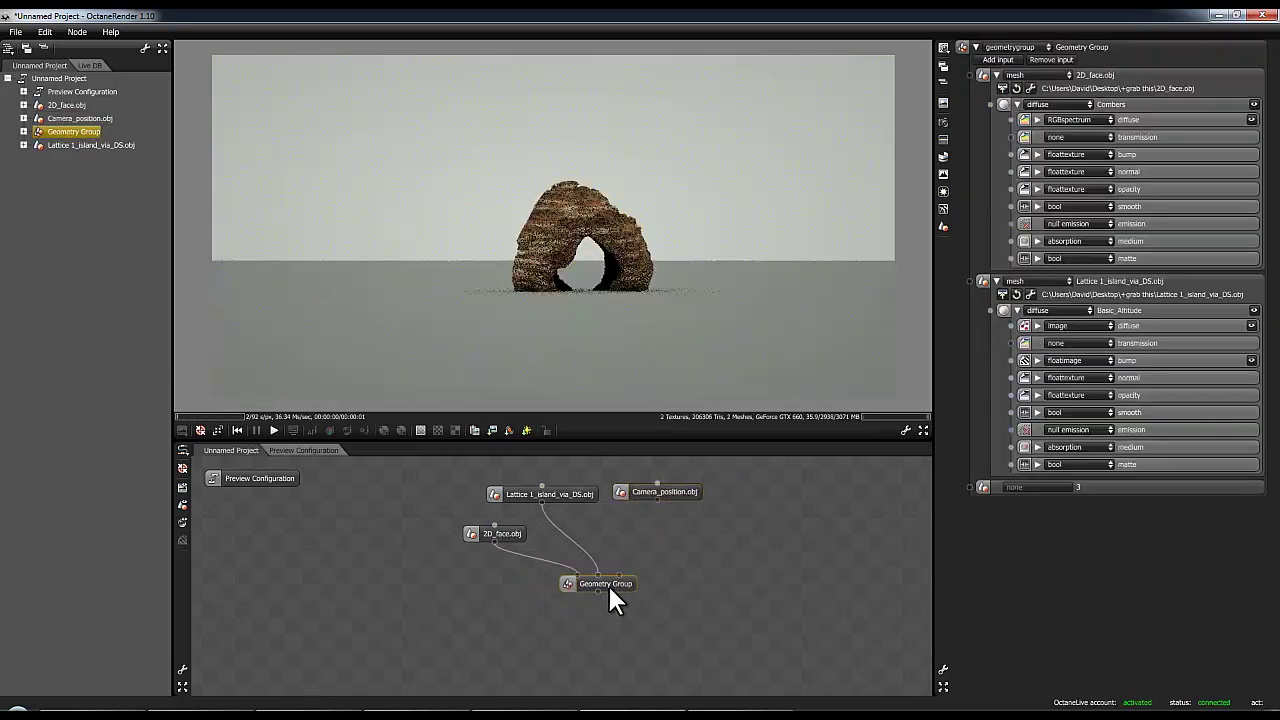
{"action": "left_click_drag", "start_coordinate": [600, 583], "coordinate": [589, 582]}
{"action": "left_click_drag", "start_coordinate": [457, 330], "coordinate": [591, 303]}
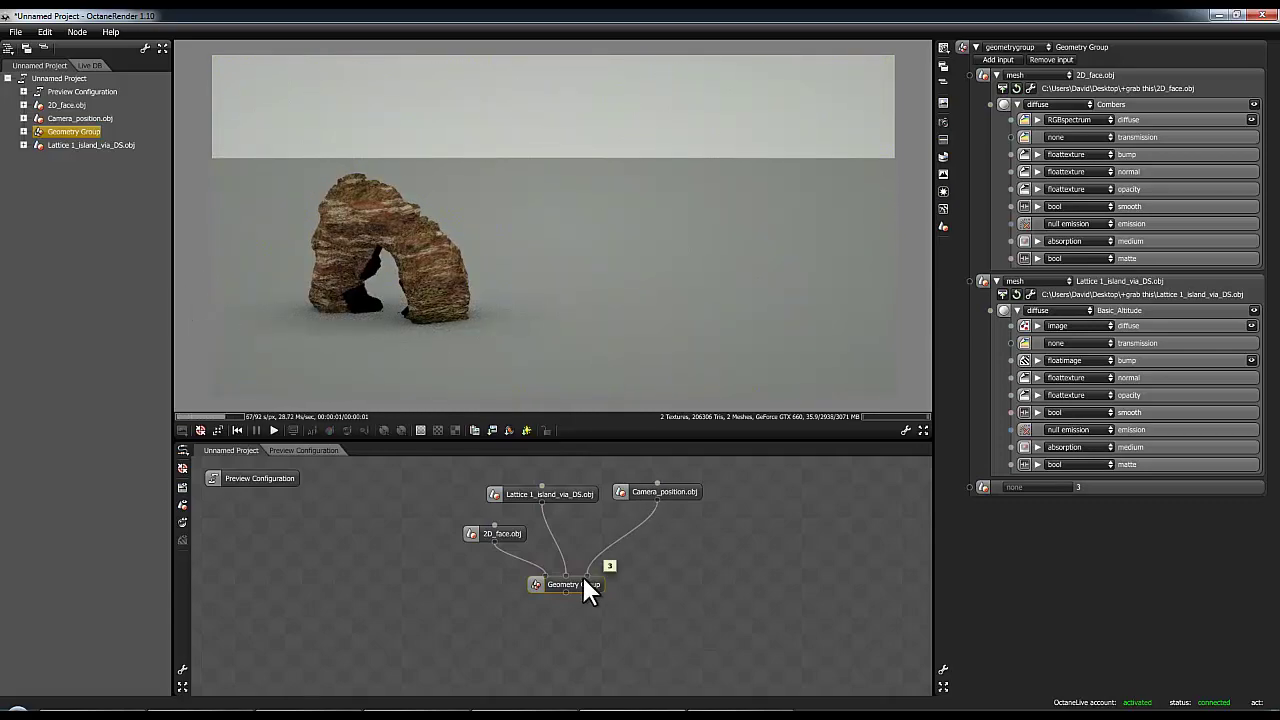
{"action": "left_click_drag", "start_coordinate": [590, 590], "coordinate": [586, 588]}
{"action": "left_click_drag", "start_coordinate": [266, 351], "coordinate": [603, 289]}
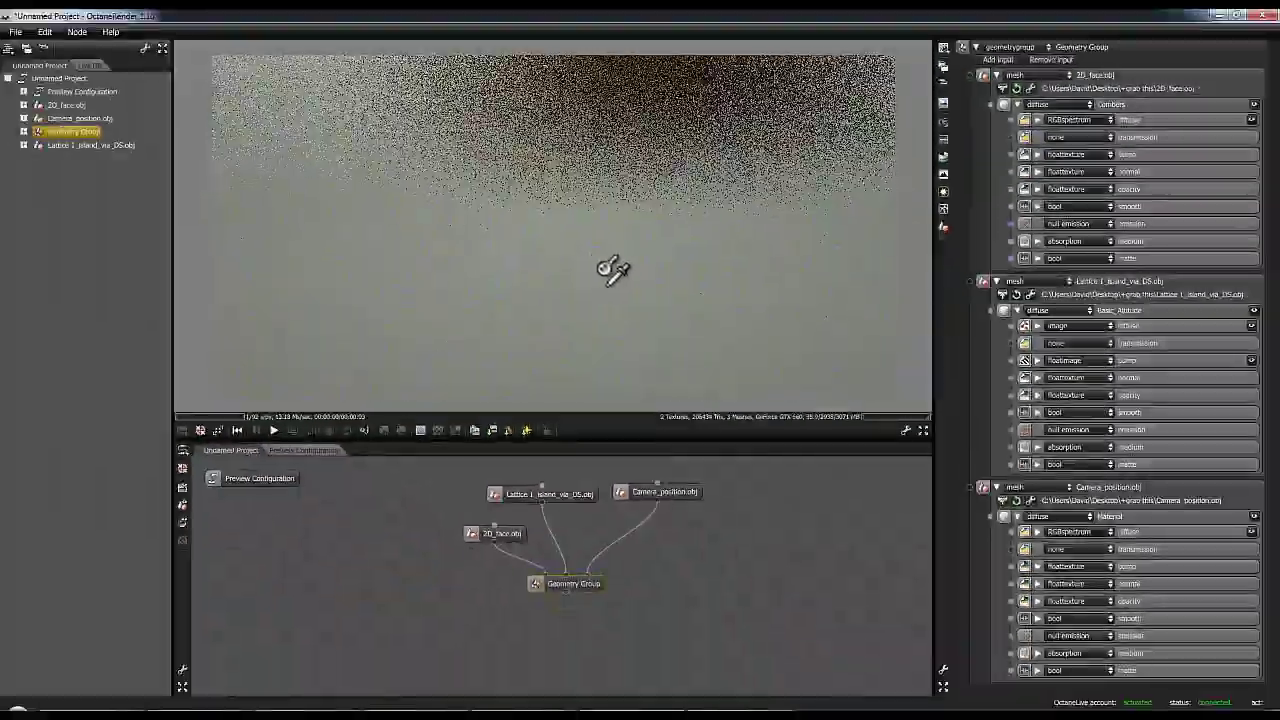
Set the render camera position by picking the pillar, then clear the node selection.
{"action": "left_click", "coordinate": [697, 251]}
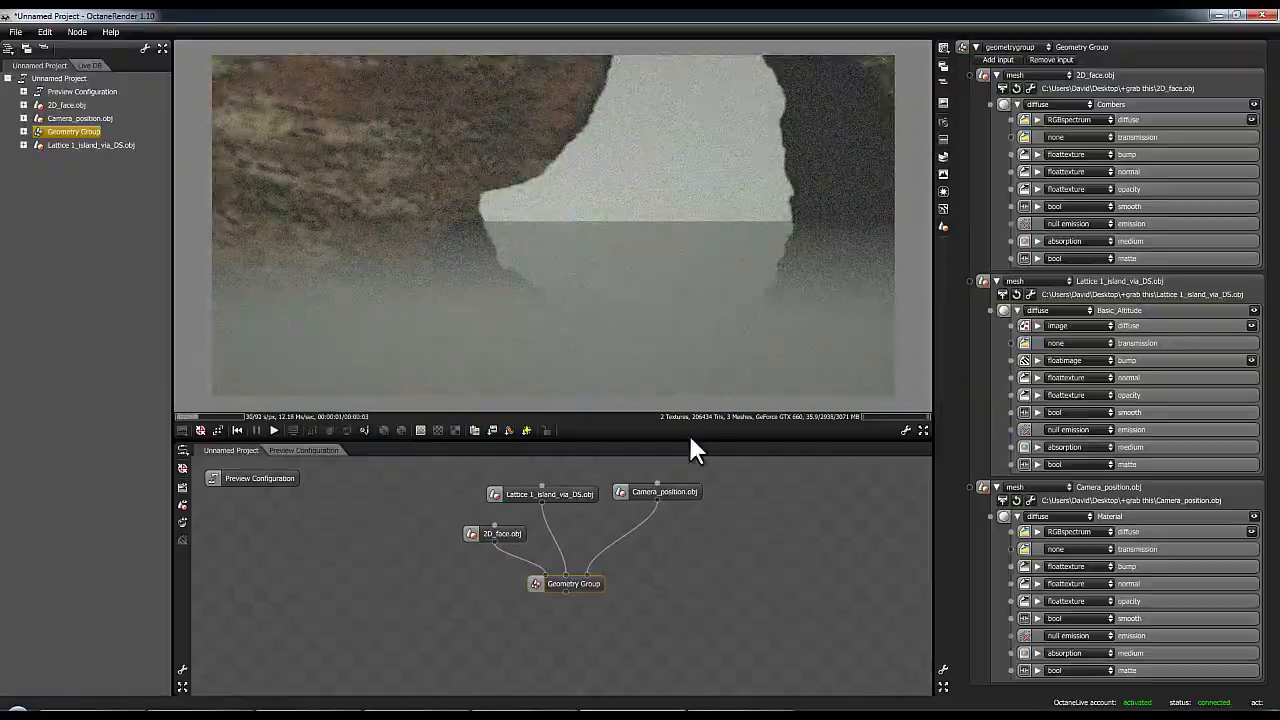
{"action": "left_click_drag", "start_coordinate": [598, 544], "coordinate": [688, 548]}
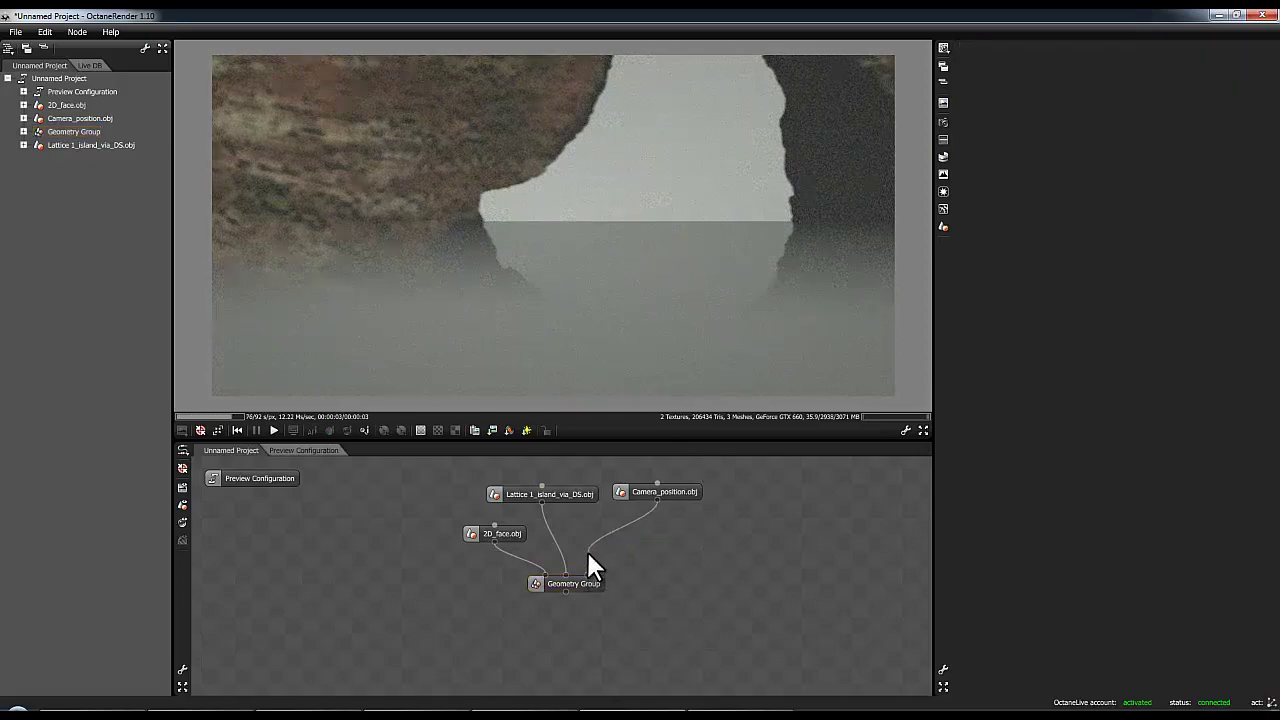
Unplug Camera_position.obj from Geometry Group and fine-tune the framing through the arch opening.
{"action": "left_click_drag", "start_coordinate": [588, 576], "coordinate": [709, 437]}
{"action": "left_click", "coordinate": [364, 430]}
{"action": "mouse_move", "coordinate": [569, 277]}
{"action": "left_mouse_down"}
{"action": "mouse_move", "coordinate": [631, 271]}
{"action": "mouse_move", "coordinate": [583, 258]}
{"action": "left_mouse_up"}
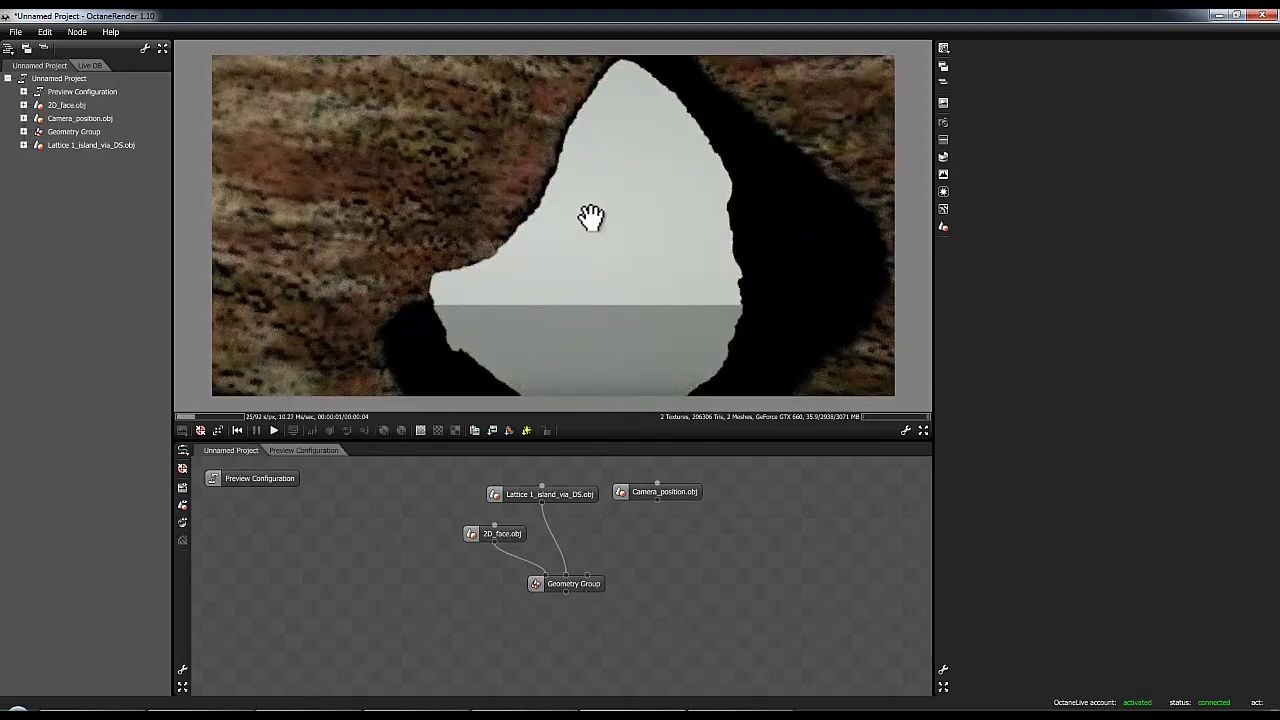
{"action": "left_click_drag", "start_coordinate": [591, 220], "coordinate": [580, 228]}
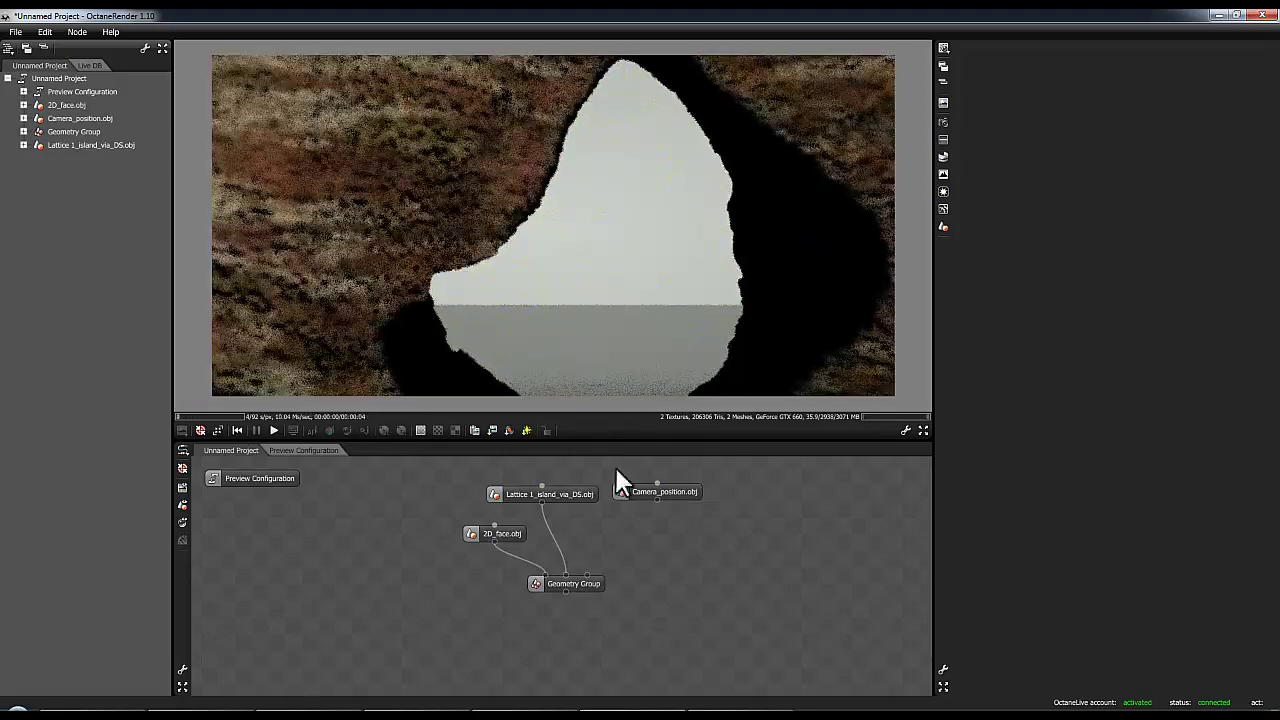
{"action": "left_click", "coordinate": [588, 582]}
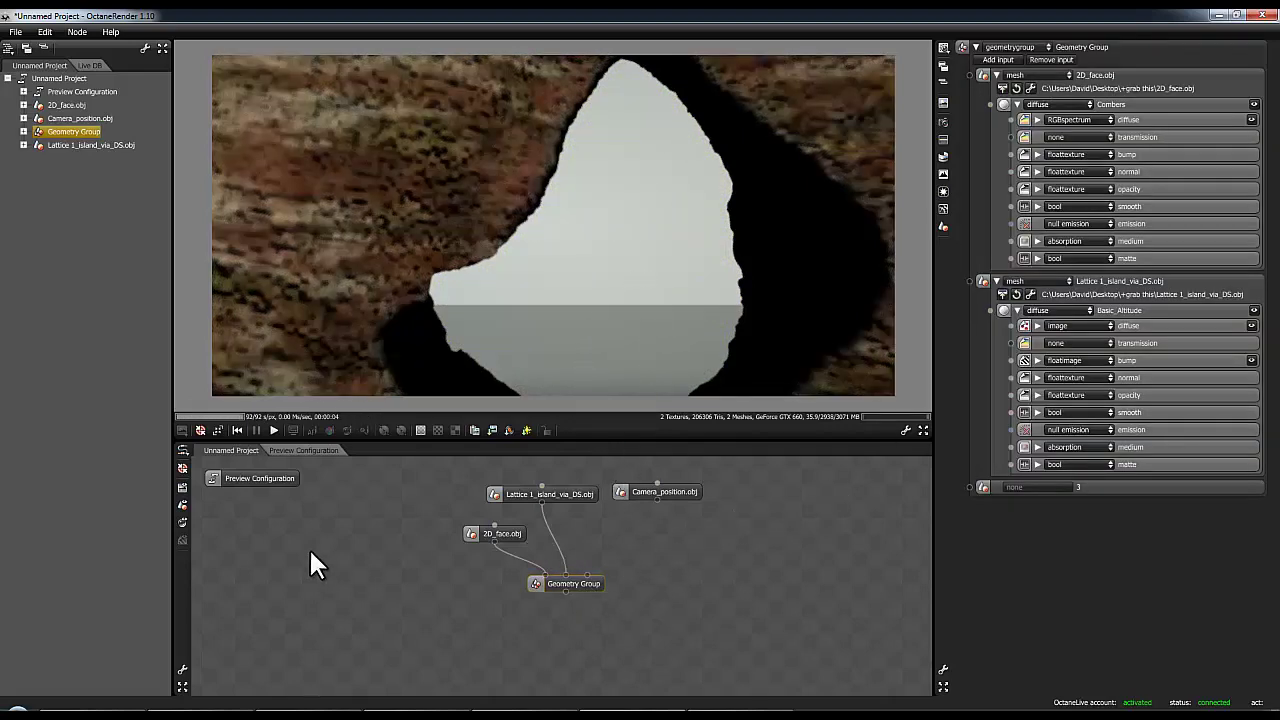
Check the Preview Configuration nodes, confirming 1024 x 512 resolution, then return to Unnamed Project.
{"action": "left_click", "coordinate": [320, 452]}
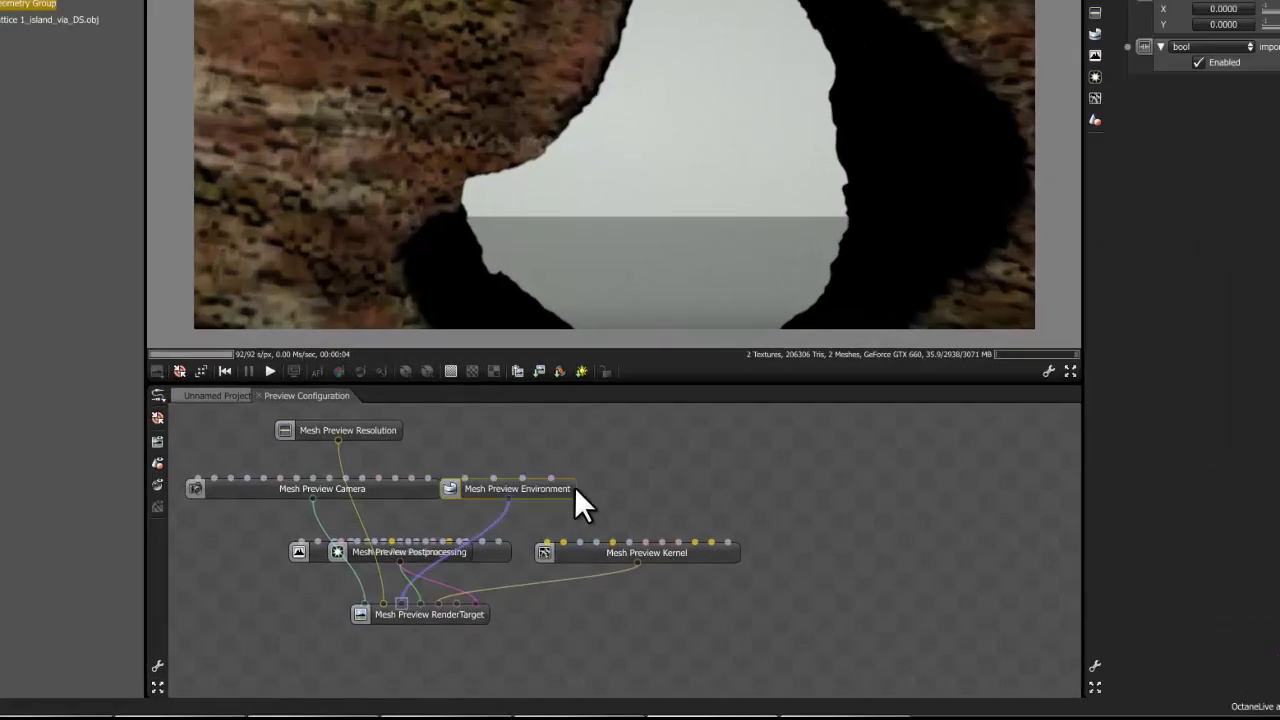
{"action": "left_click_drag", "start_coordinate": [518, 527], "coordinate": [593, 506]}
{"action": "left_click", "coordinate": [370, 527]}
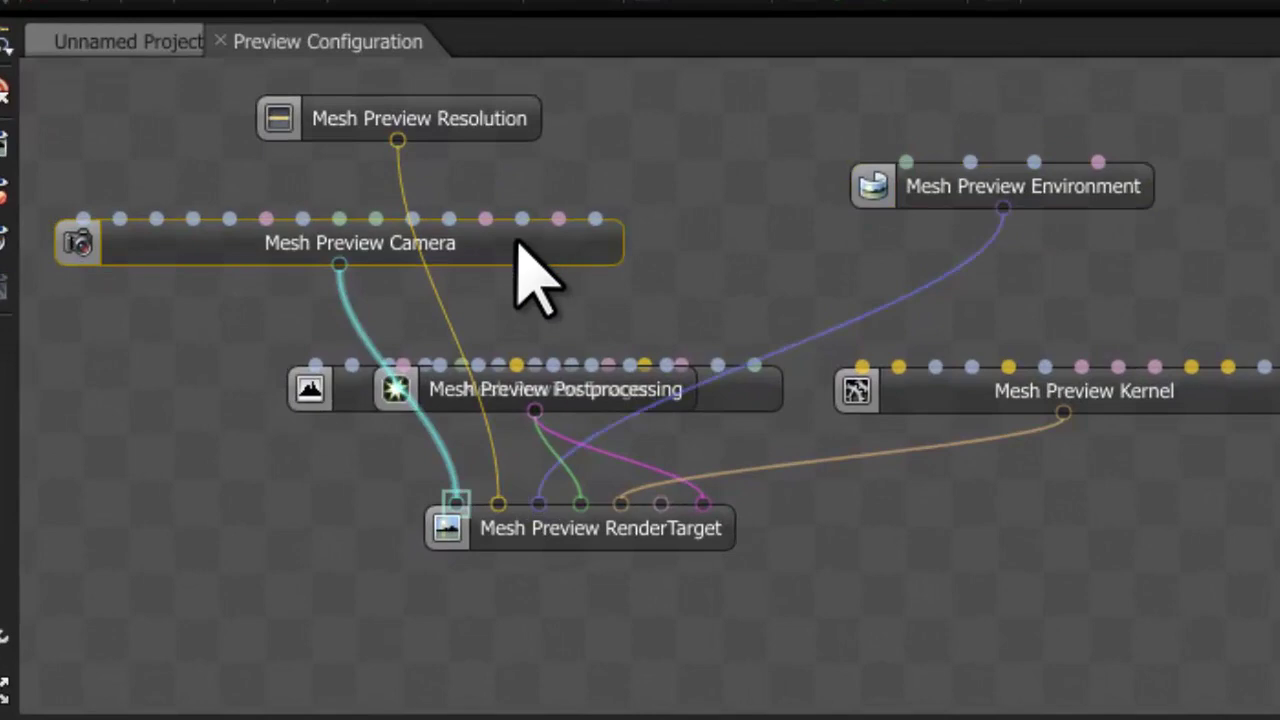
{"action": "left_click", "coordinate": [474, 137]}
{"action": "left_click_drag", "start_coordinate": [474, 137], "coordinate": [444, 130]}
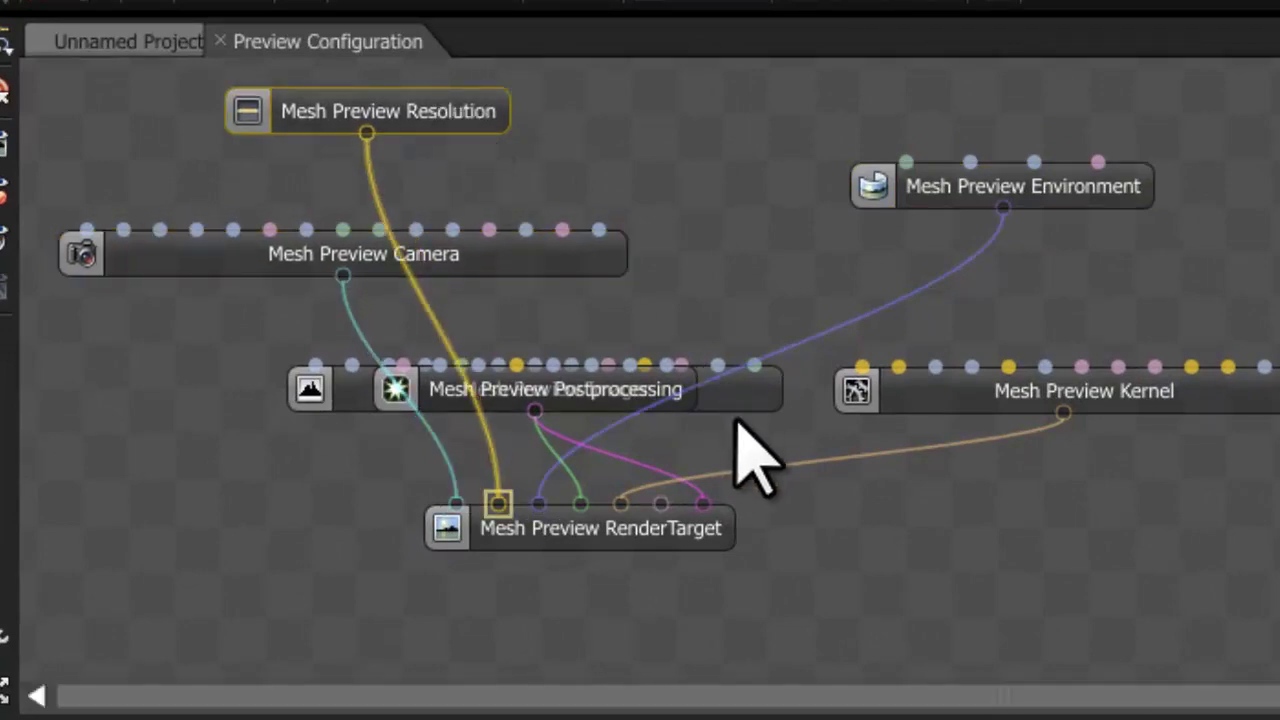
{"action": "left_click", "coordinate": [140, 41]}
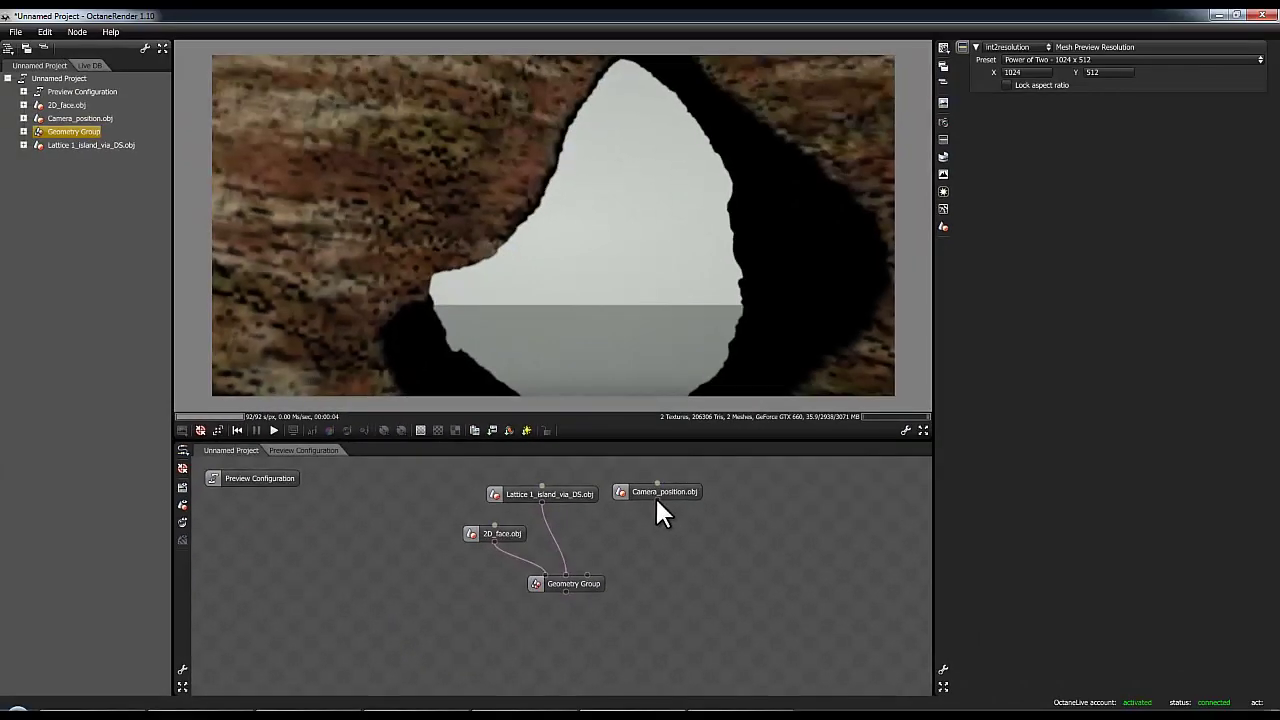